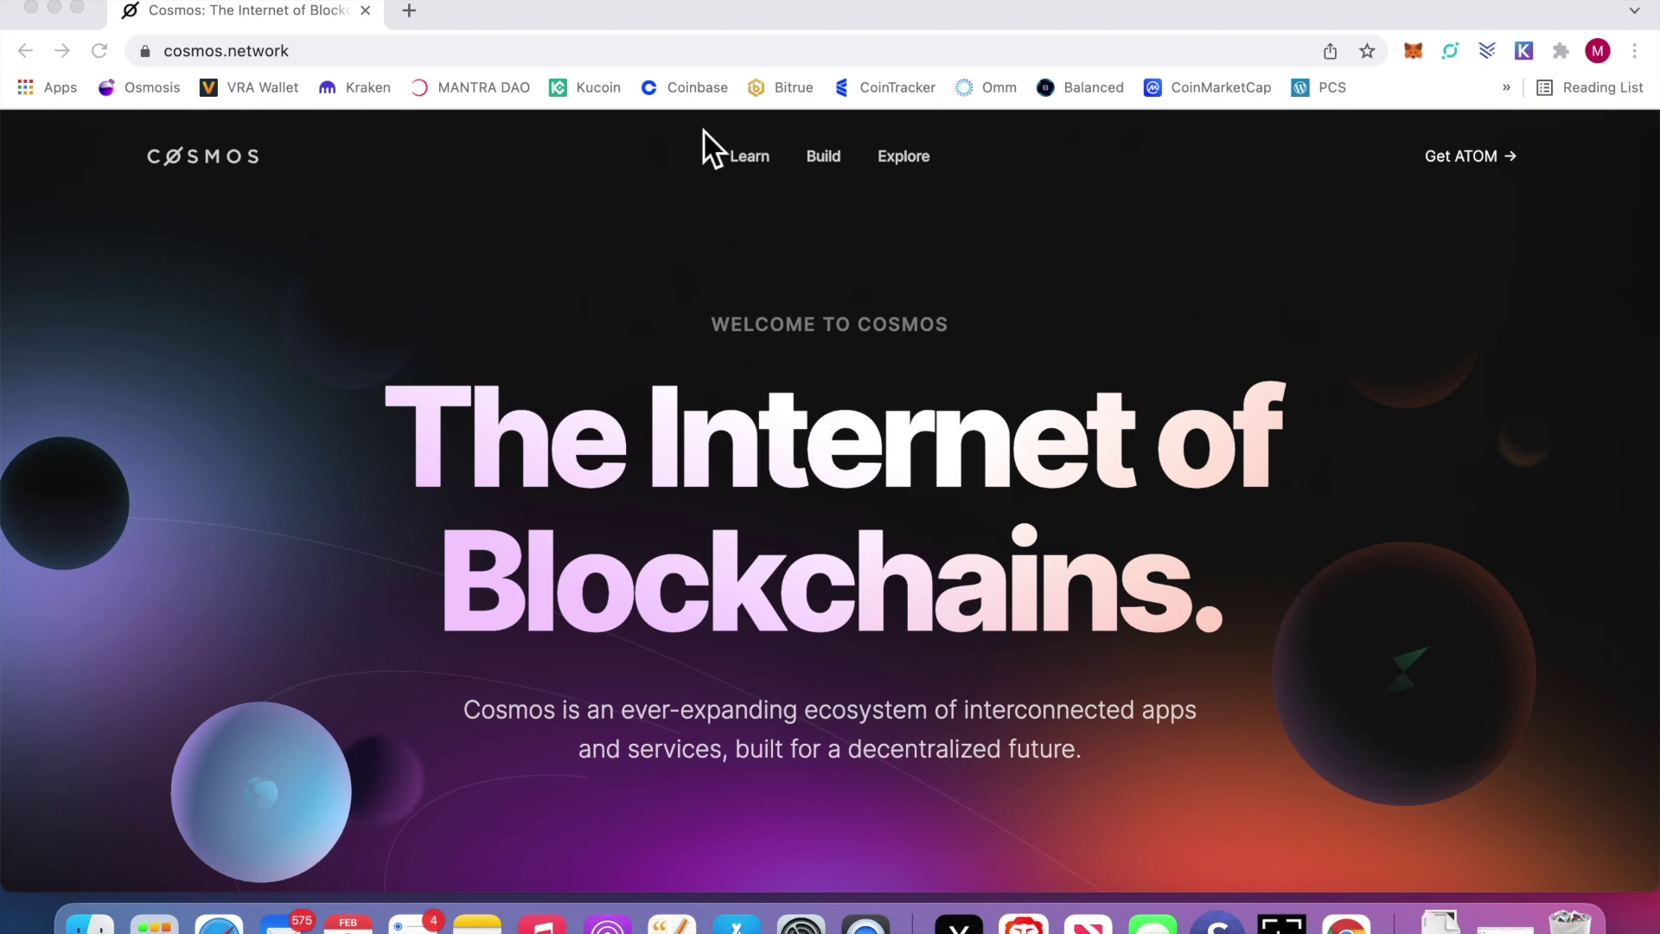
Open the Coinbase dashboard from the bookmarks bar, then open a new blank tab
{"action": "left_click", "coordinate": [700, 87]}
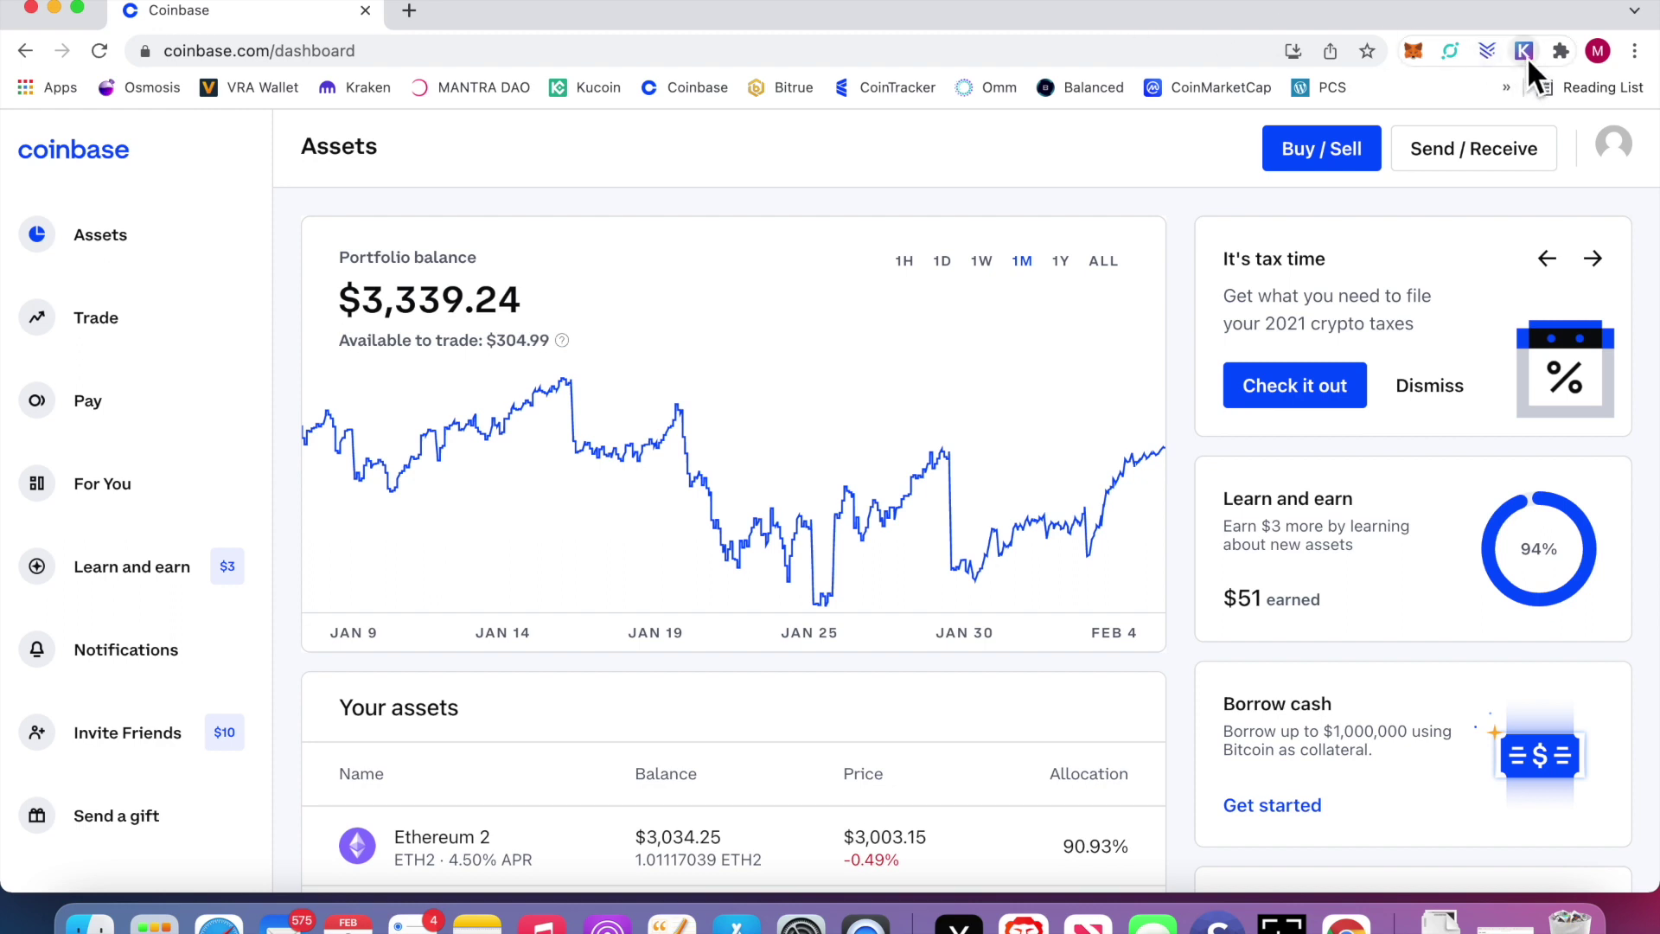
{"action": "left_click", "coordinate": [410, 11]}
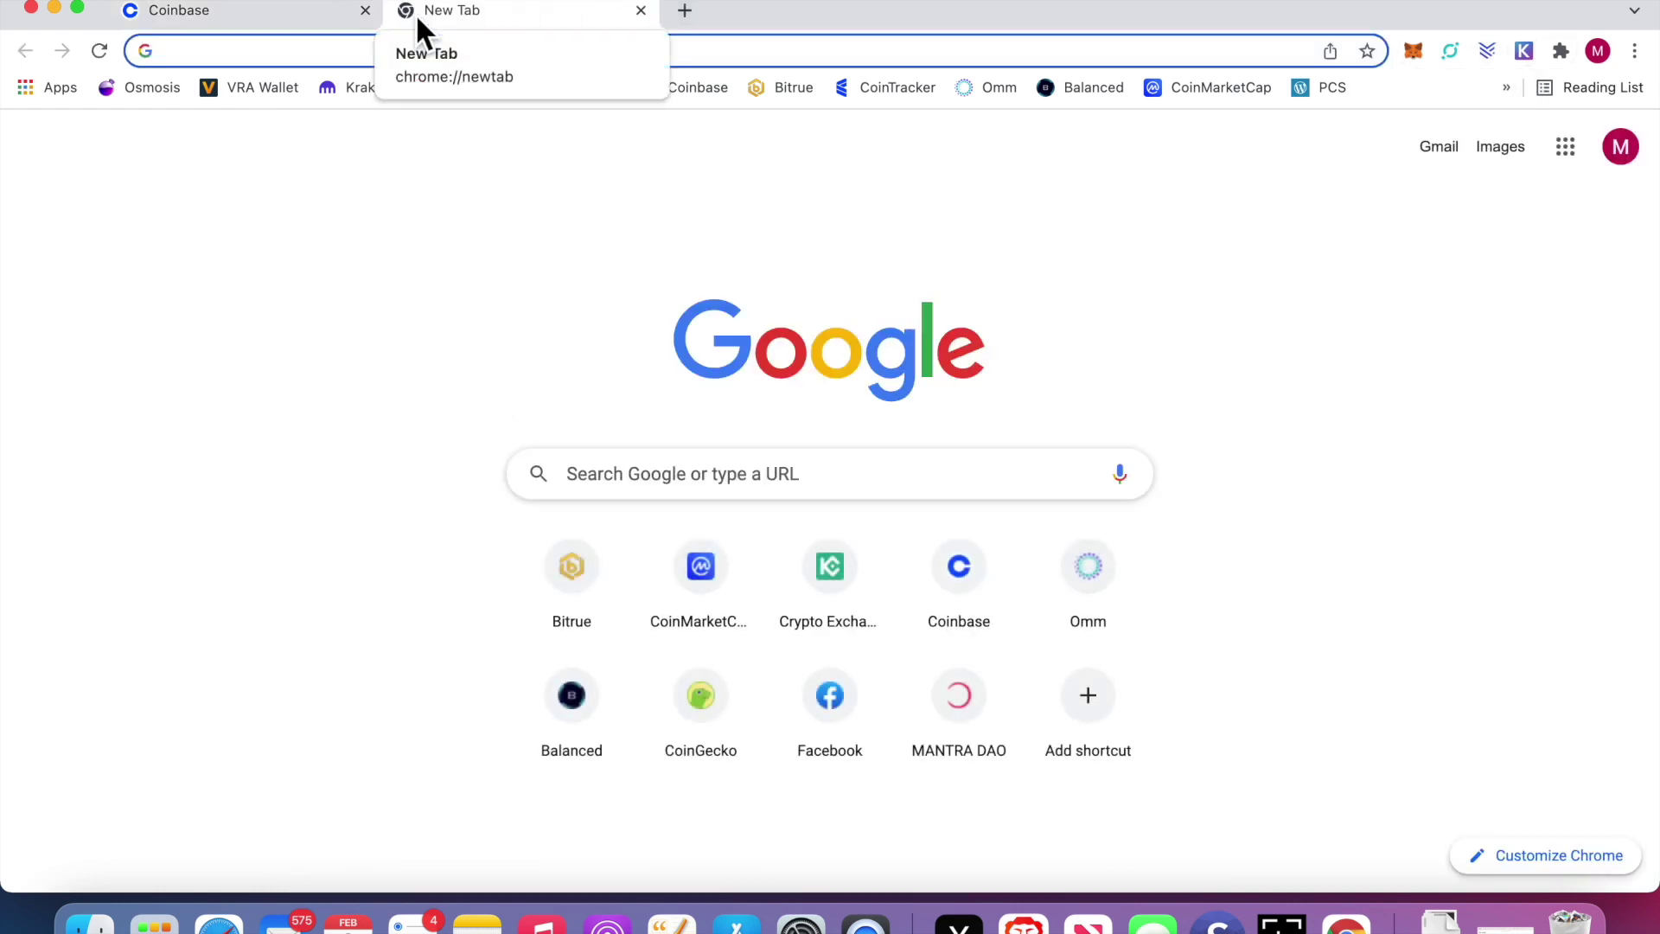
Search Google for 'keplr wallet' and open Keplr's Chrome Web Store listing
{"action": "left_click", "coordinate": [605, 476]}
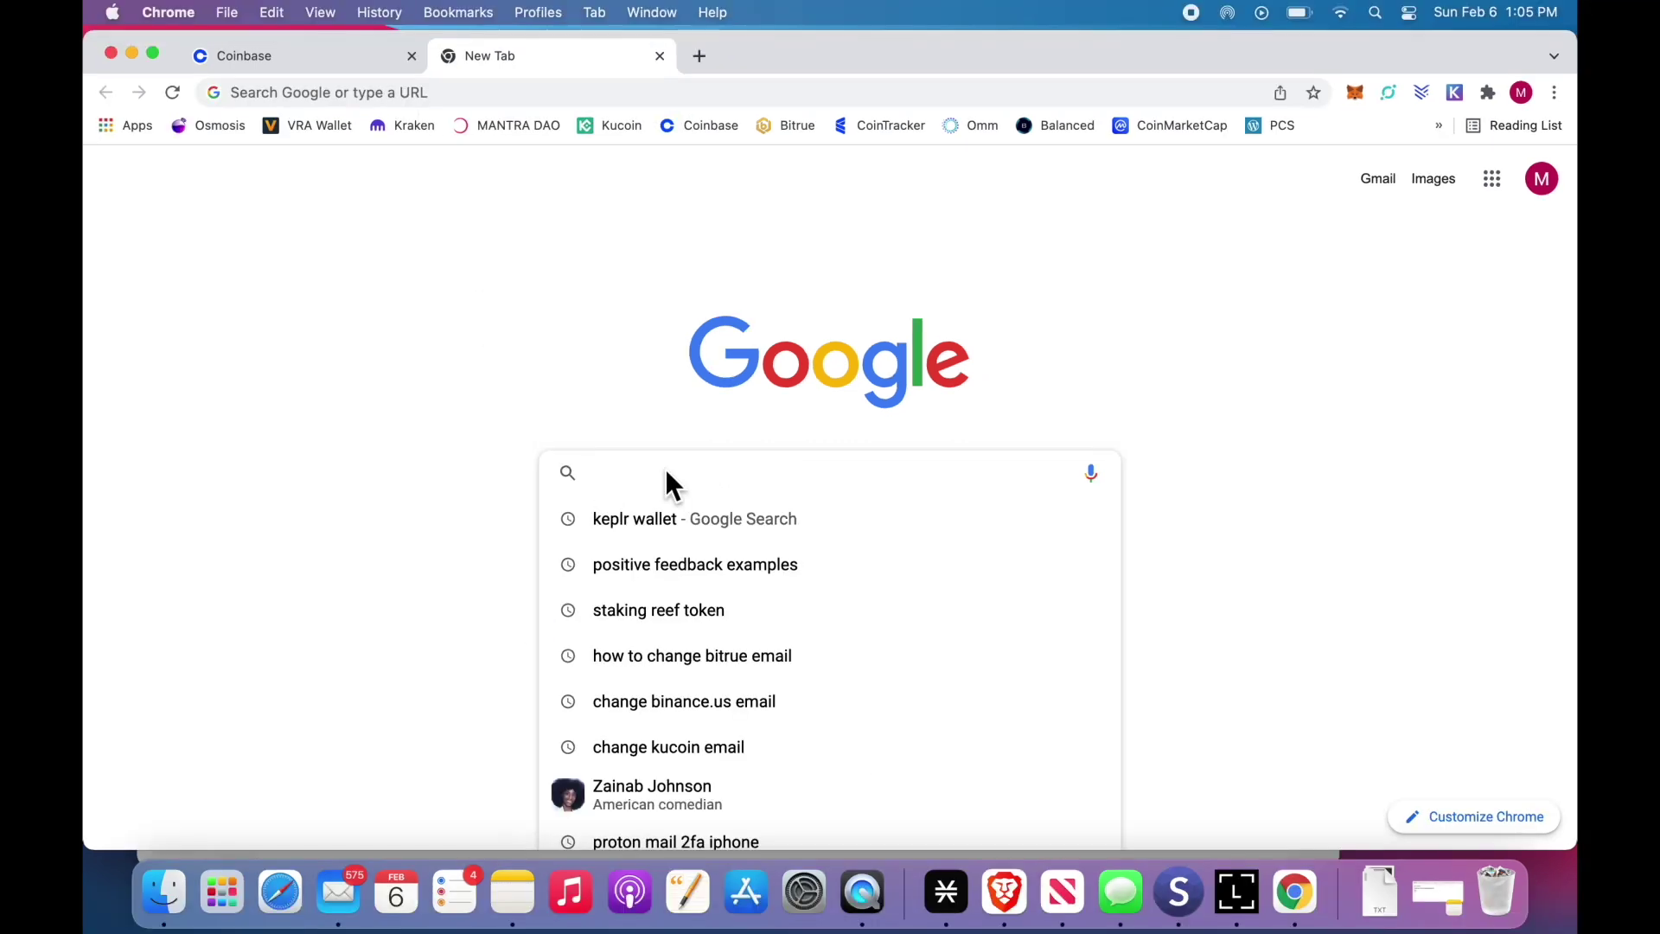
{"action": "type", "text": "k"}
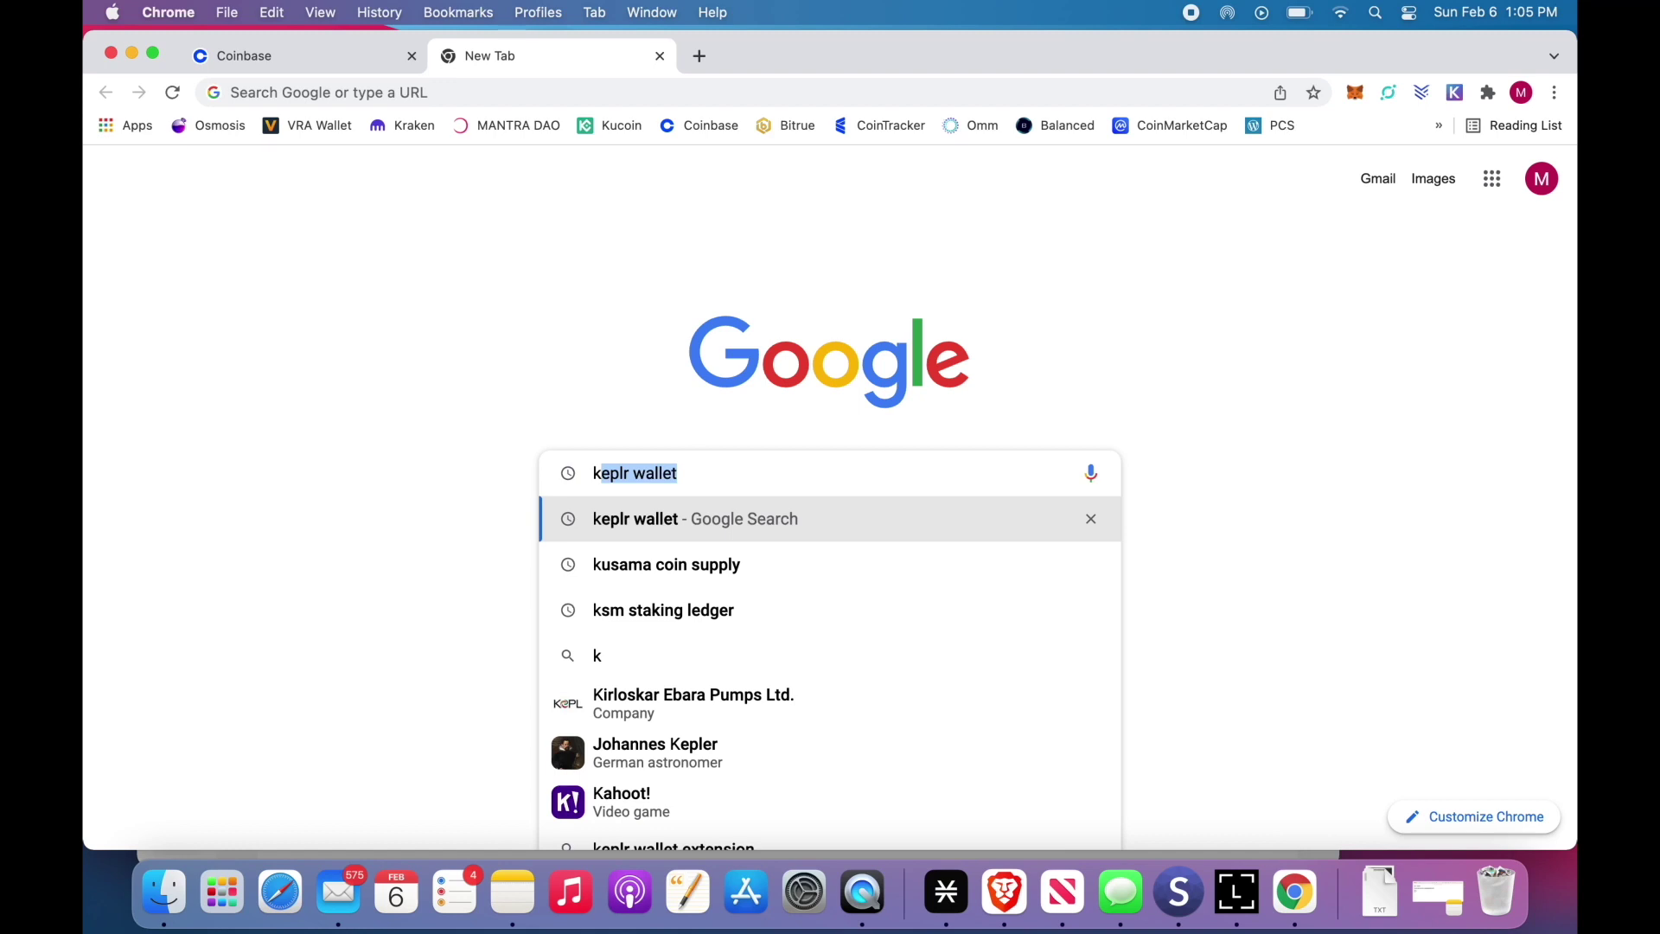
{"action": "key", "text": "Return"}
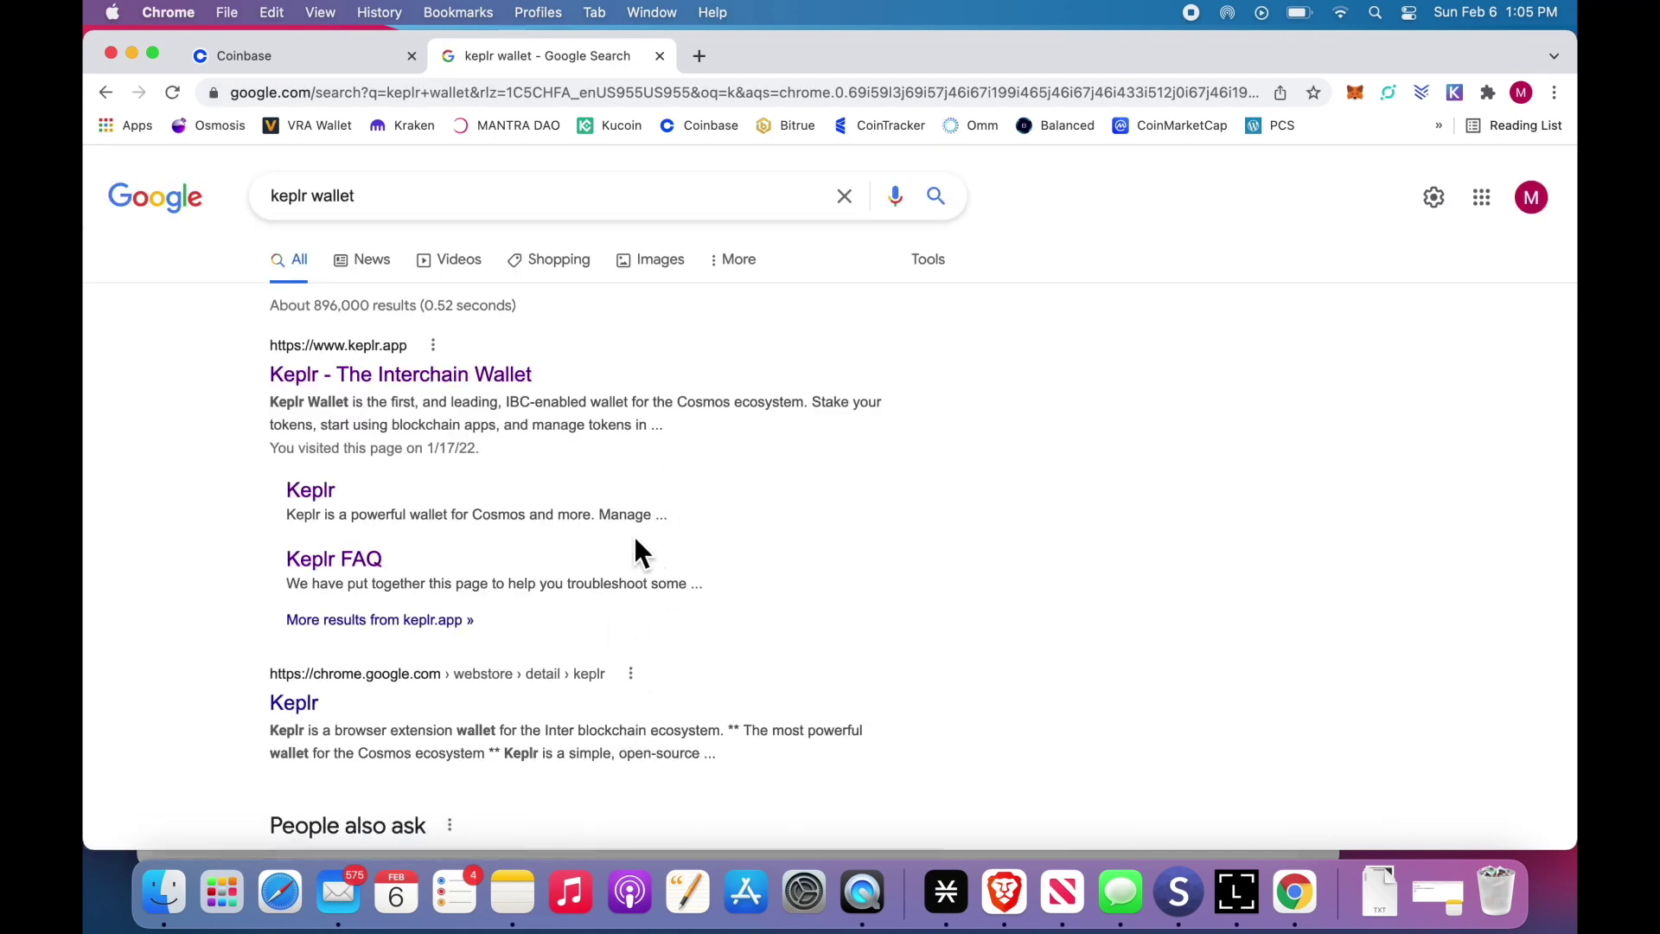
{"action": "left_click", "coordinate": [447, 689]}
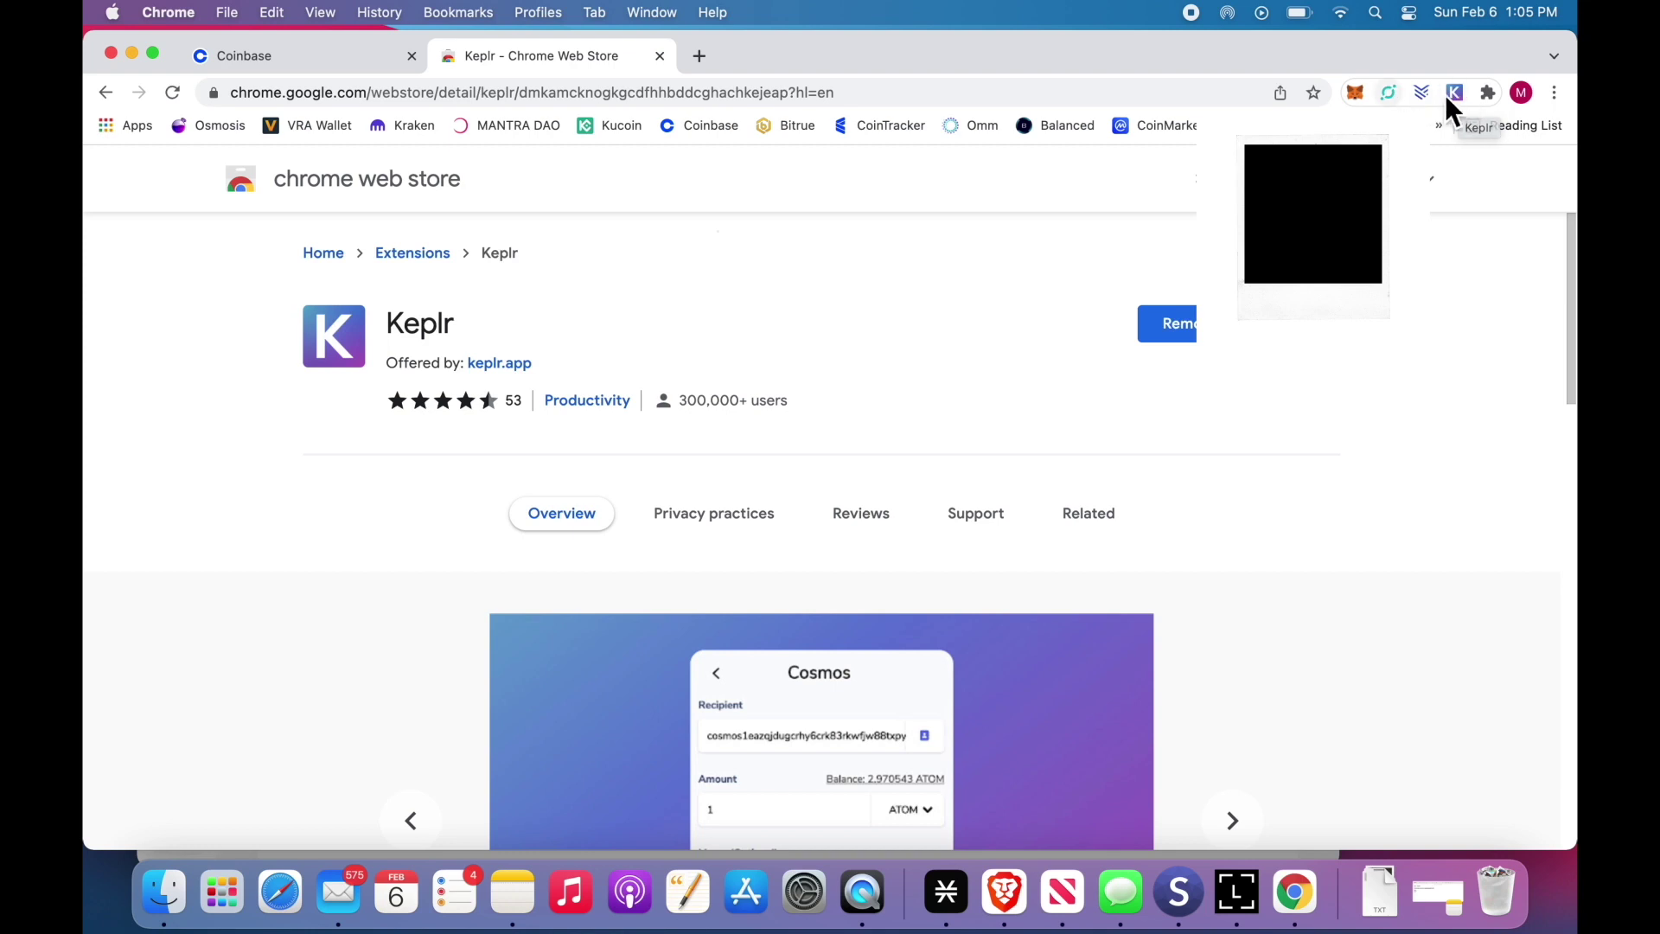
Pin Hiro Wallet to the Chrome toolbar and launch Keplr's setup page
{"action": "left_click", "coordinate": [1499, 98]}
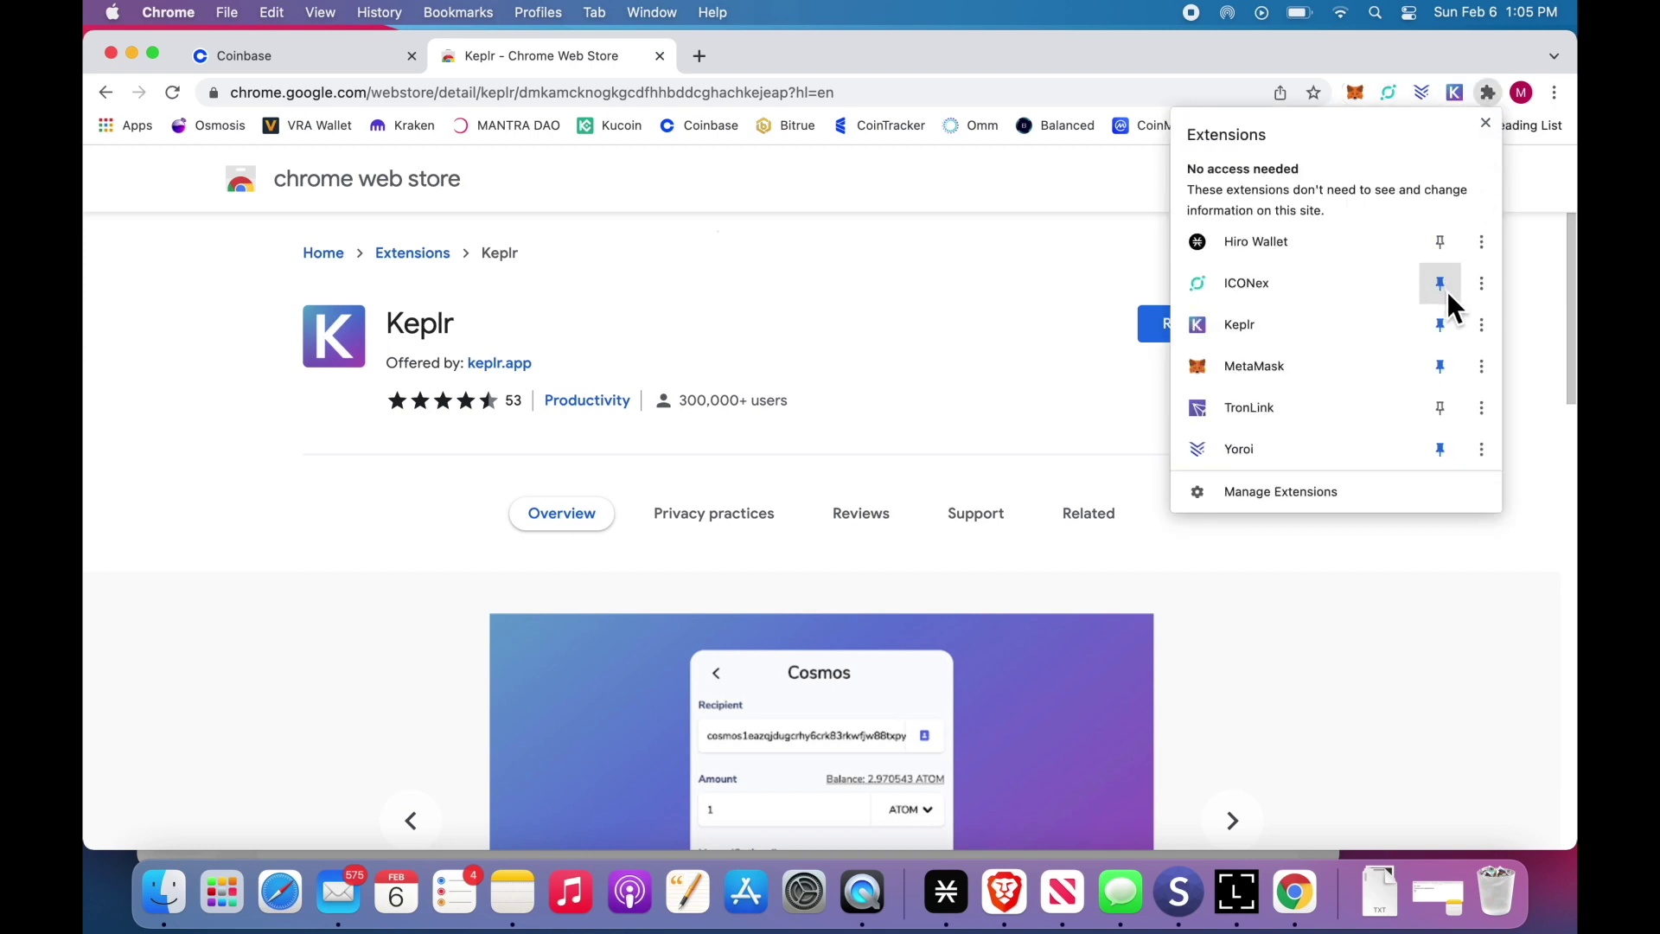
{"action": "left_click", "coordinate": [1441, 242]}
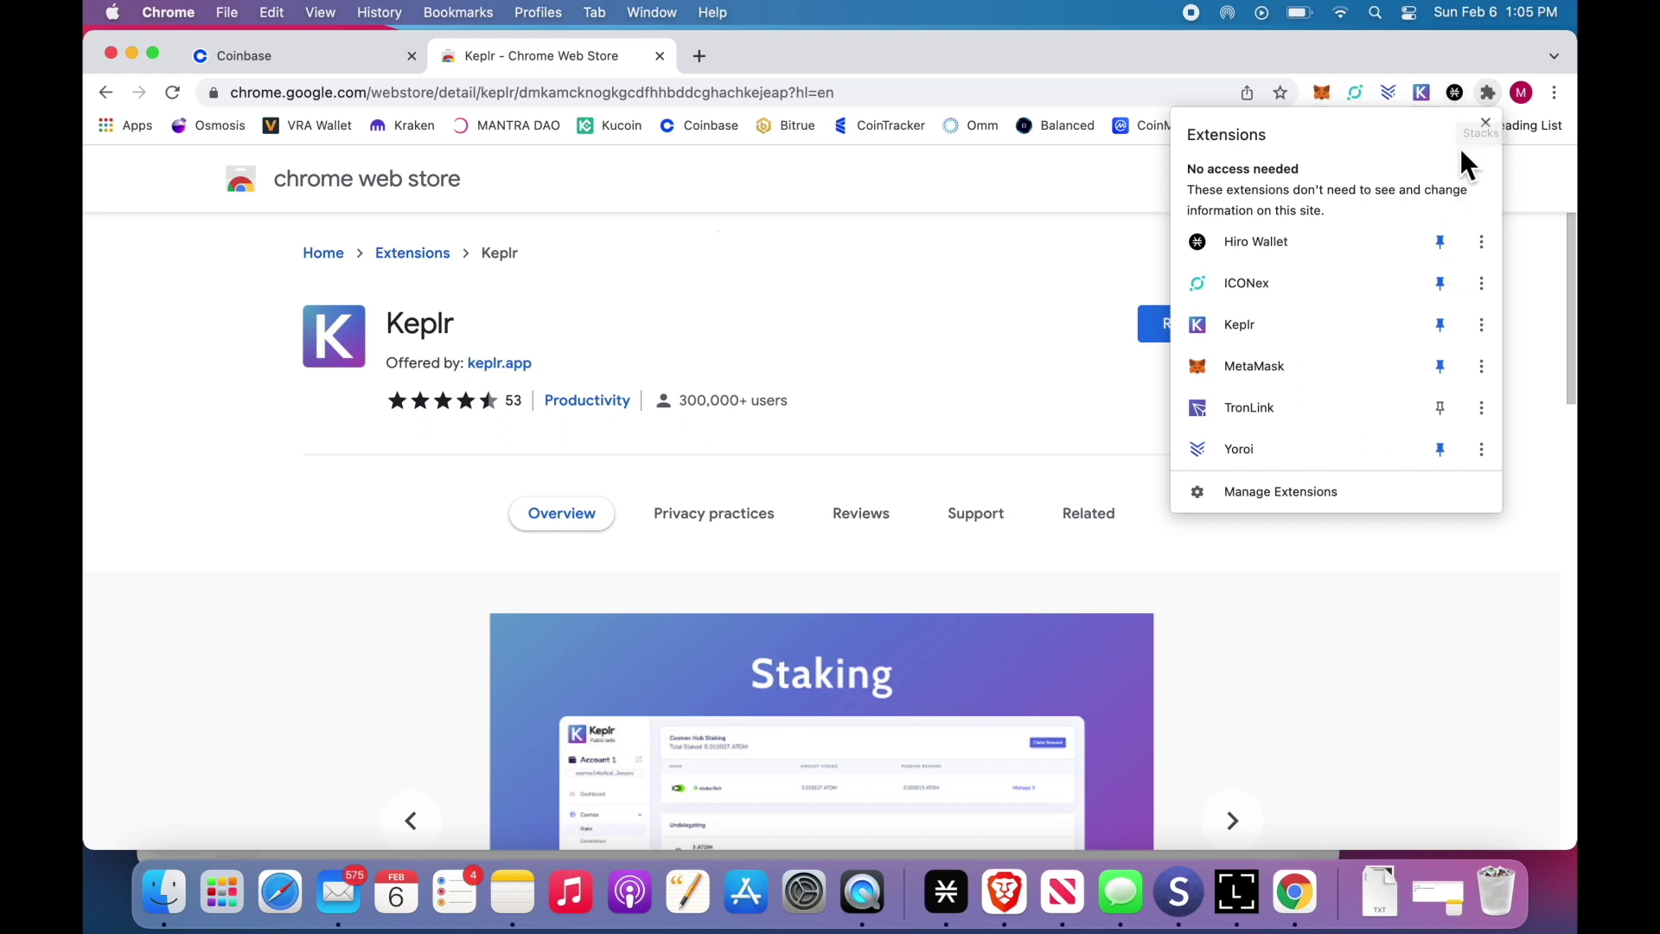
{"action": "left_click", "coordinate": [1487, 122]}
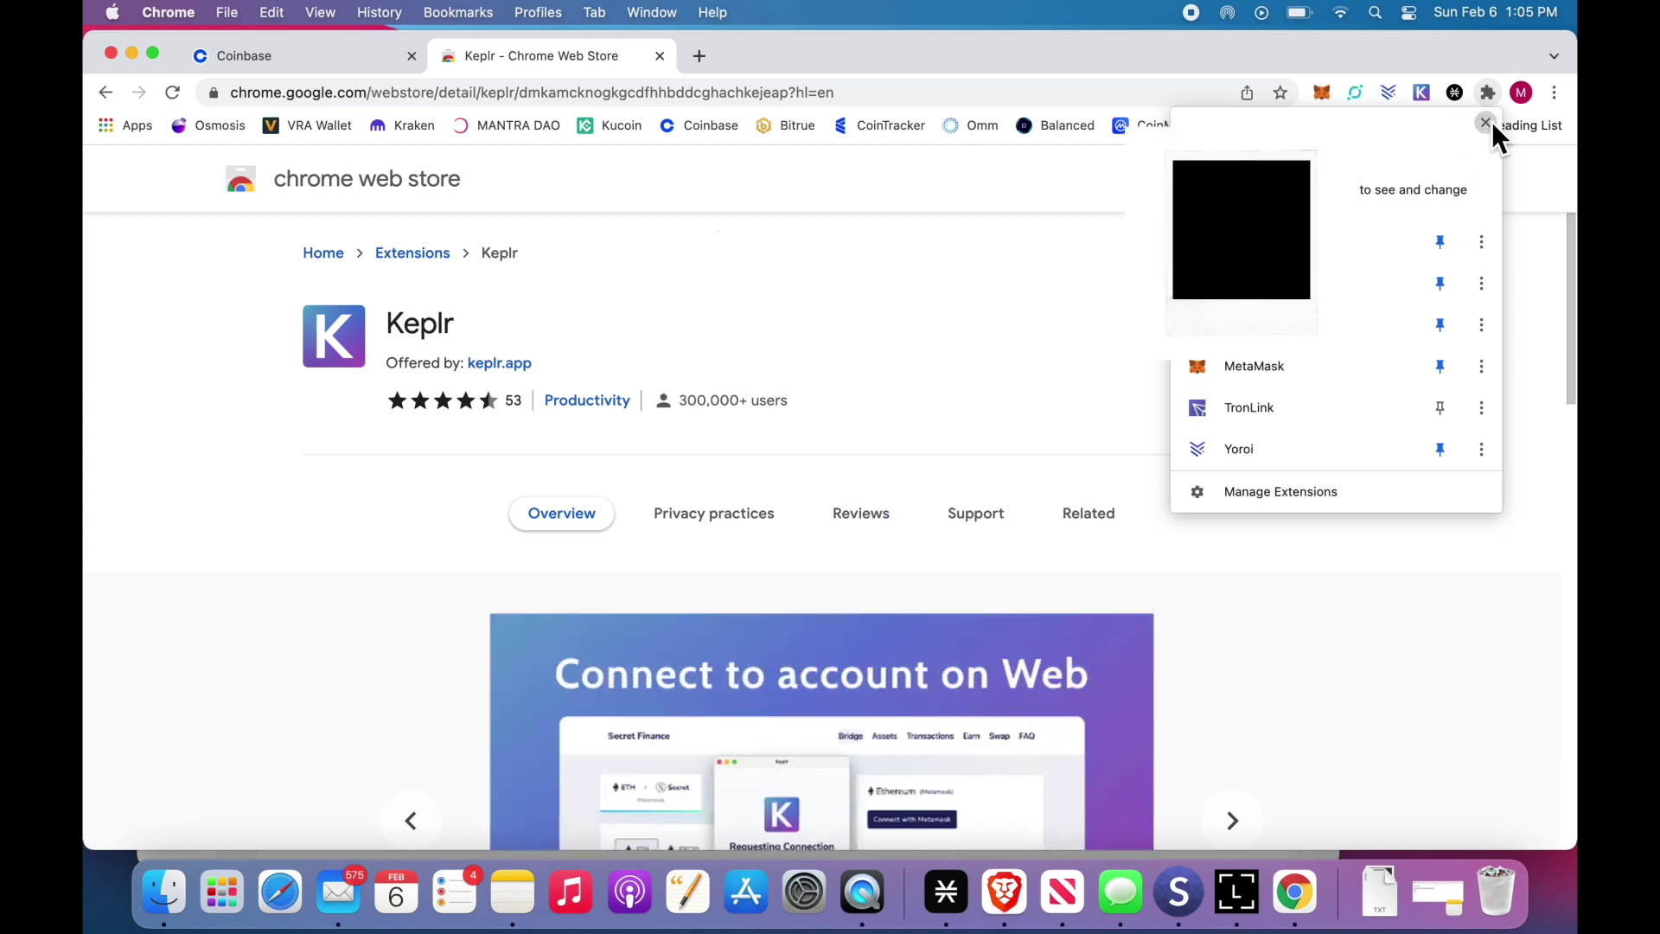
{"action": "left_click", "coordinate": [1430, 96]}
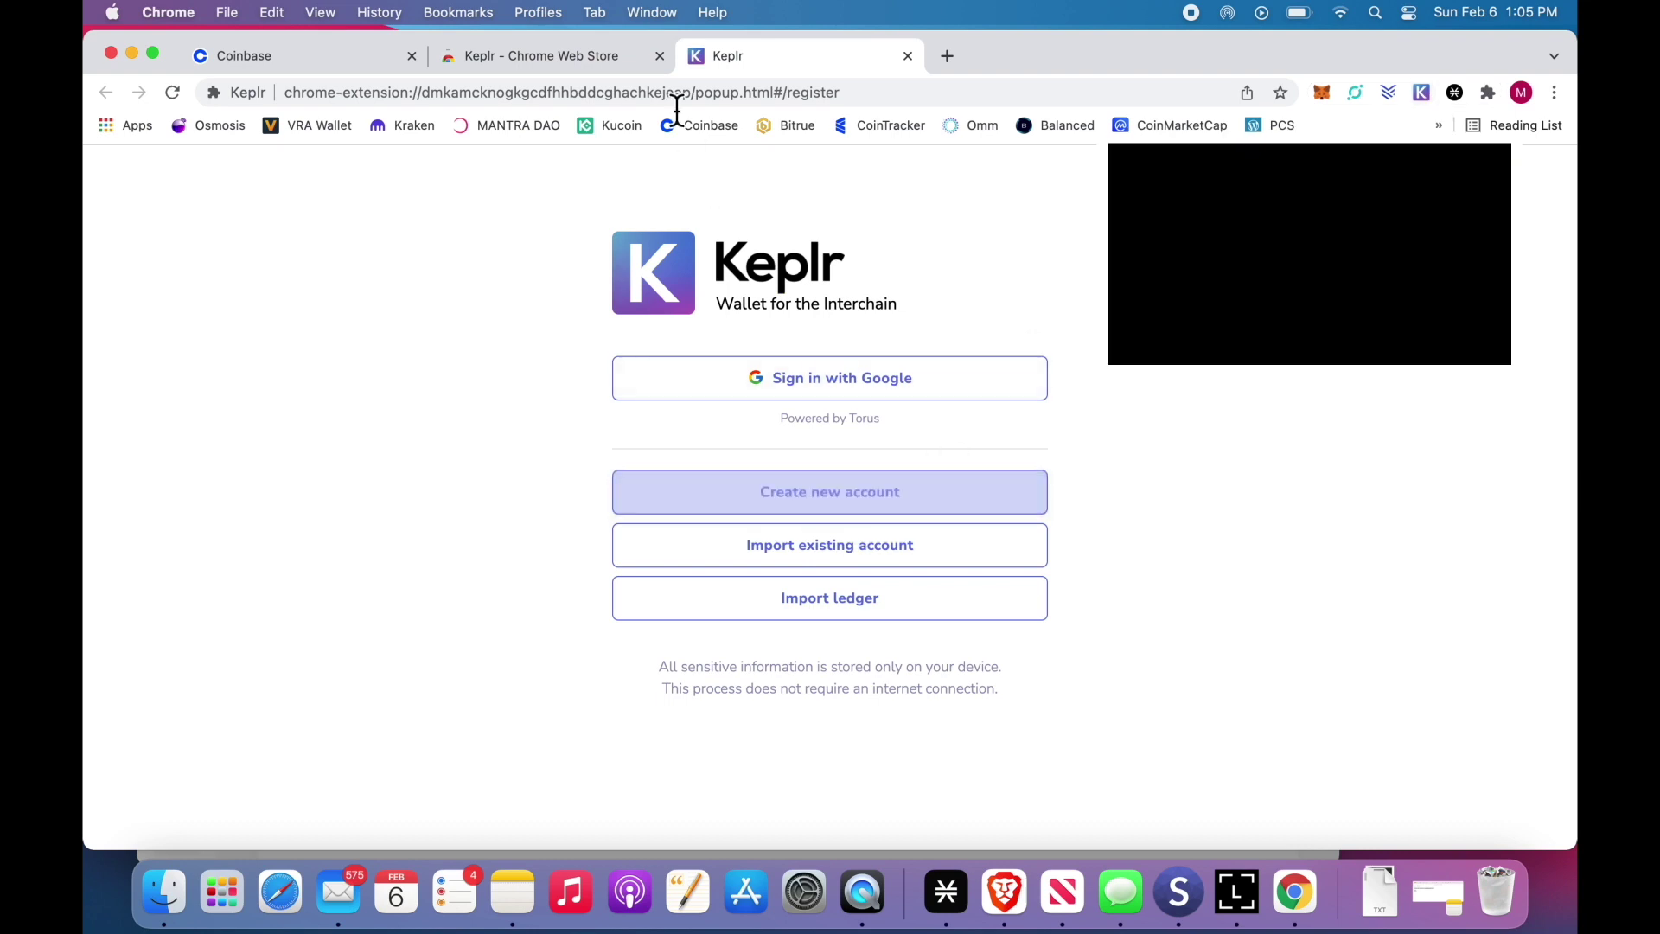
Close the Chrome Web Store tab, keep Keplr's setup page, and bring up Ledger Live
{"action": "left_click", "coordinate": [645, 56]}
{"action": "left_click", "coordinate": [660, 55]}
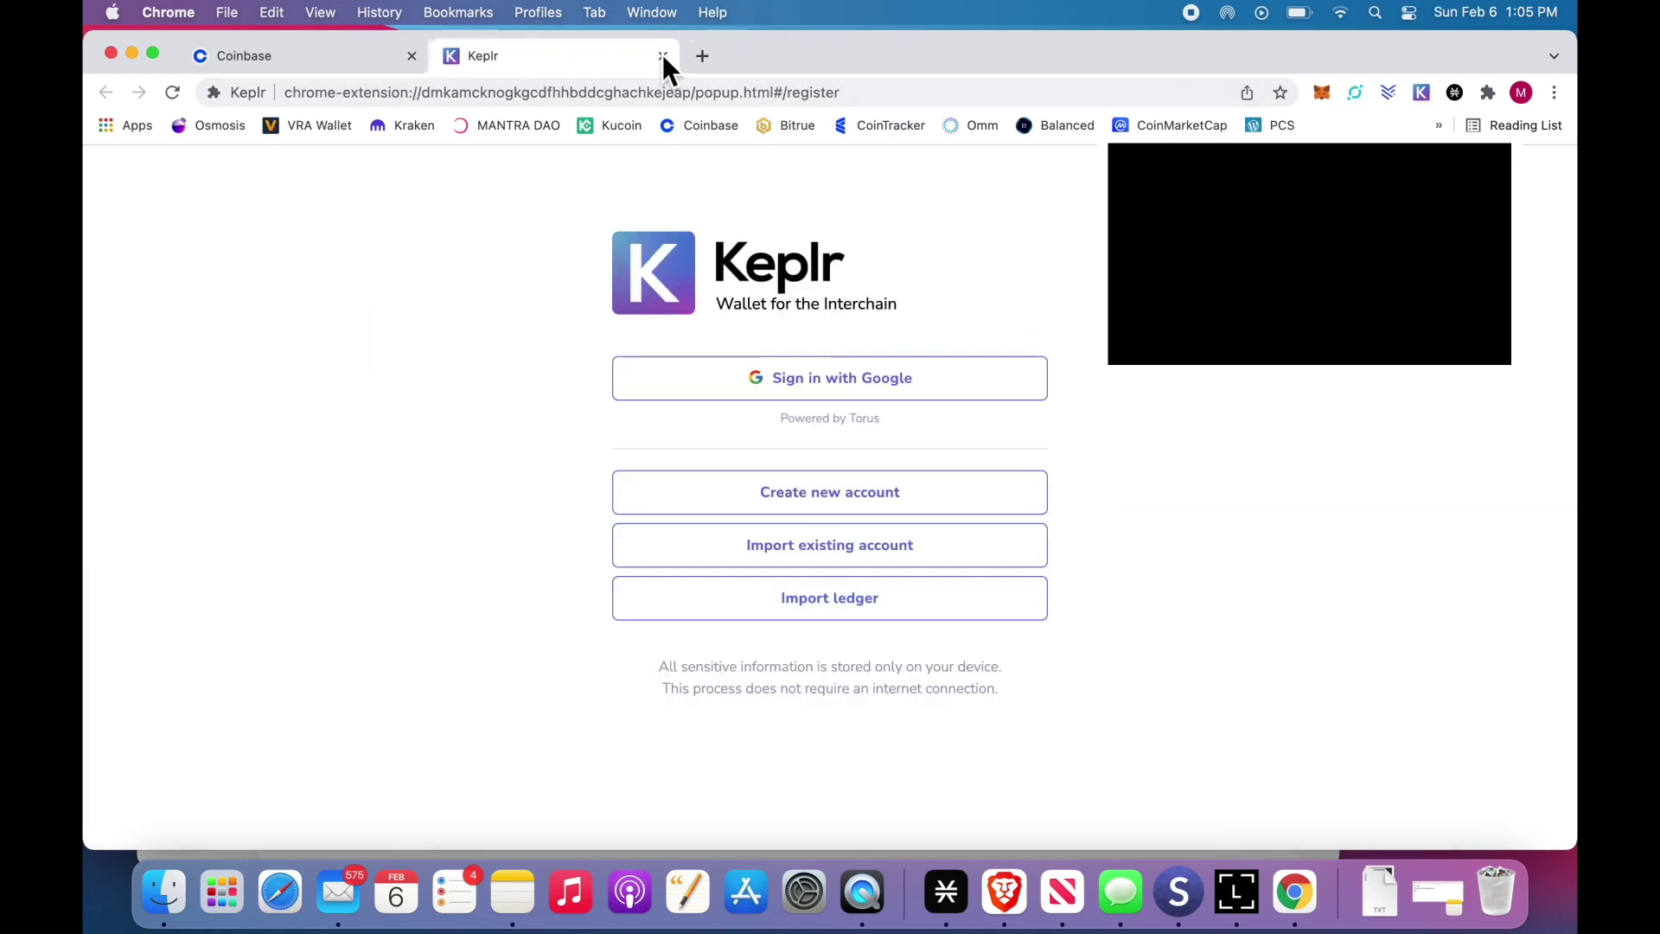
{"action": "left_click", "coordinate": [320, 55]}
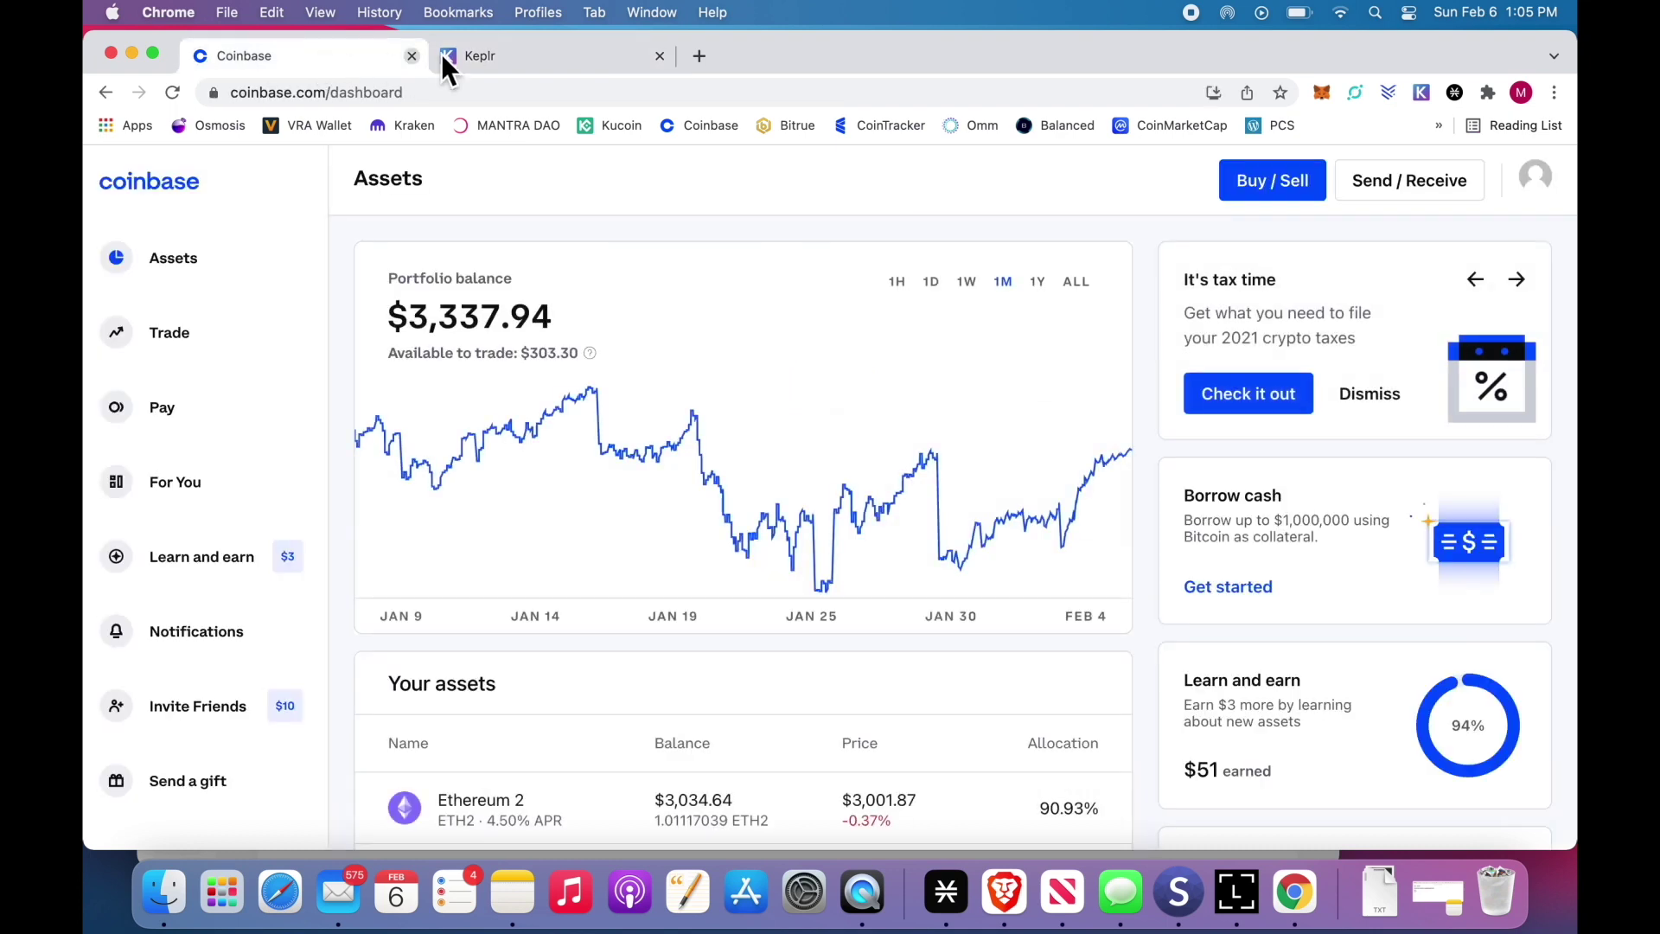
{"action": "left_click", "coordinate": [555, 55]}
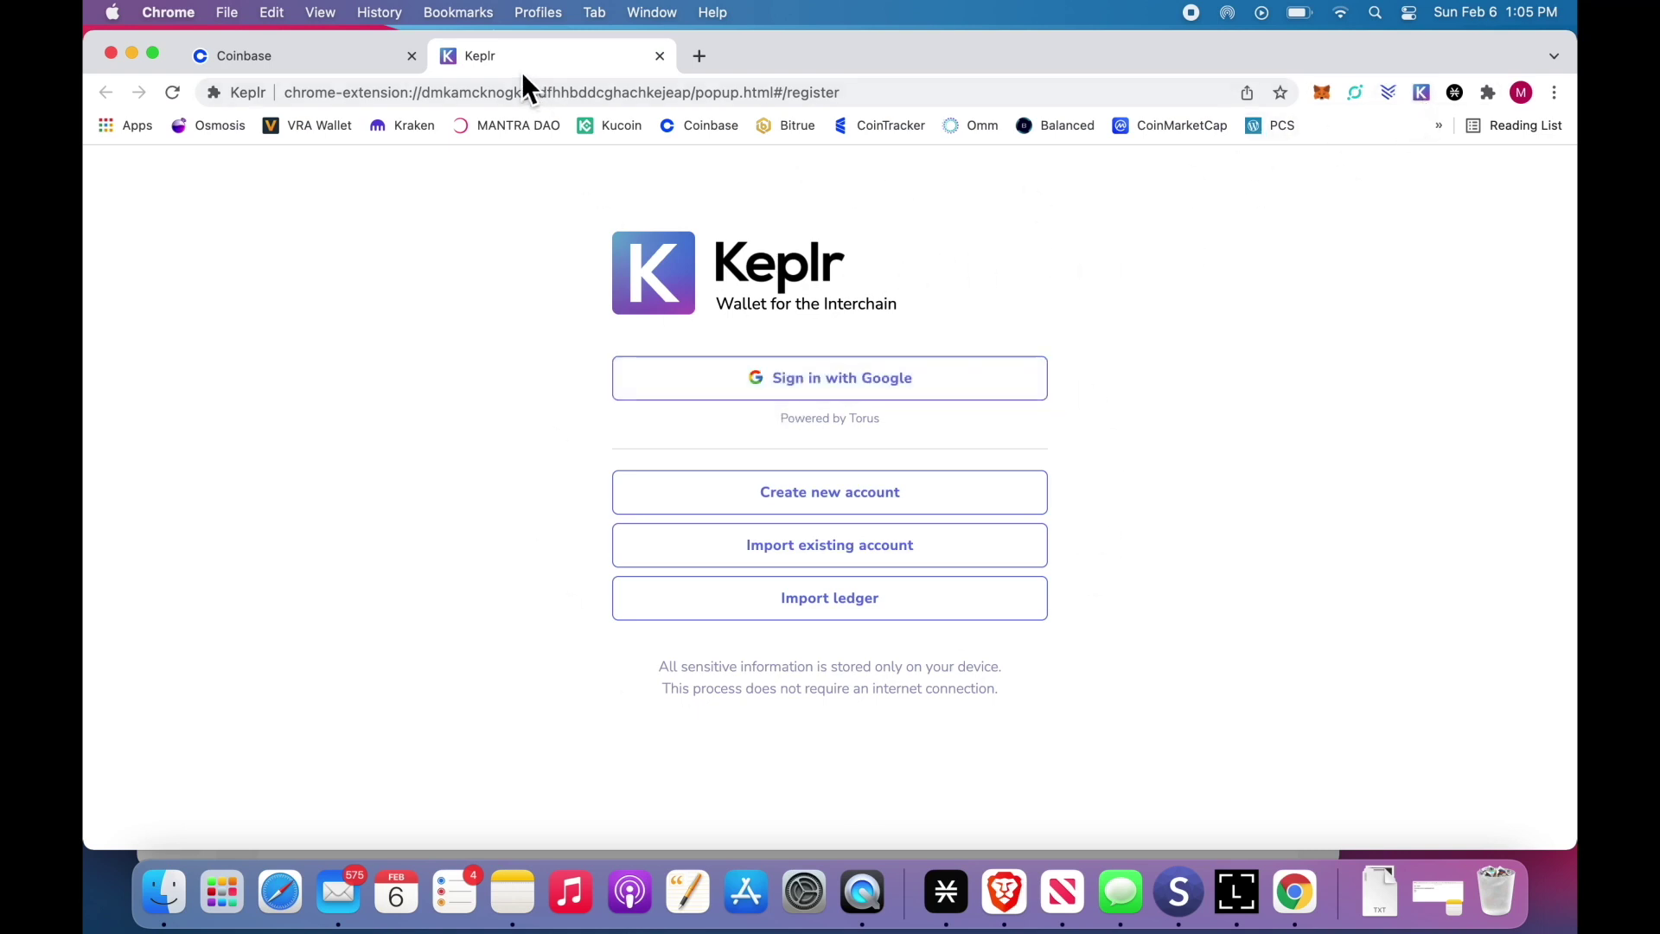
{"action": "left_click", "coordinate": [1236, 892]}
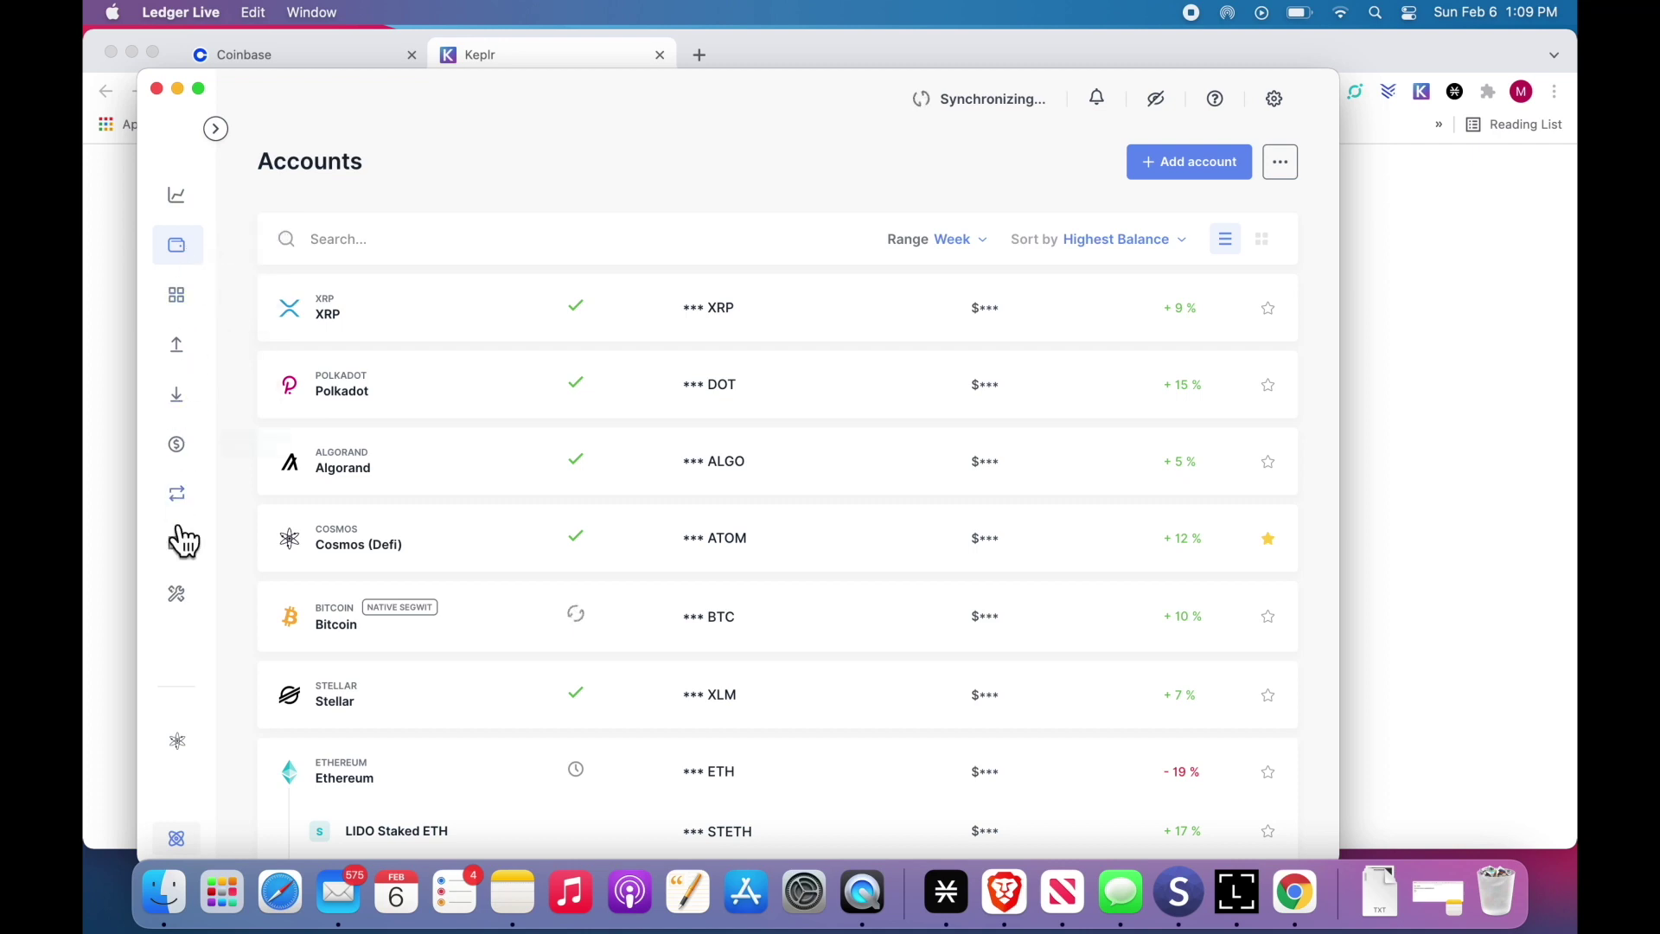
{"action": "left_click", "coordinate": [196, 610]}
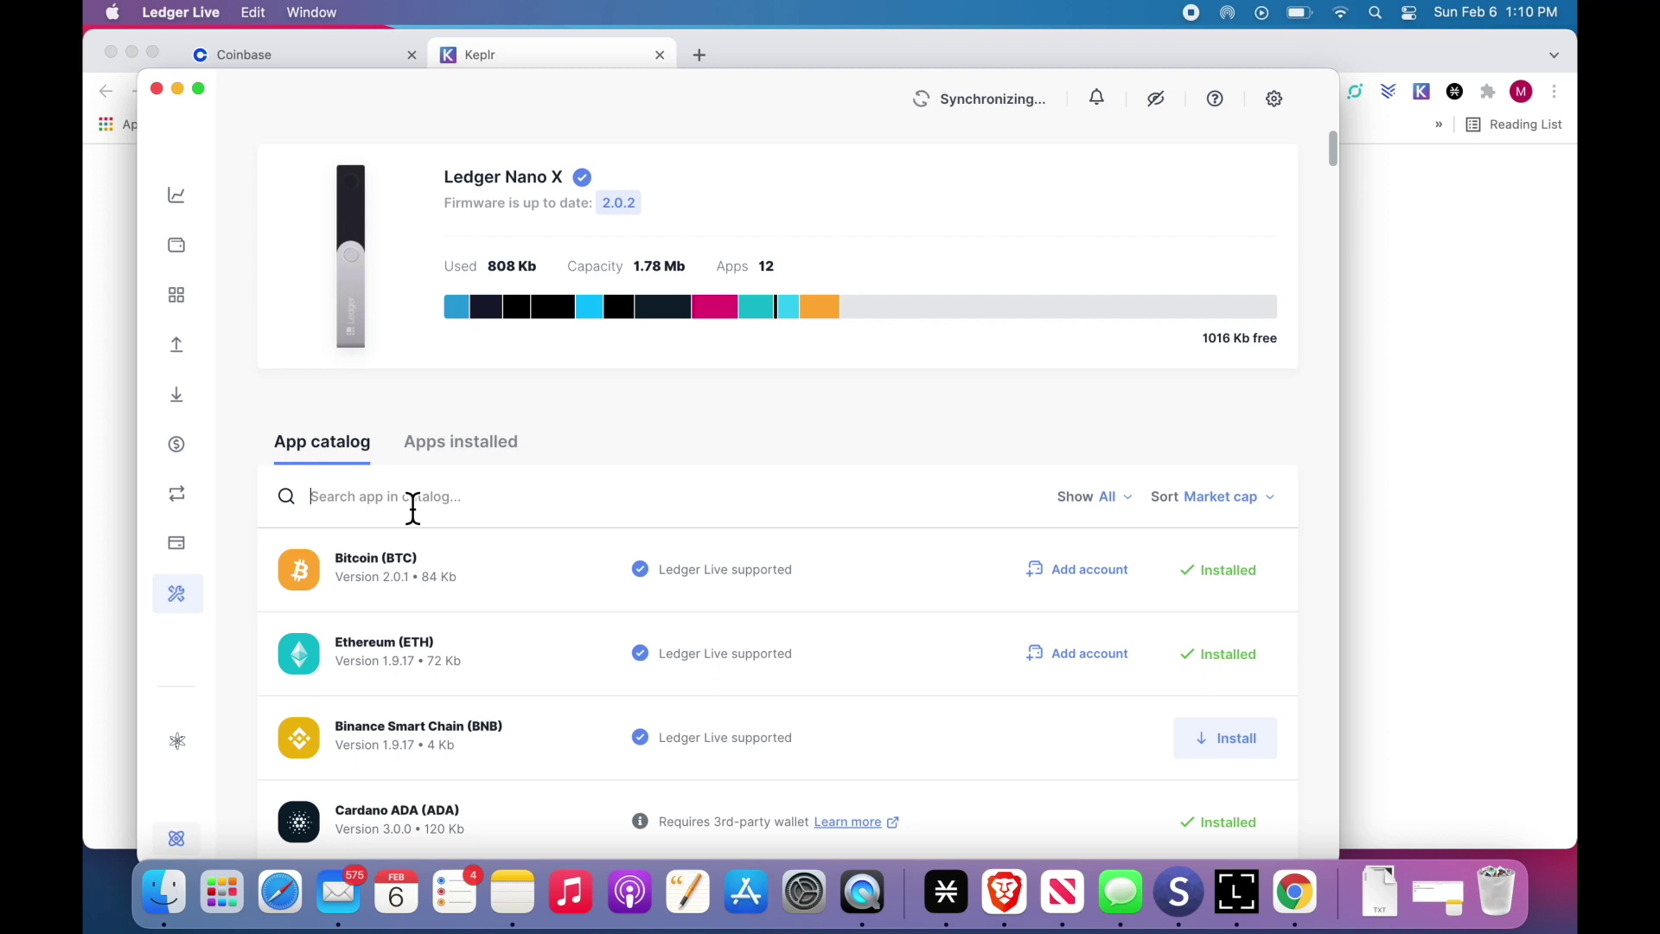
{"action": "type", "text": "cos"}
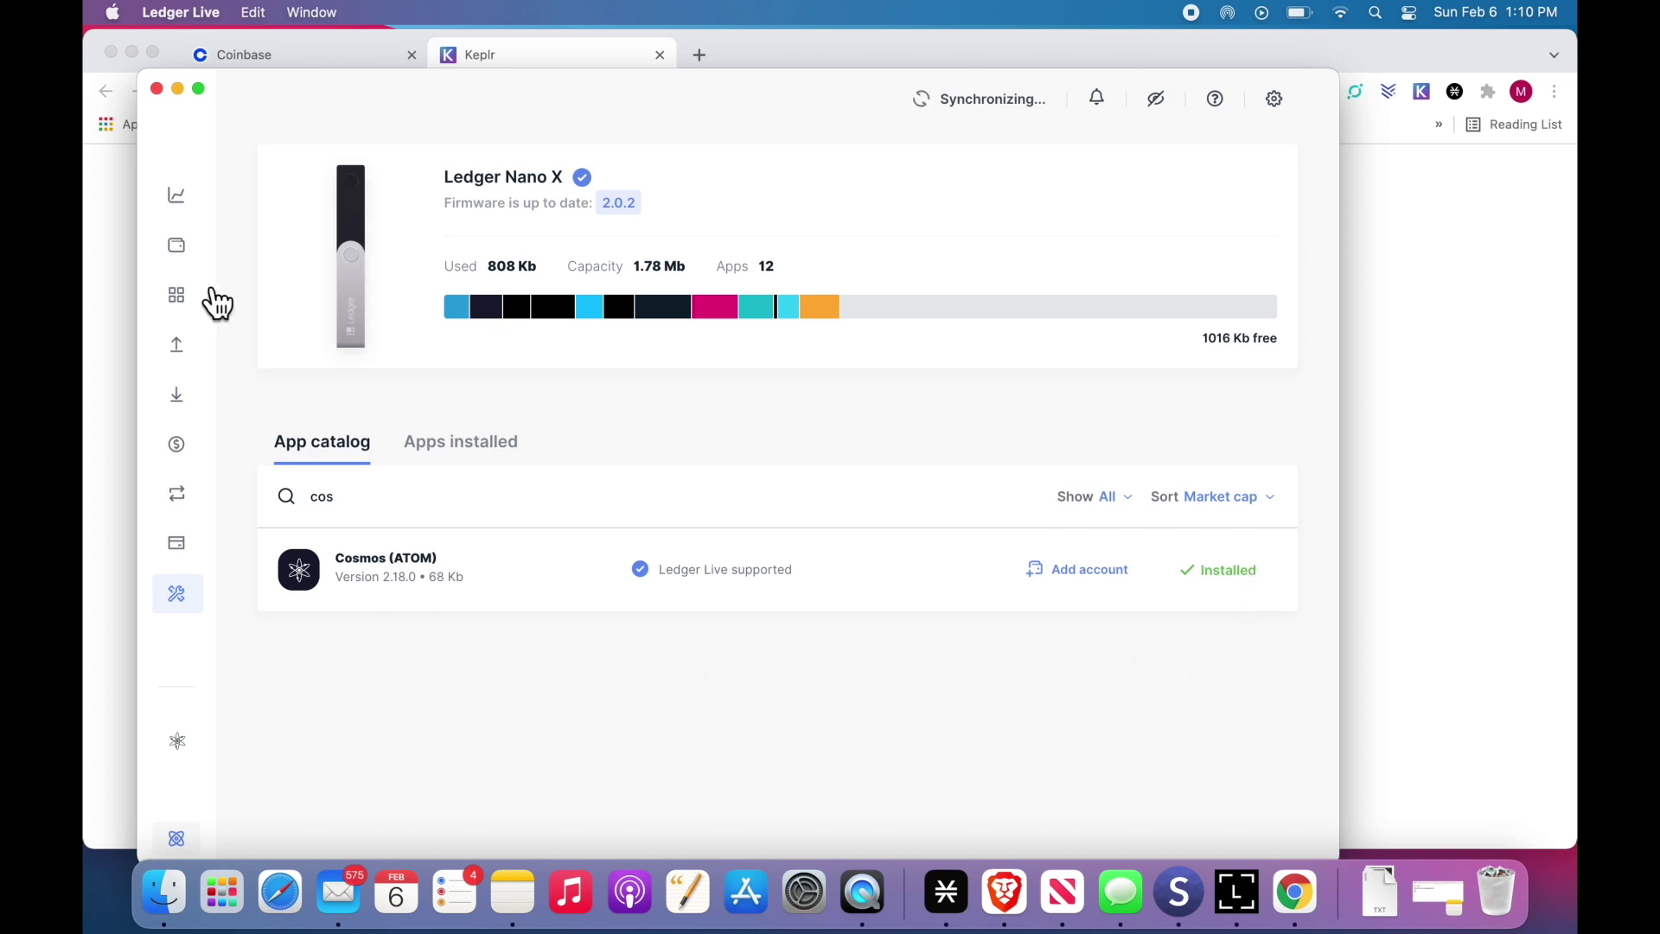
{"action": "left_click", "coordinate": [190, 255]}
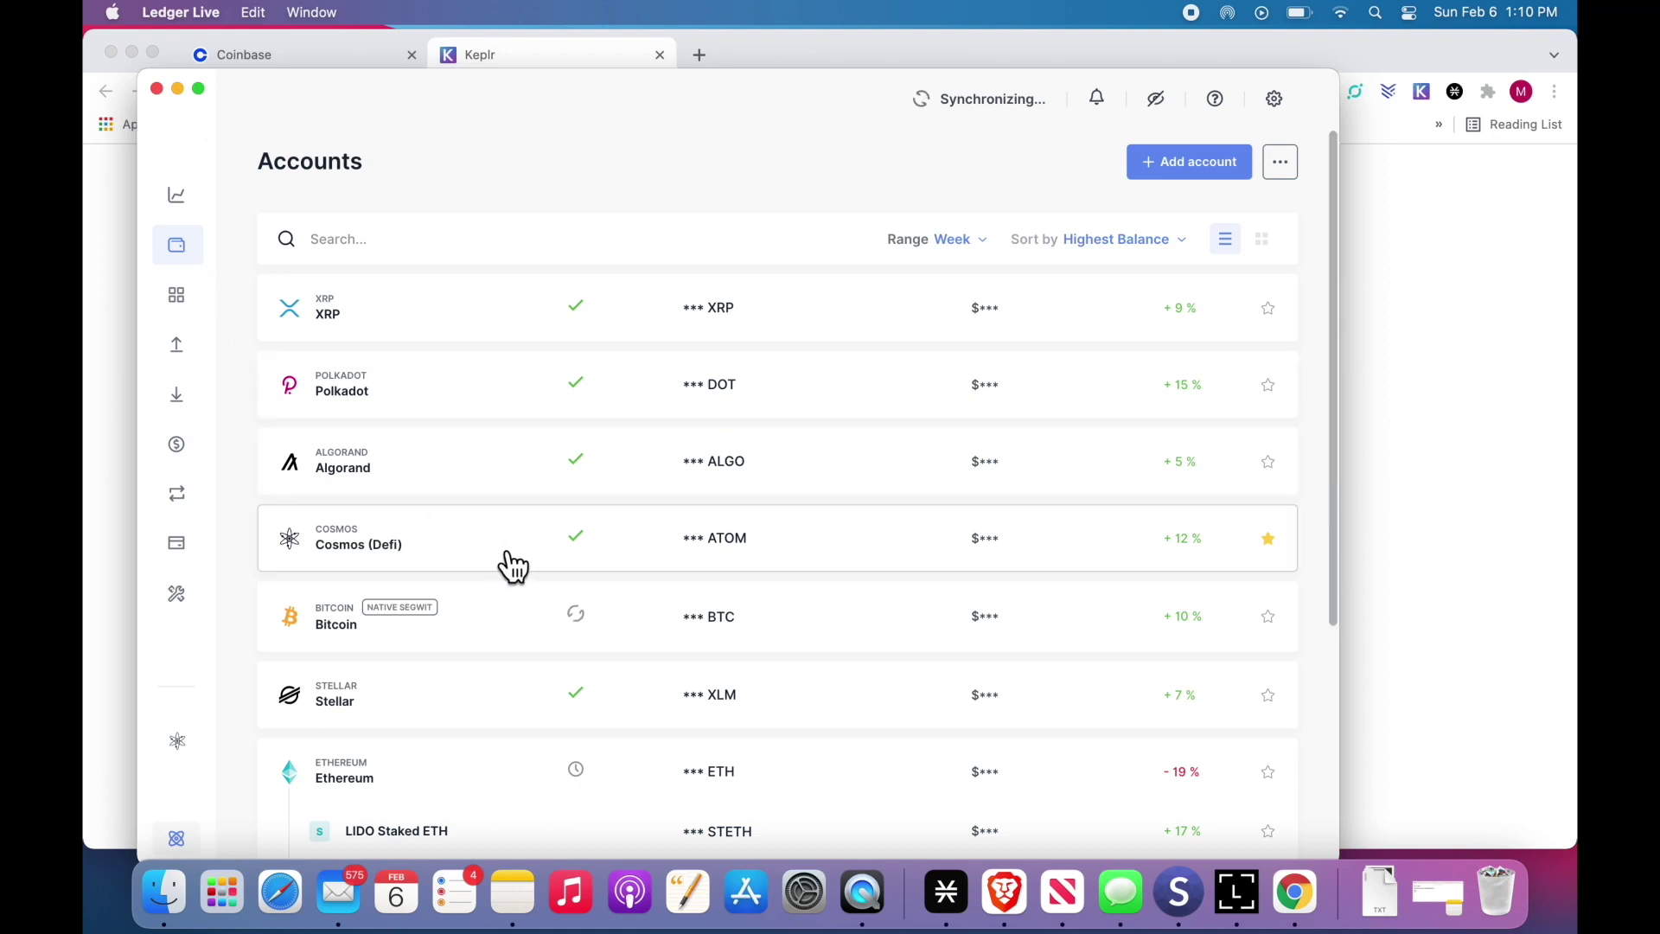
Open Cosmos (Defi) with balances unhidden, review its delegations, and start receiving ATOM
{"action": "left_click", "coordinate": [788, 549]}
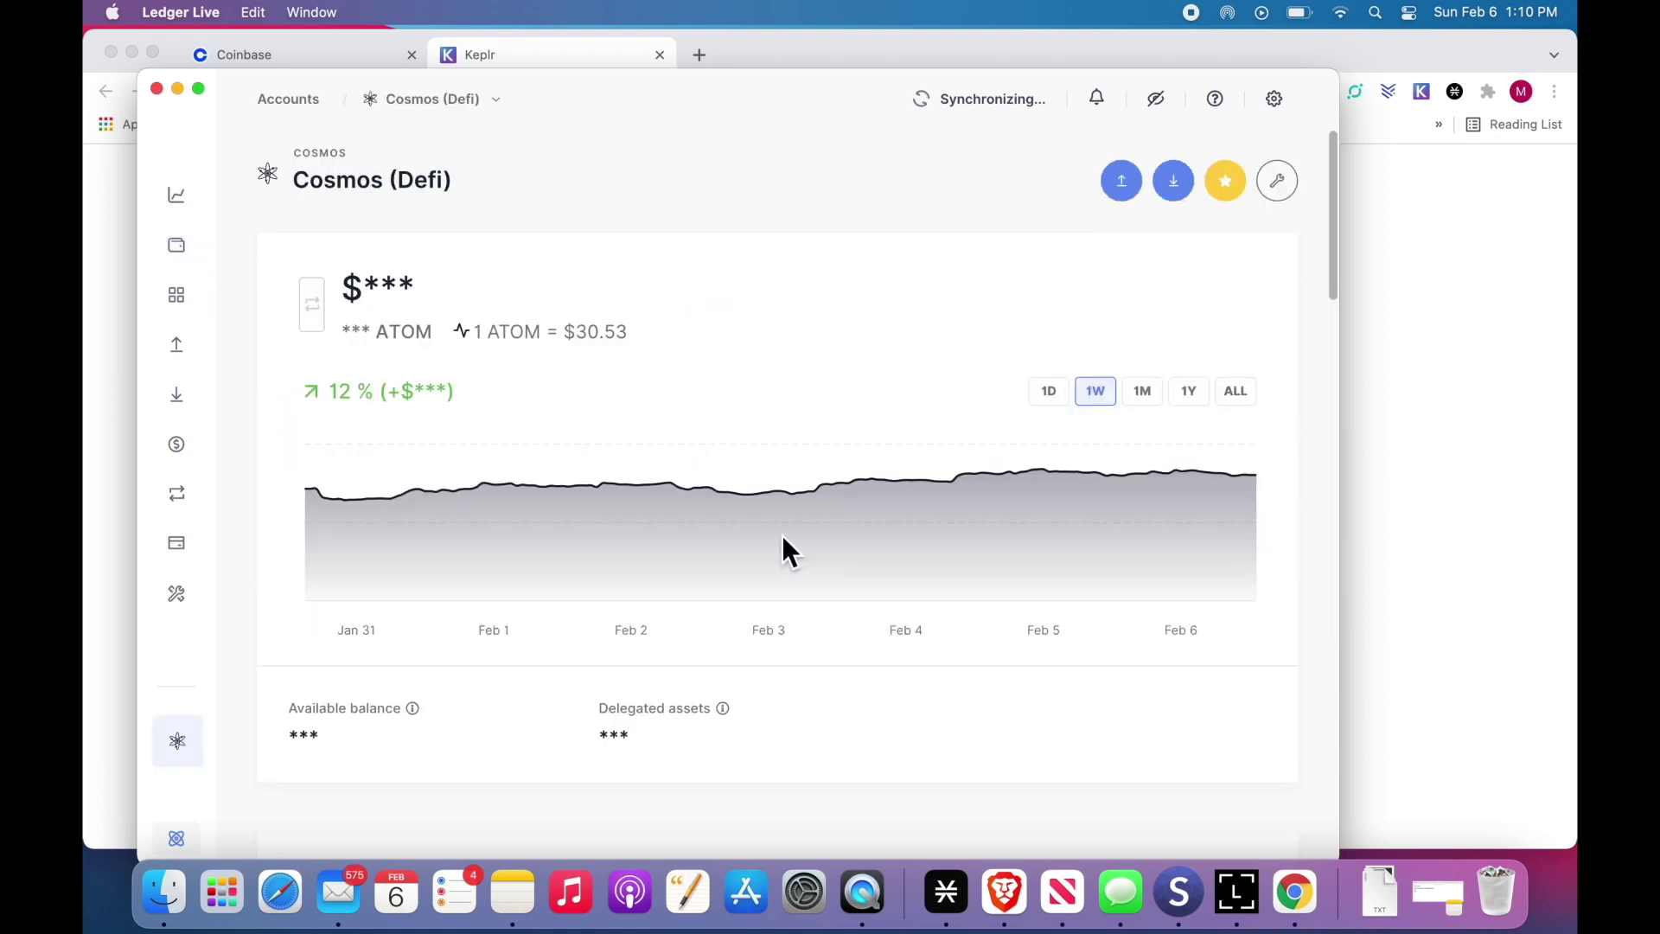
{"action": "left_click", "coordinate": [1157, 94]}
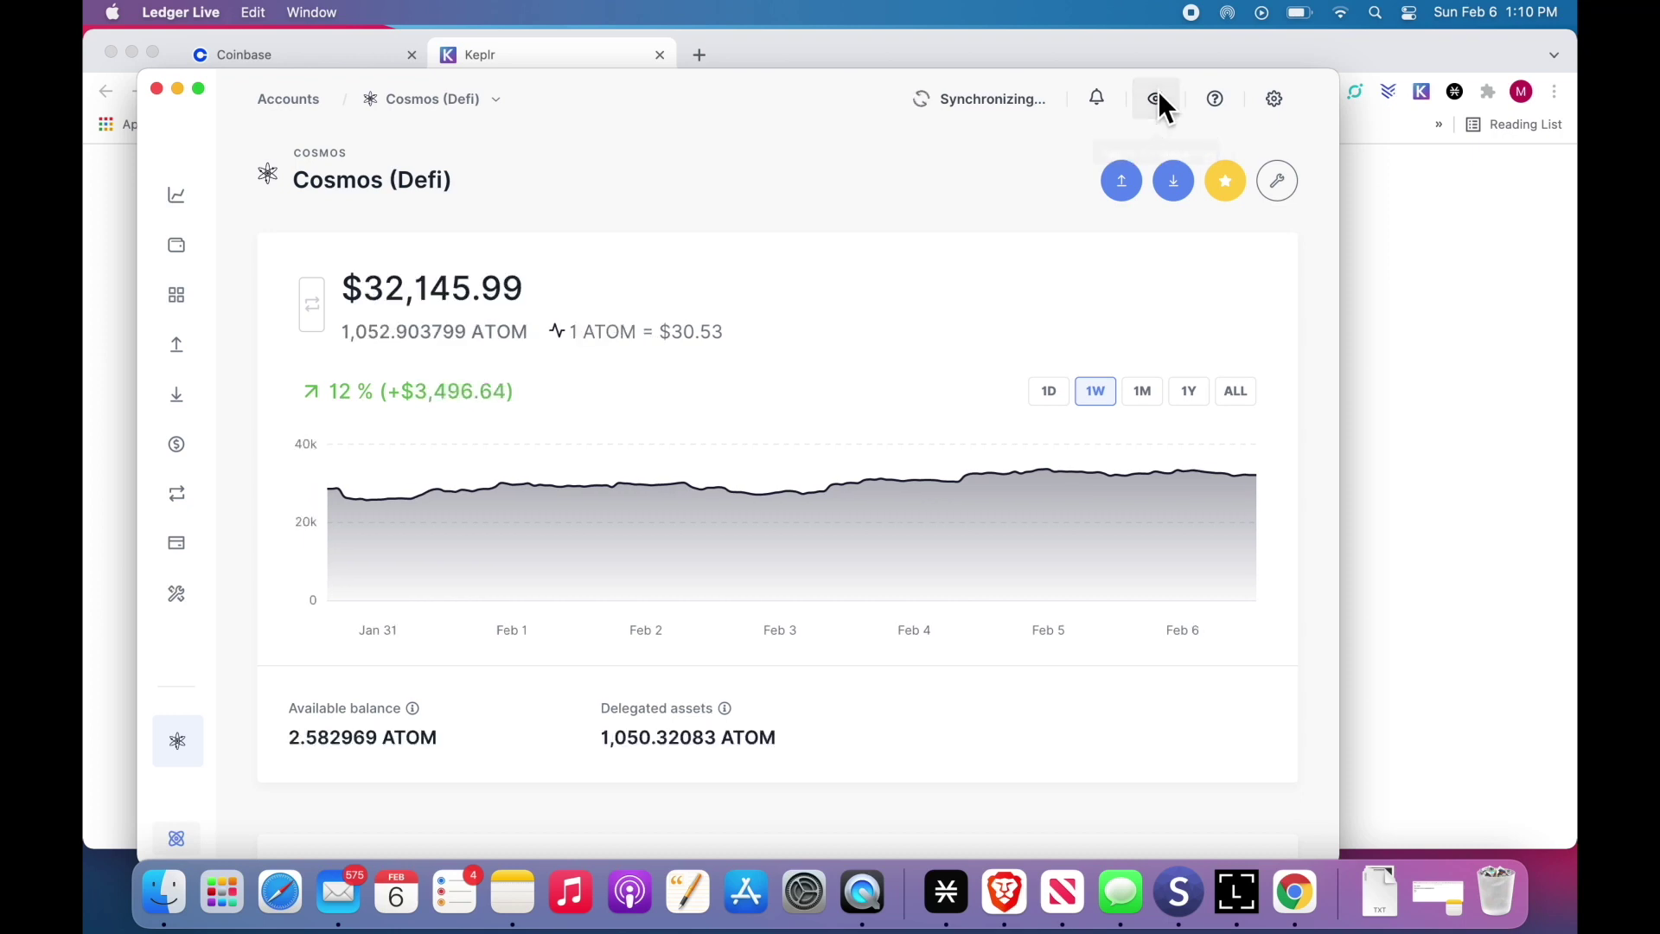
{"action": "scroll", "coordinate": [932, 385], "scroll_direction": "down", "scroll_amount": 4}
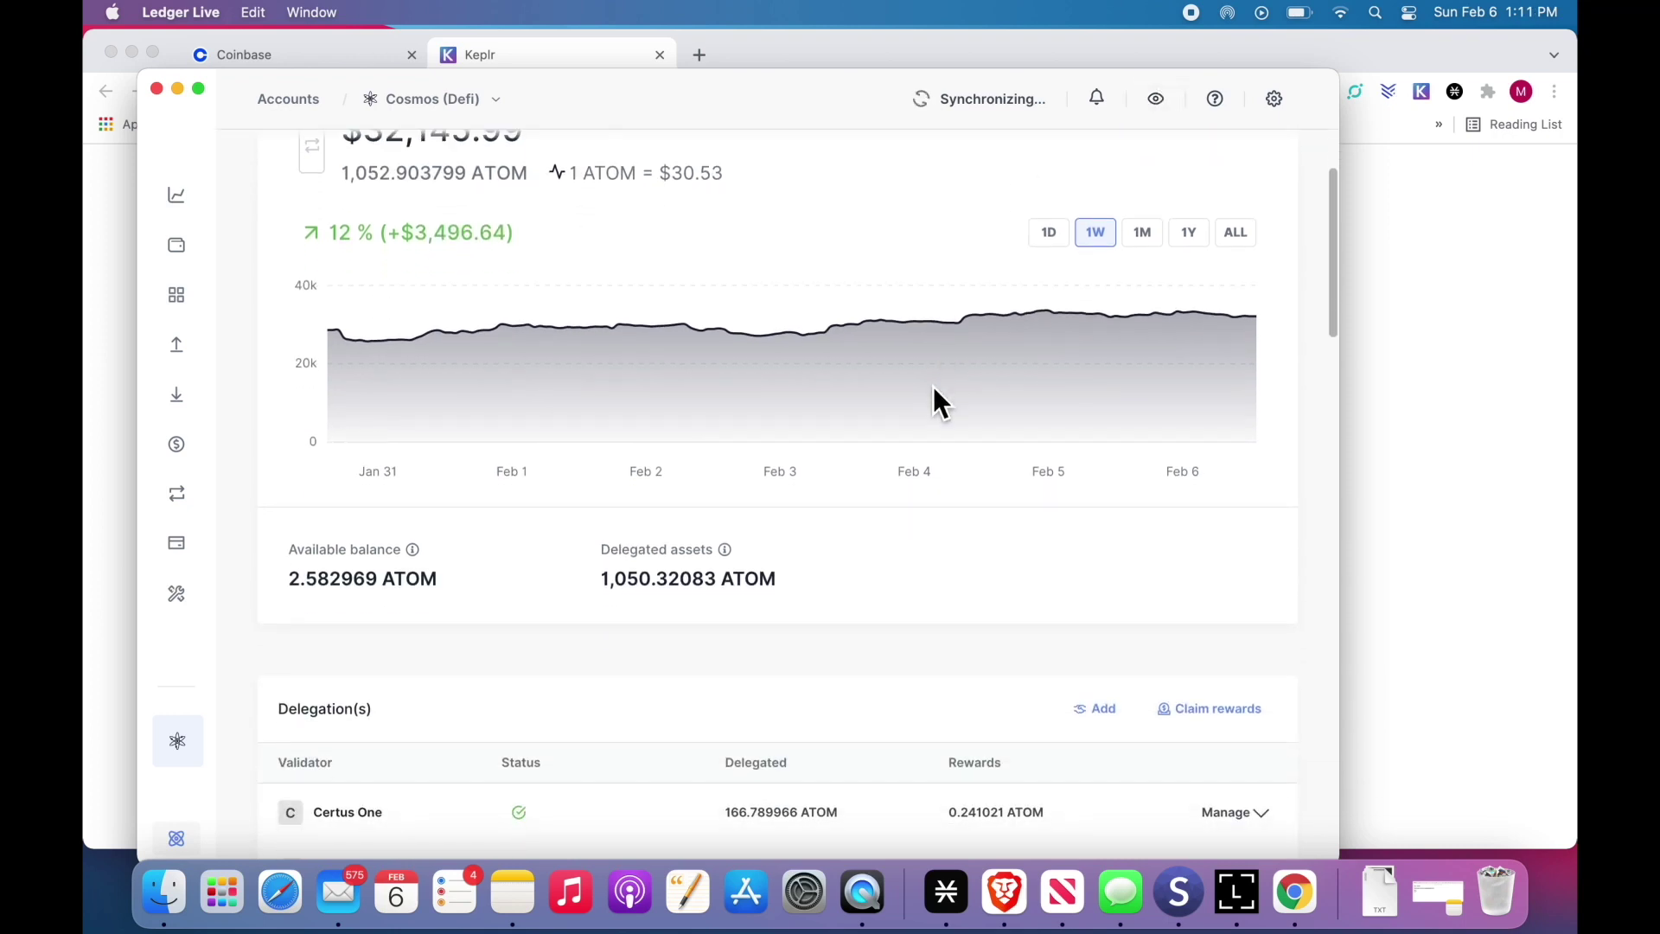
{"action": "mouse_move", "coordinate": [1074, 318]}
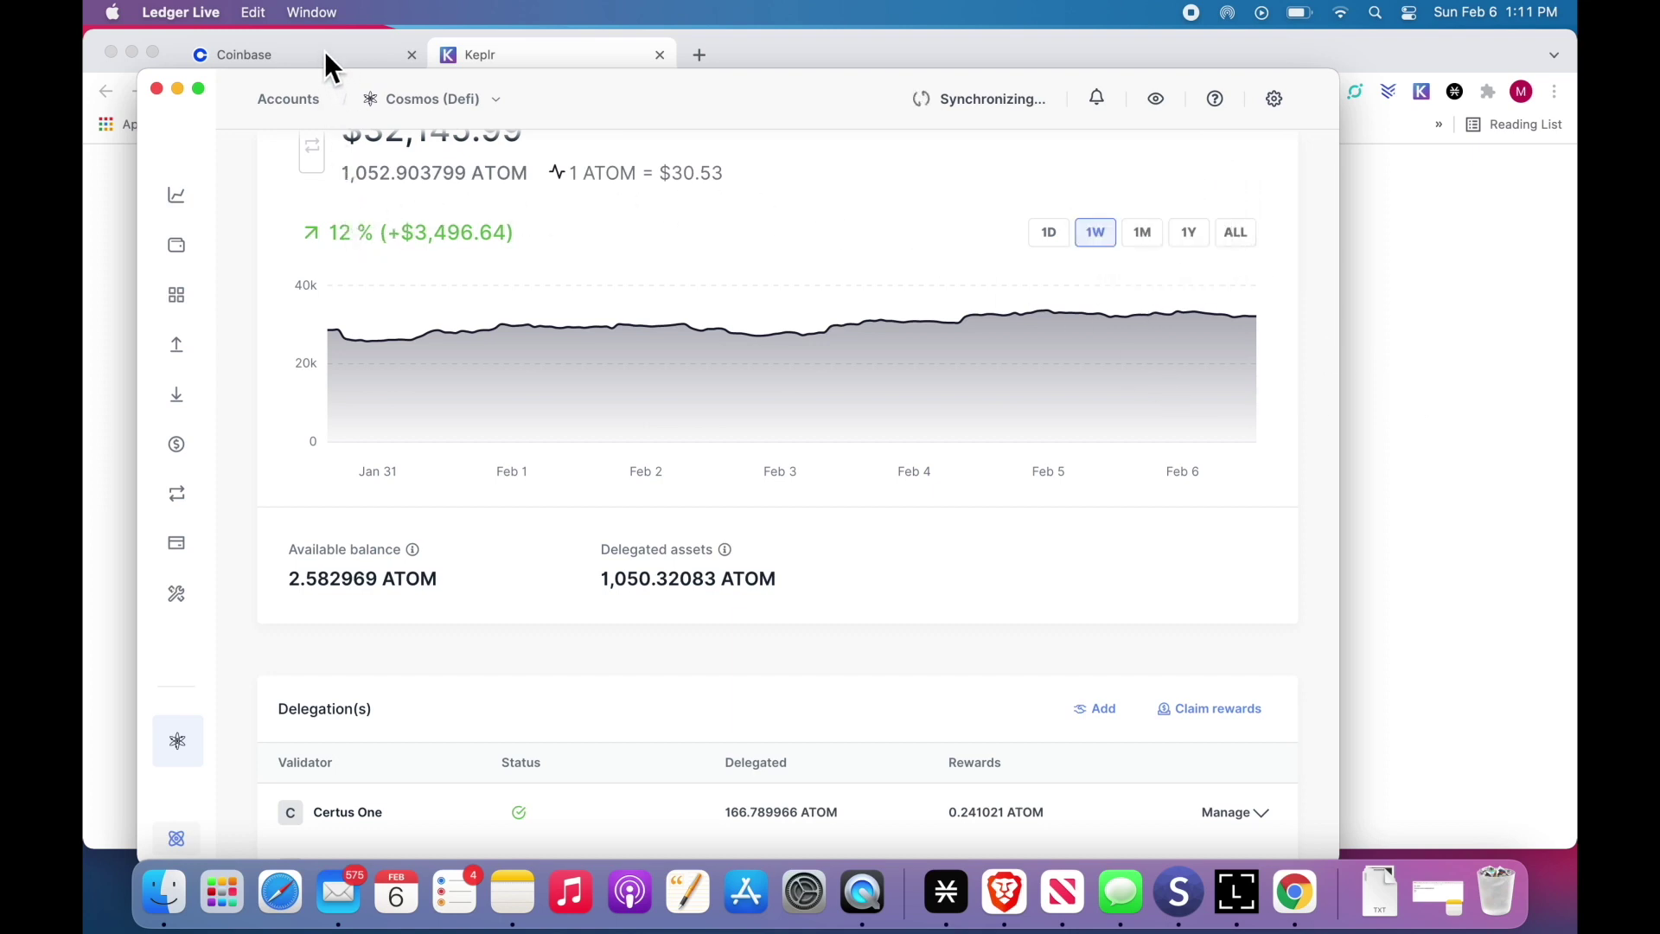
{"action": "mouse_move", "coordinate": [535, 322]}
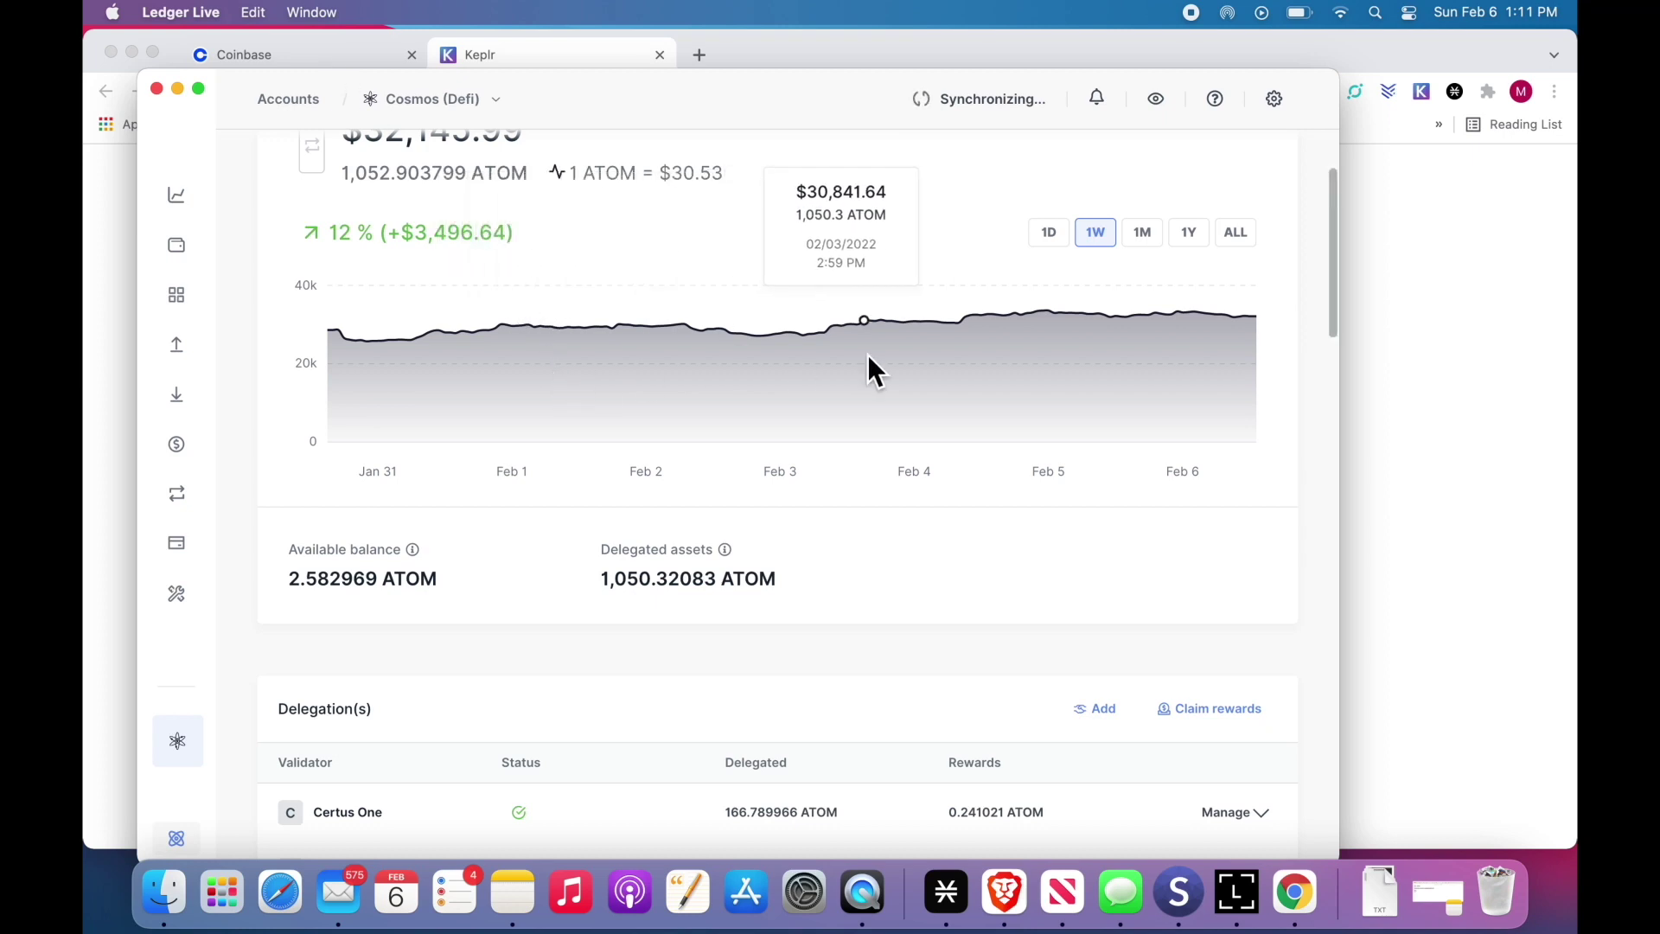
{"action": "scroll", "coordinate": [868, 370], "scroll_direction": "up", "scroll_amount": 3}
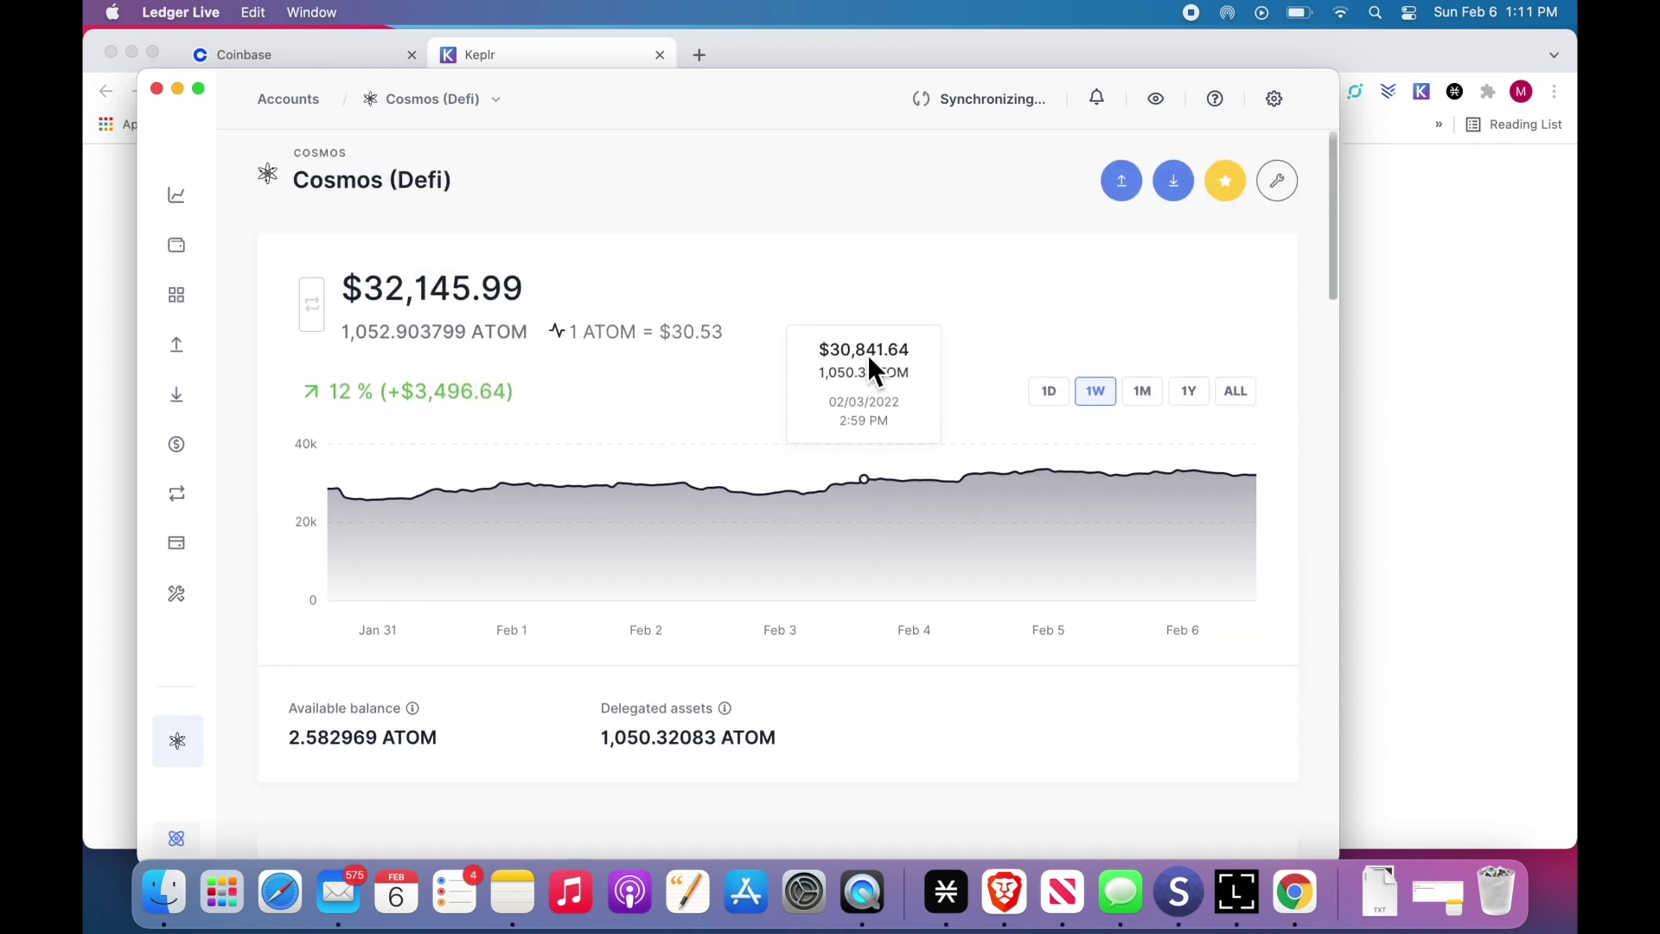
{"action": "left_click", "coordinate": [1179, 186]}
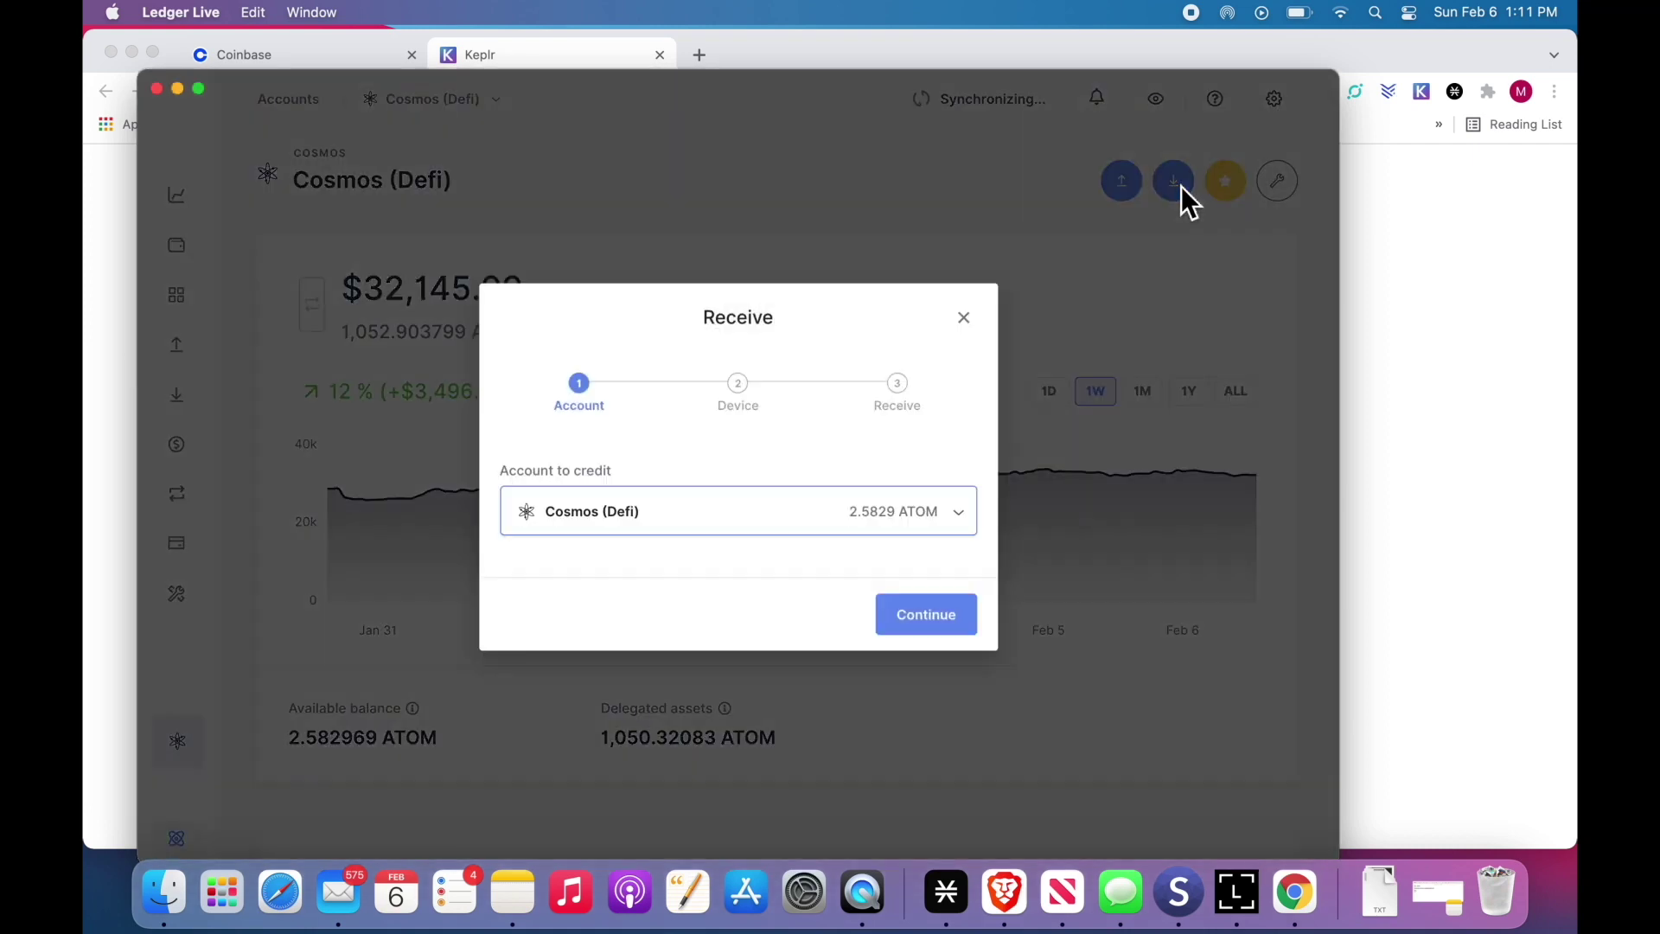
Show and copy the Cosmos (Defi) receive address without the device, then return to Coinbase
{"action": "left_click", "coordinate": [930, 613]}
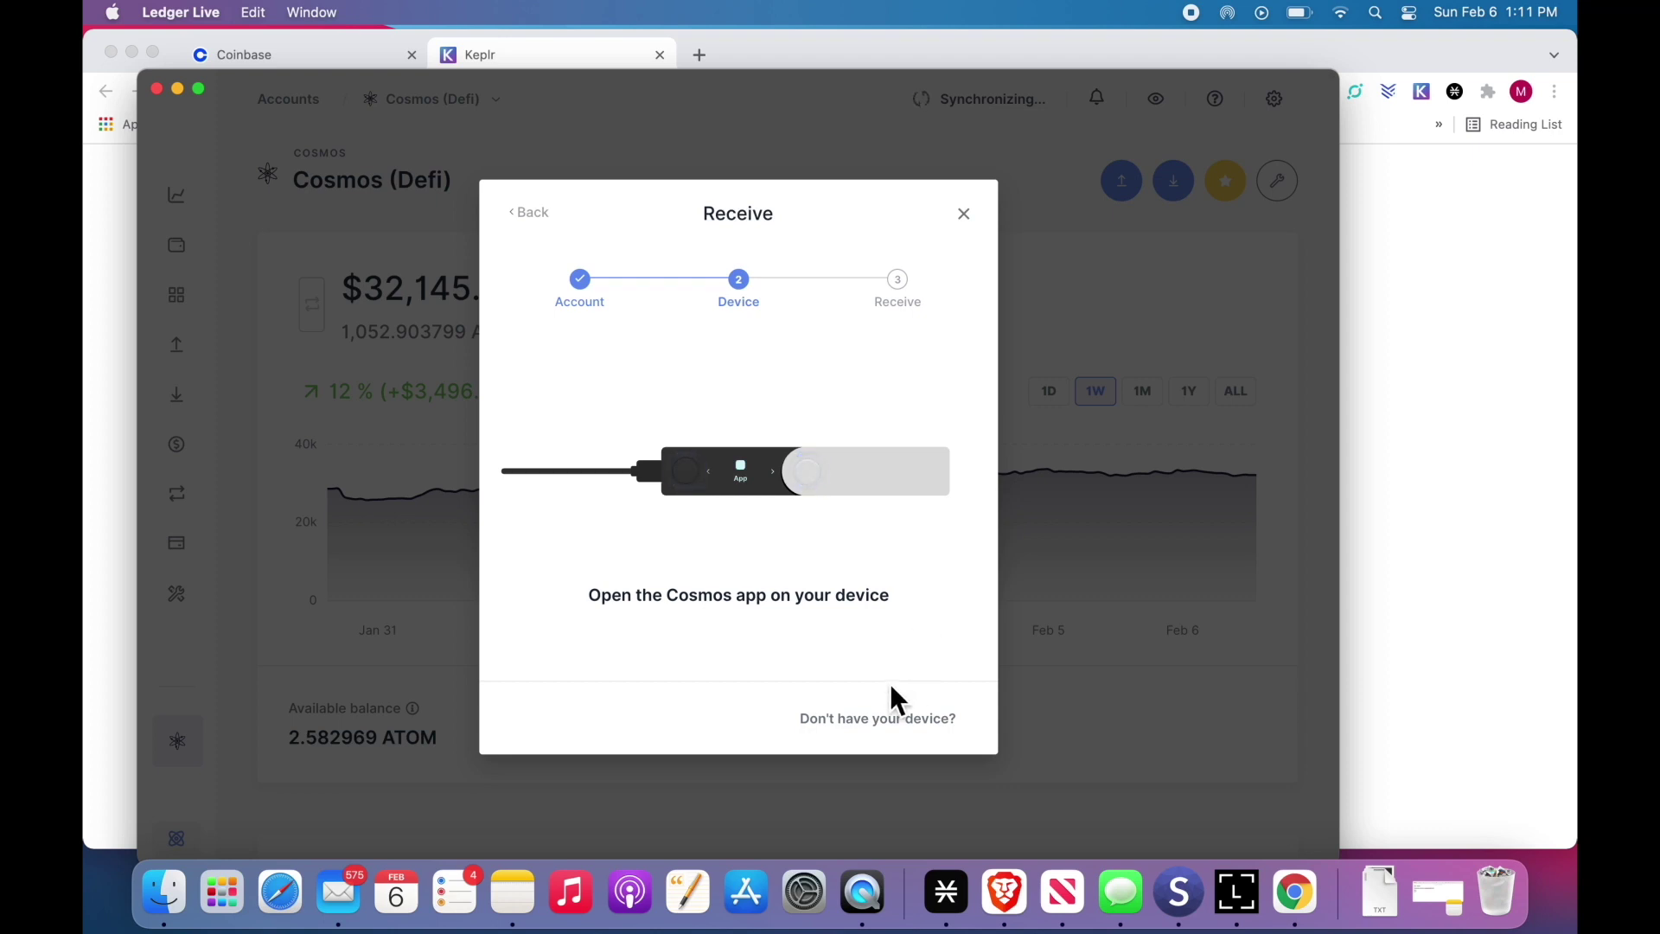
{"action": "left_click", "coordinate": [879, 731]}
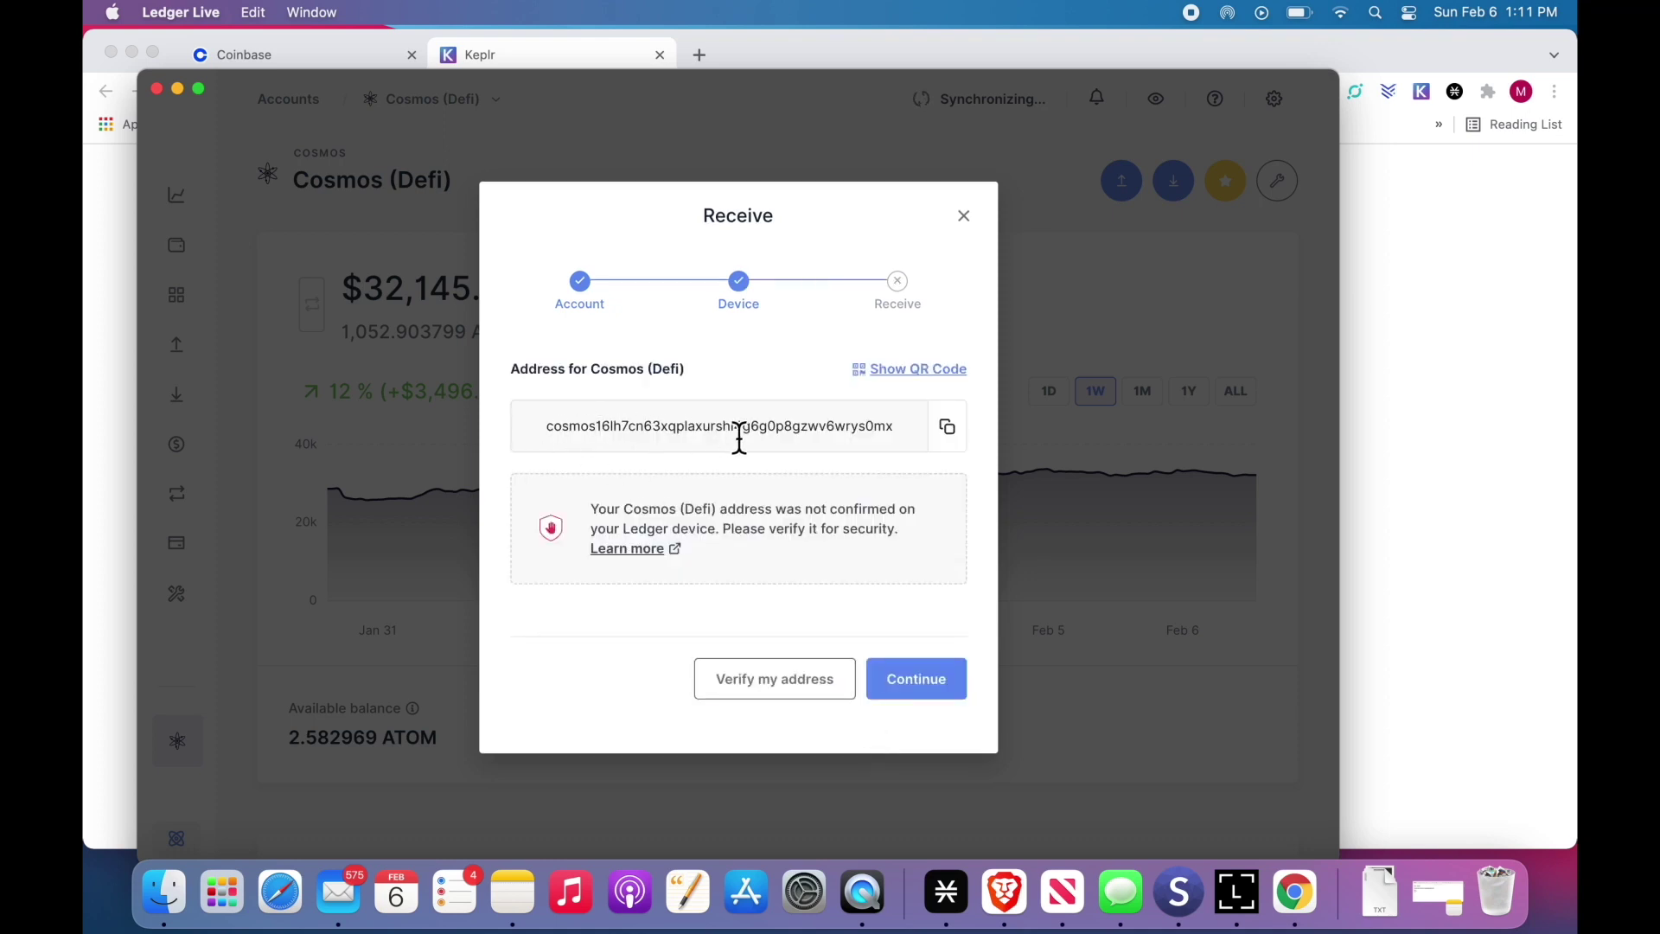
{"action": "left_click", "coordinate": [951, 428]}
{"action": "left_click", "coordinate": [287, 52]}
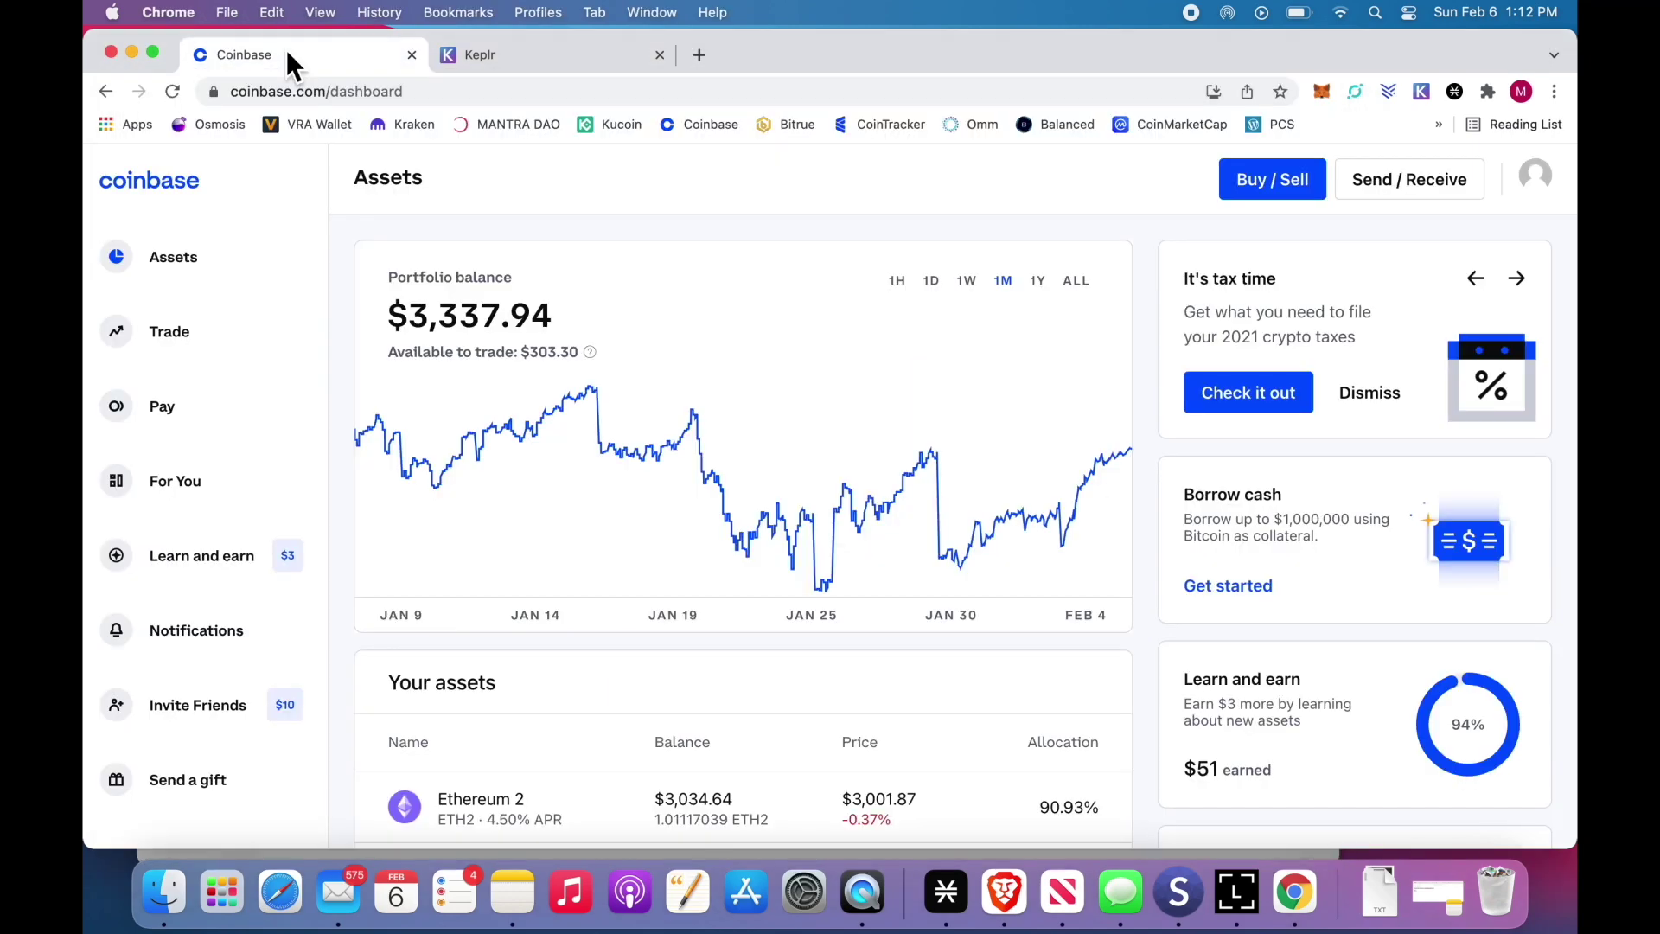
Send 1.145101 ATOM ($35) to the copied Ledger address, confirming with the verification code
{"action": "scroll", "coordinate": [548, 682], "scroll_direction": "down", "scroll_amount": 5}
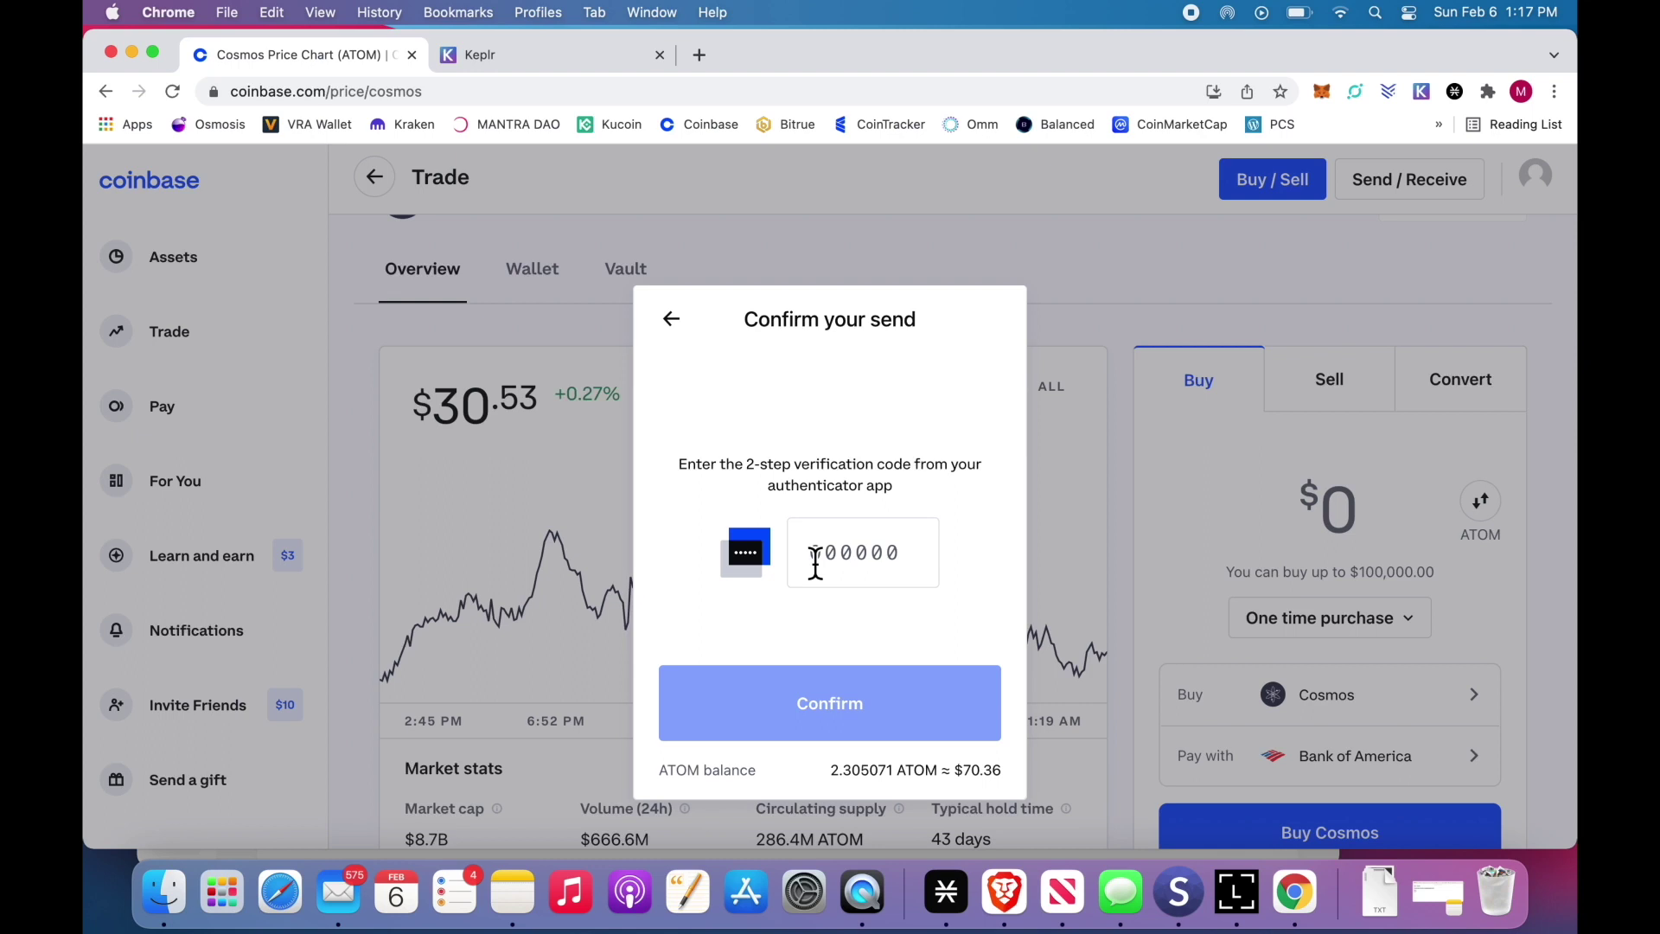
{"action": "key", "text": "super+v"}
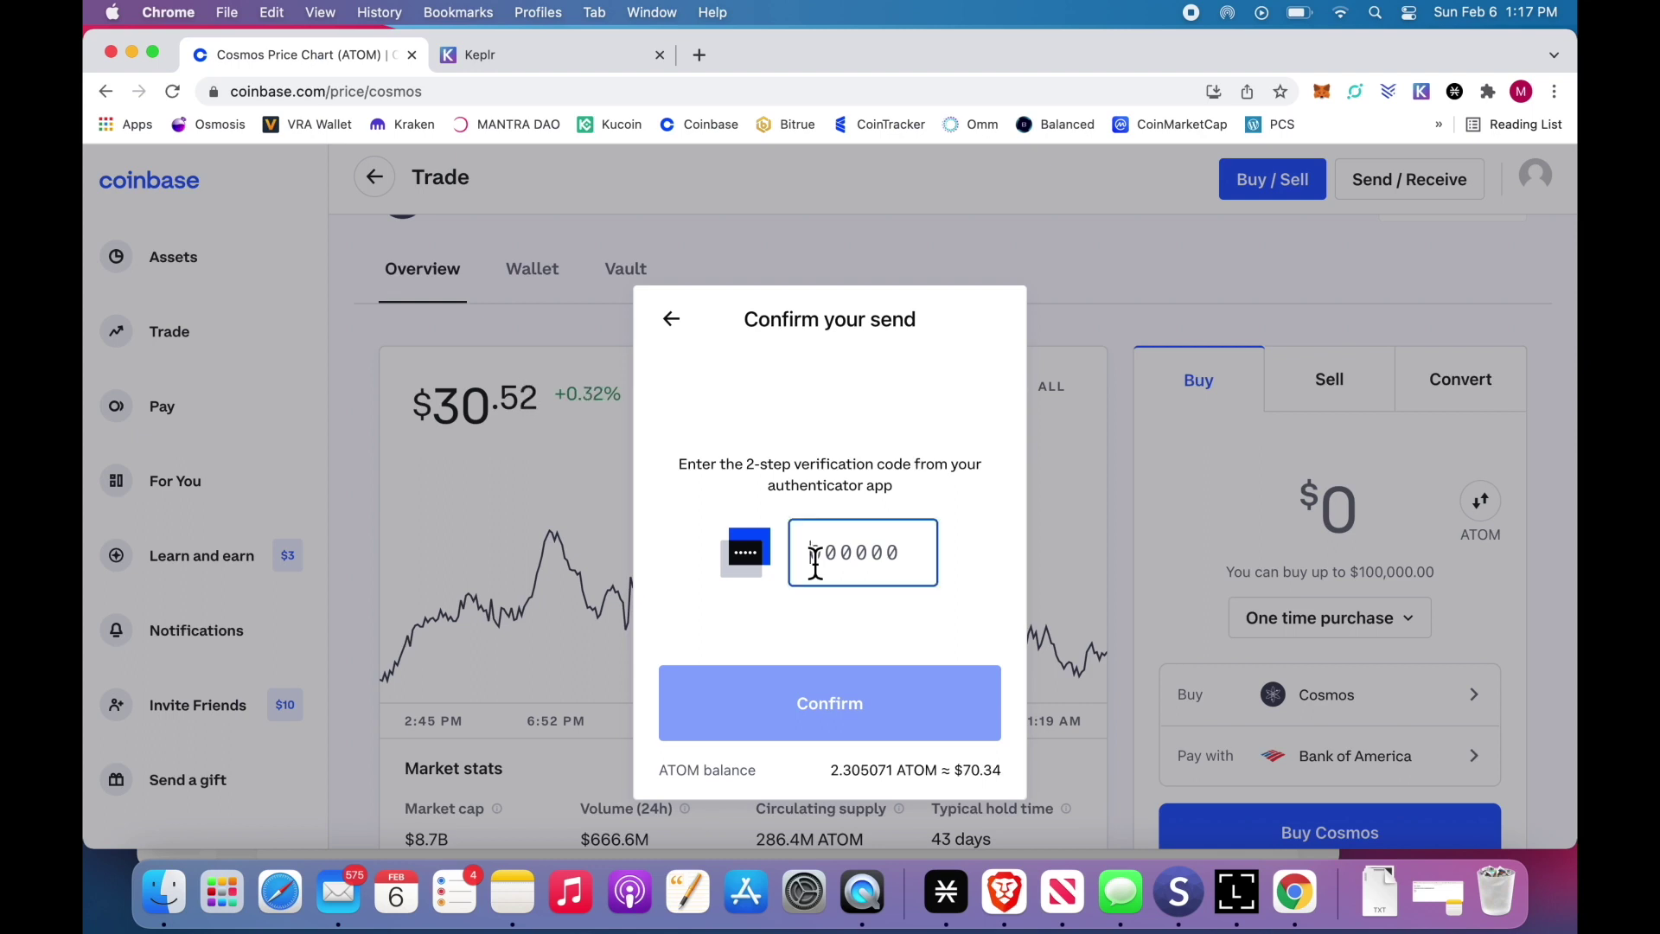
{"action": "left_click", "coordinate": [785, 718]}
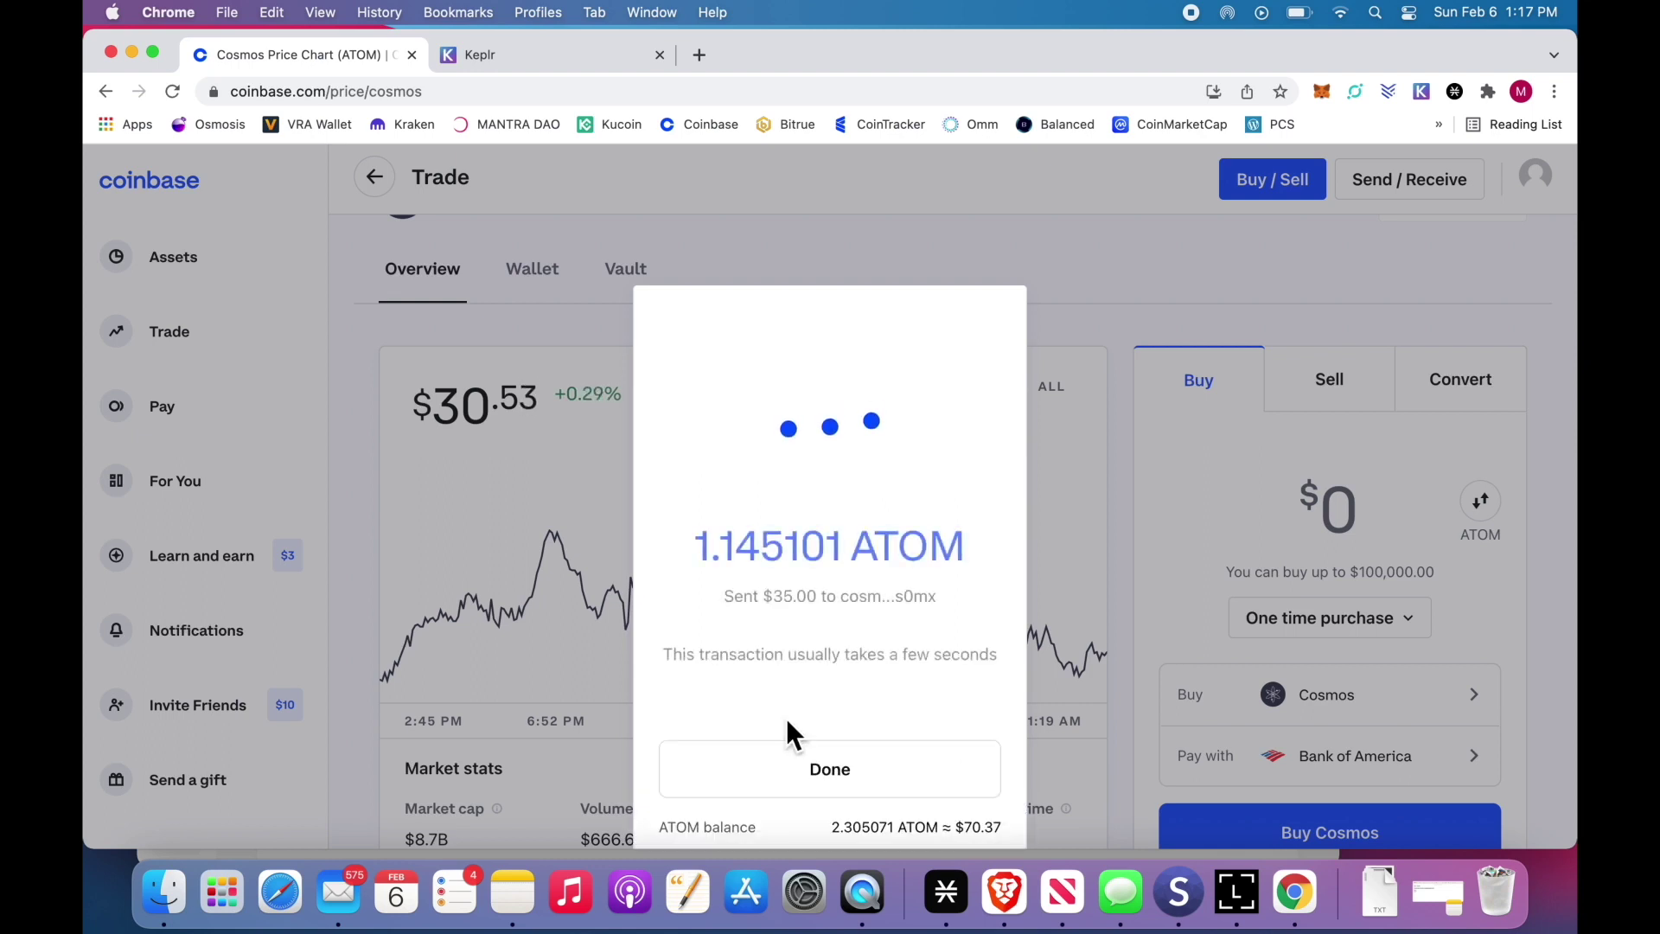
{"action": "left_click", "coordinate": [828, 774]}
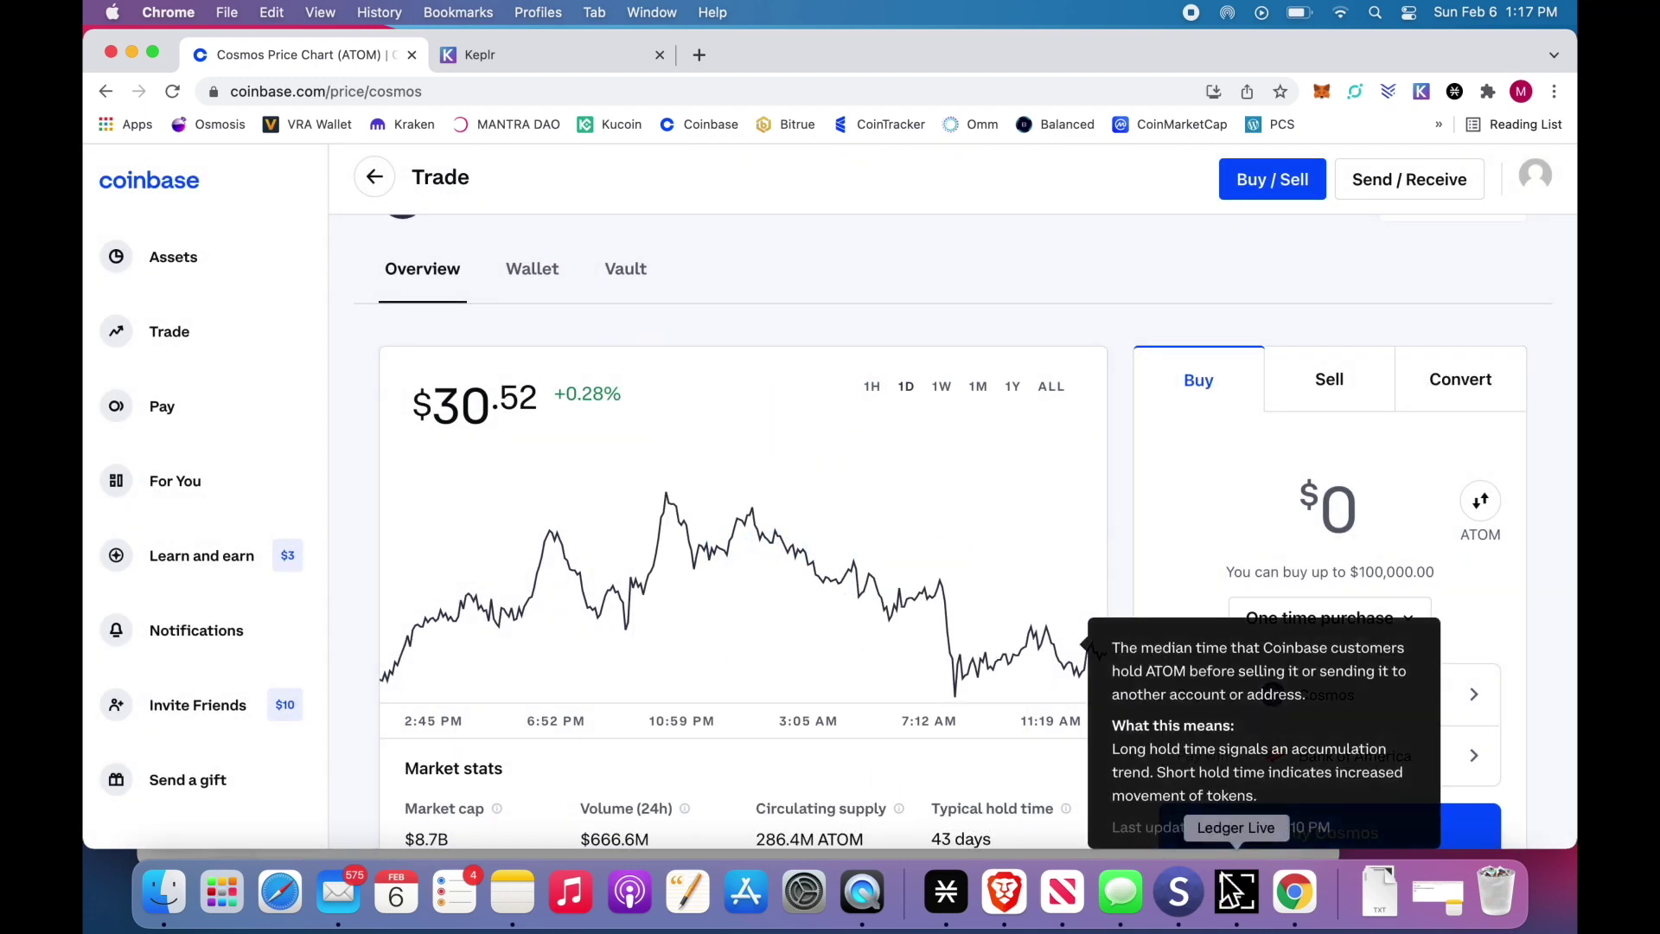
Check that Cosmos (Defi) synced to 3.72807 ATOM in Ledger Live, then return to the browser
{"action": "left_click", "coordinate": [1241, 903]}
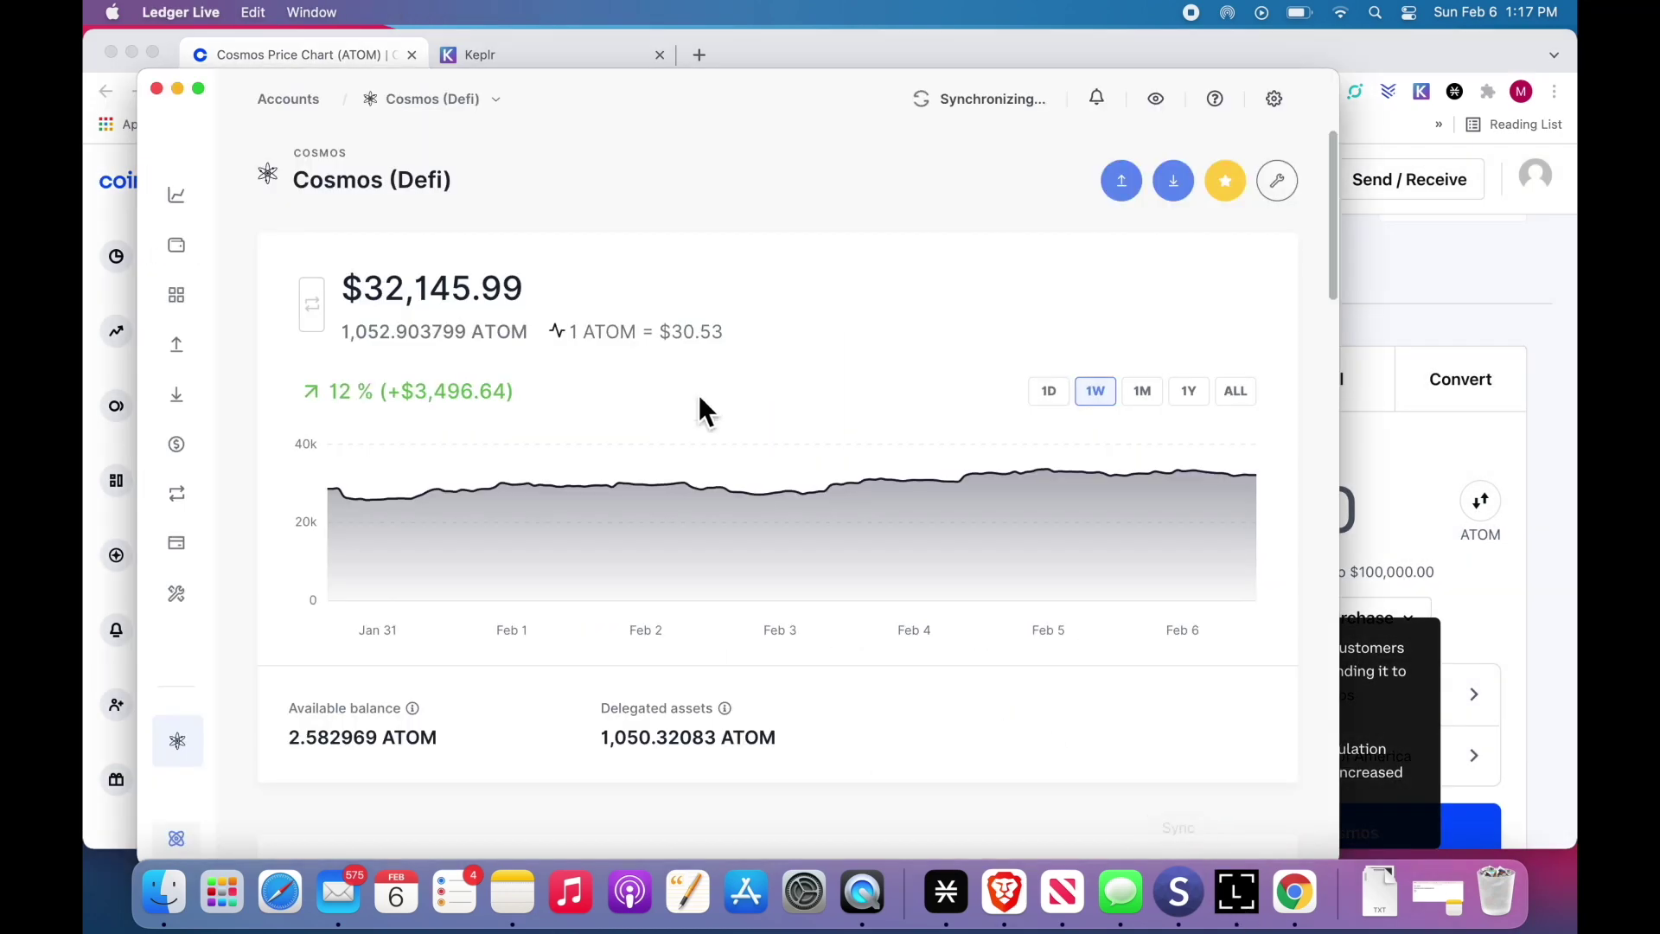
{"action": "mouse_move", "coordinate": [357, 725]}
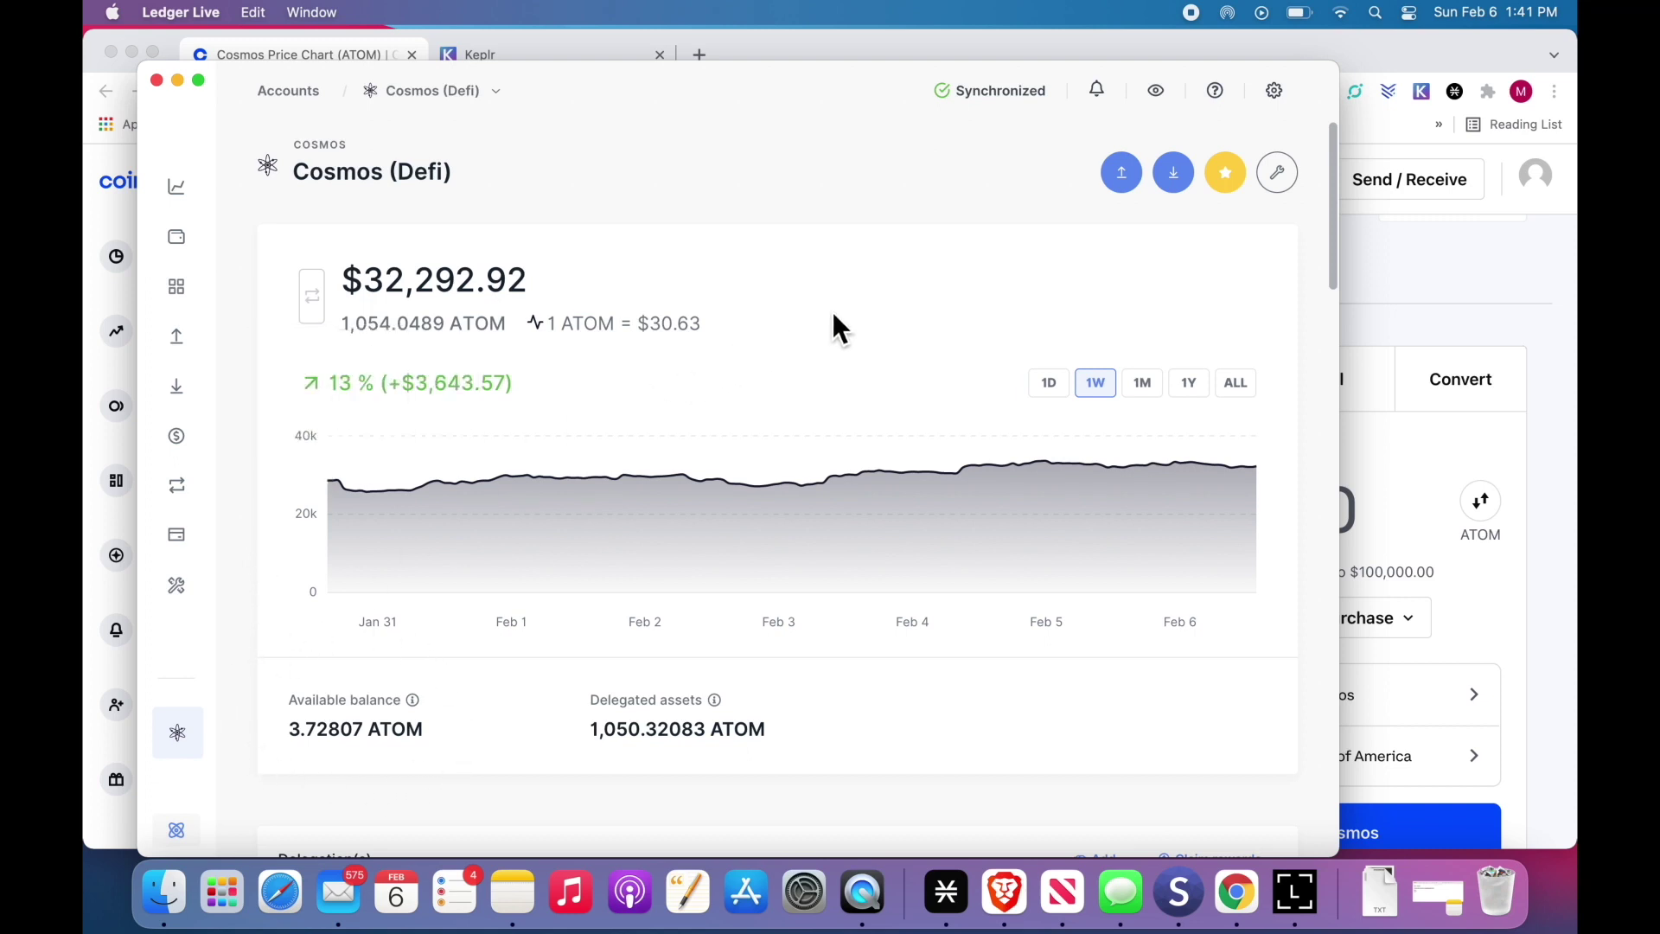
{"action": "left_click", "coordinate": [1390, 261]}
Import the Ledger into Keplr with an account name and password, then connect the device
{"action": "left_click", "coordinate": [1423, 97]}
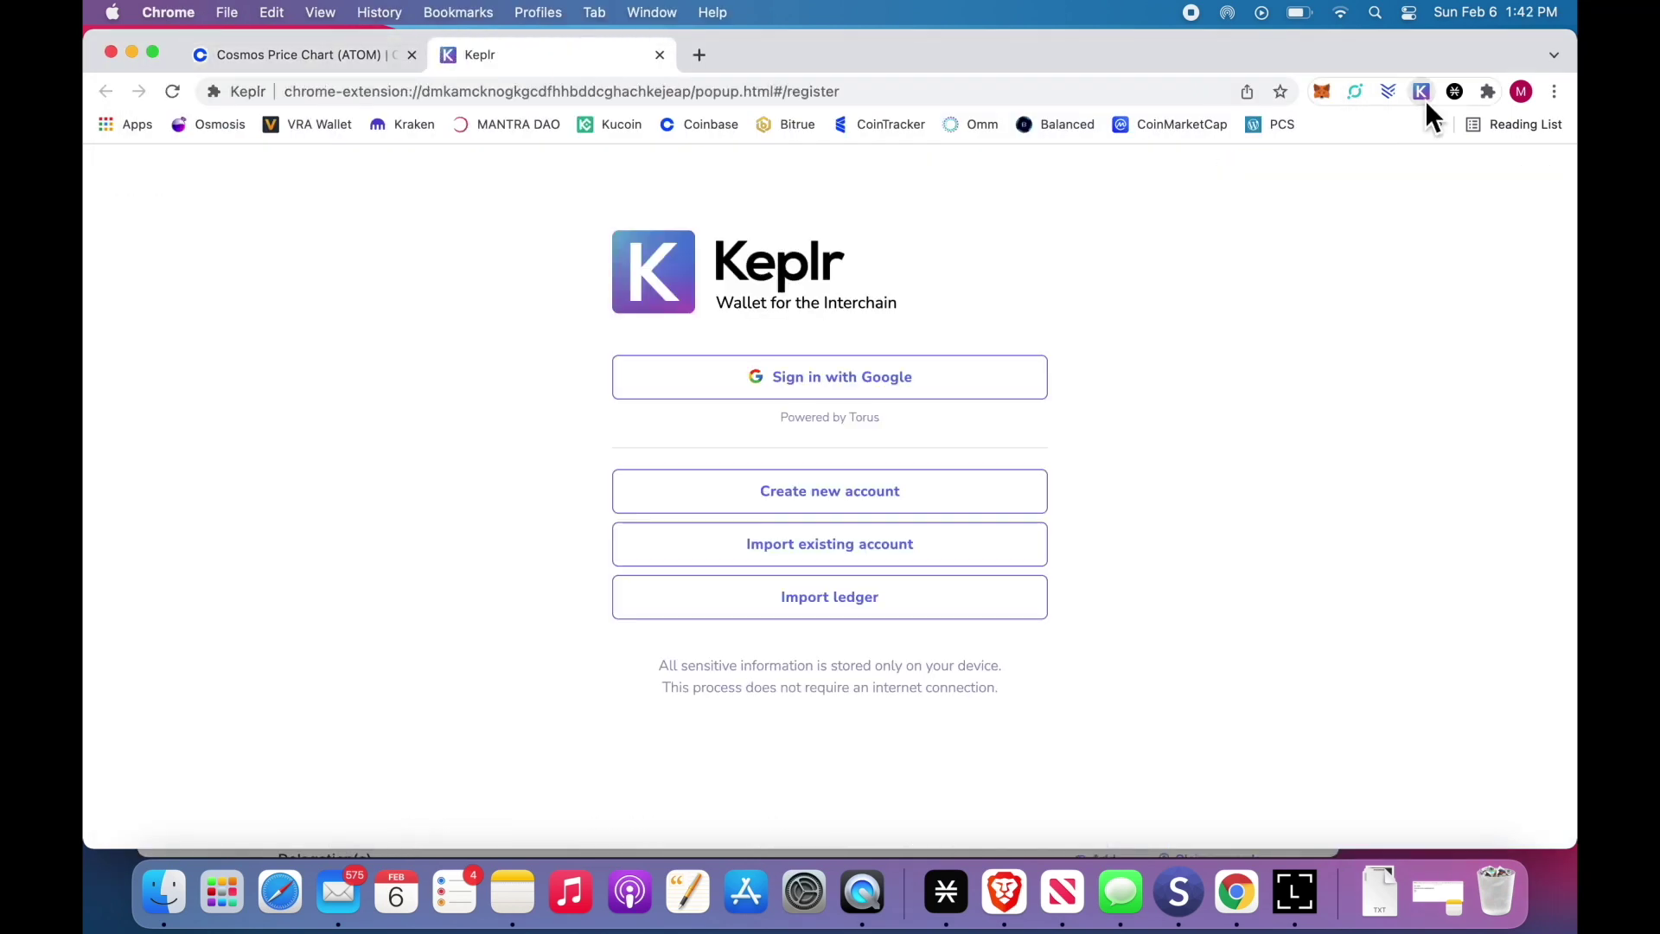
{"action": "left_click", "coordinate": [1020, 600]}
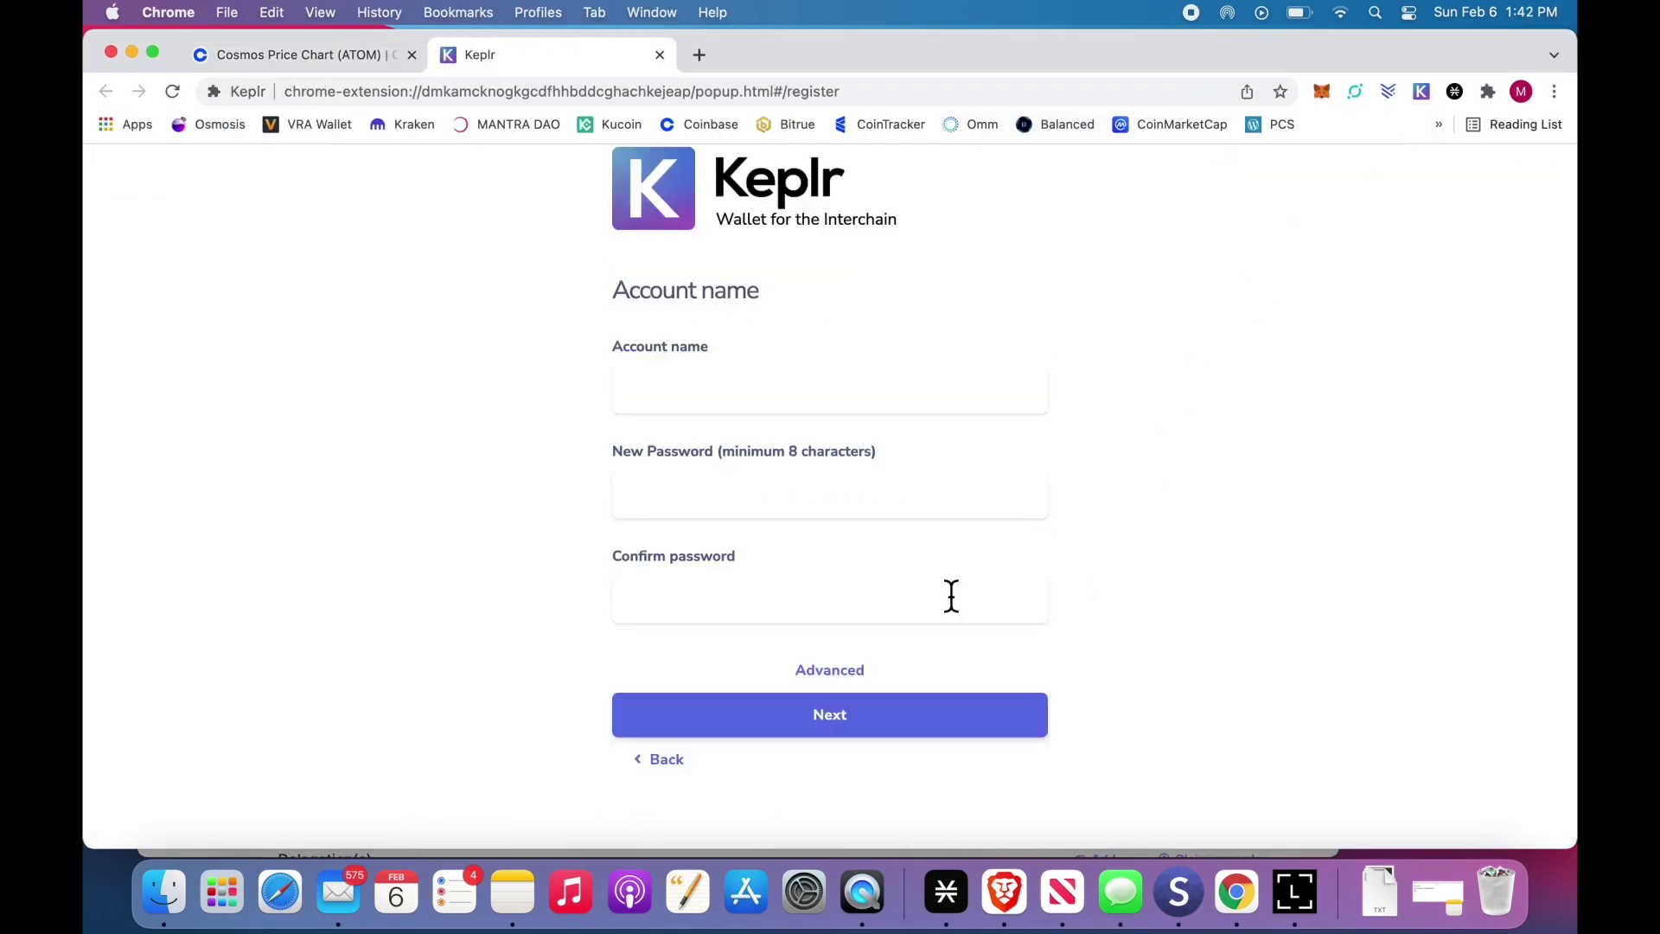
{"action": "type", "text": "CryptoBismol"}
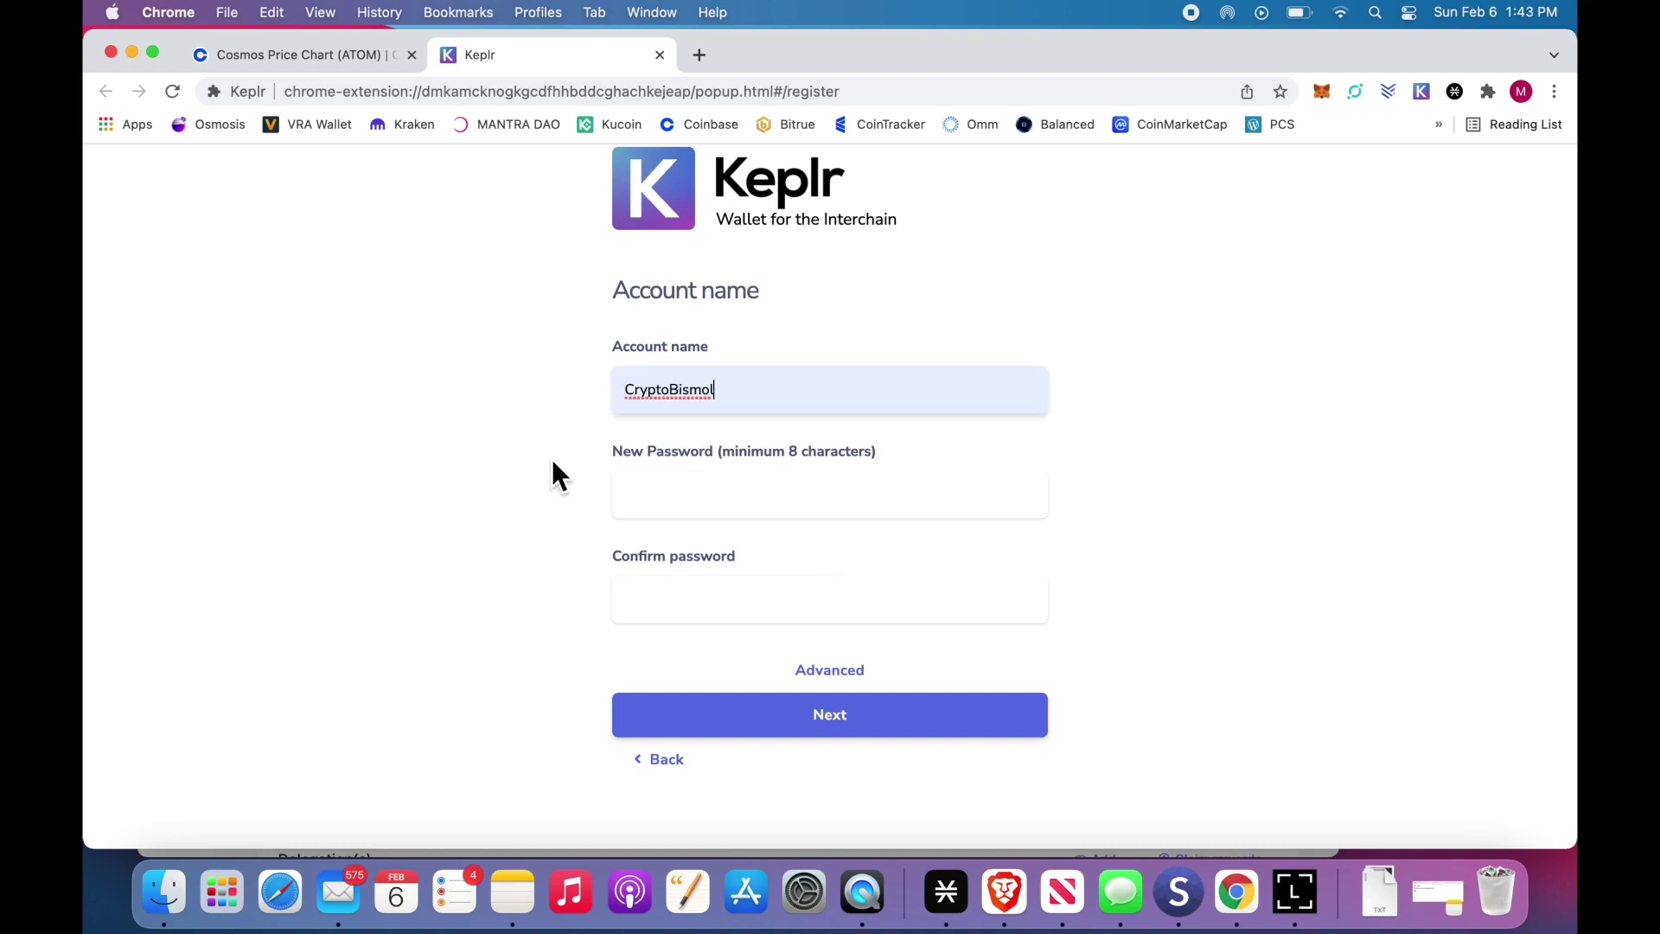
{"action": "left_click", "coordinate": [723, 516]}
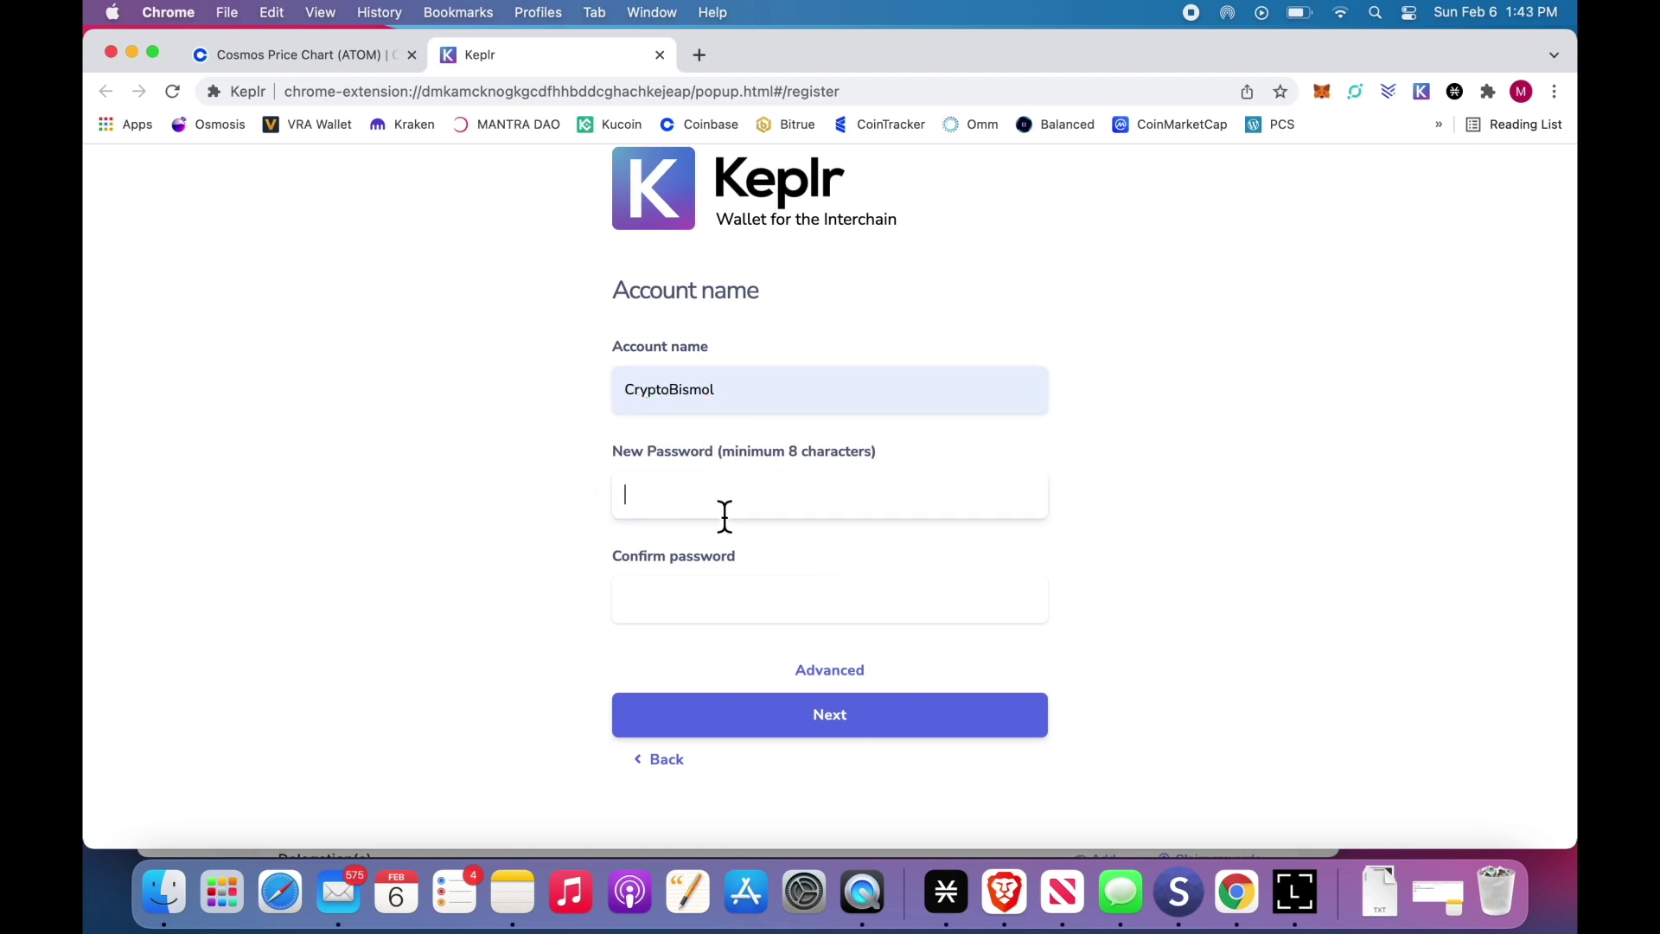
{"action": "type", "text": "•"}
{"action": "left_click", "coordinate": [778, 716]}
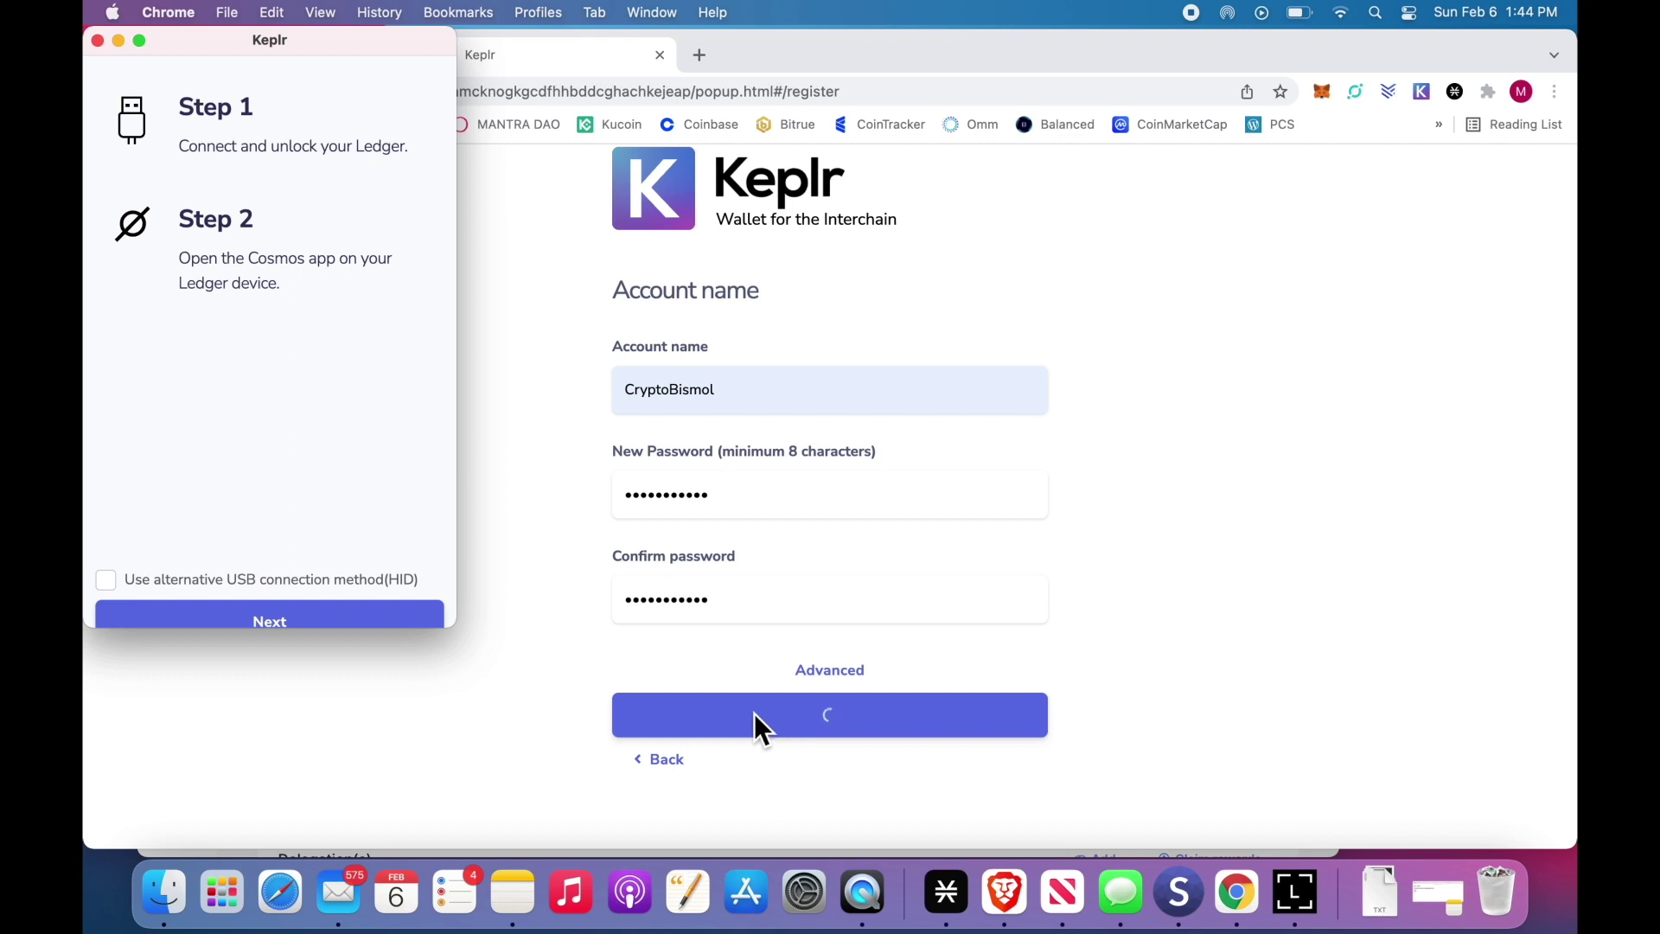
{"action": "left_click", "coordinate": [262, 618]}
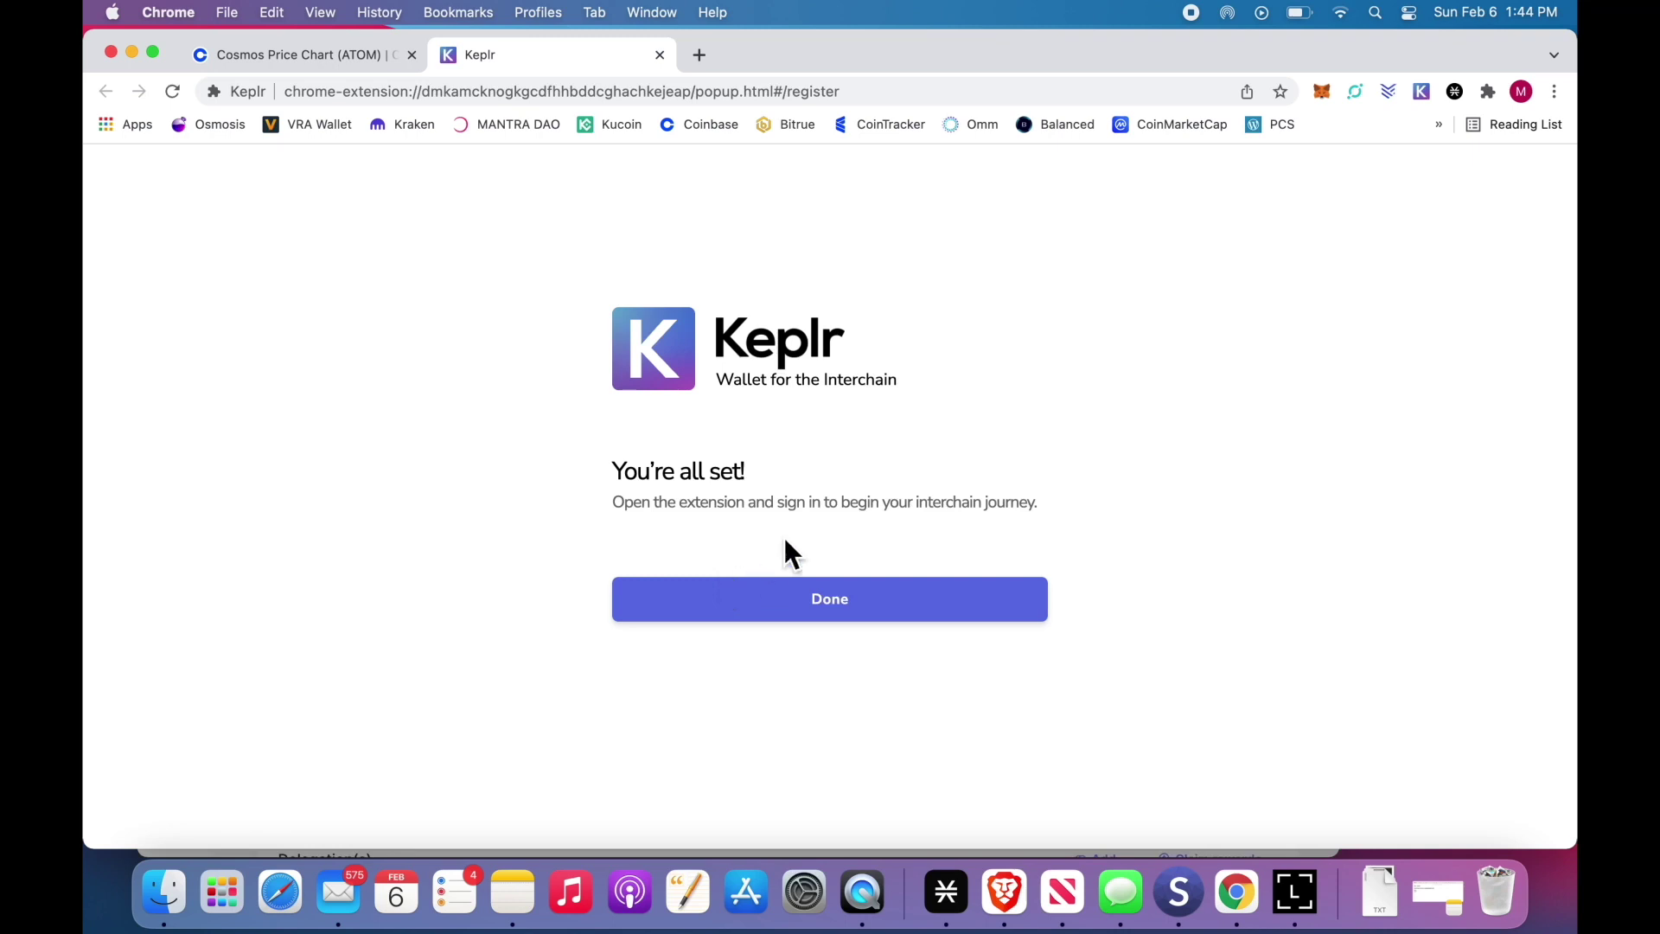
Finish Keplr setup and open the Cosmos Hub staking dashboard showing 1,050.32 ATOM staked
{"action": "left_click", "coordinate": [858, 581]}
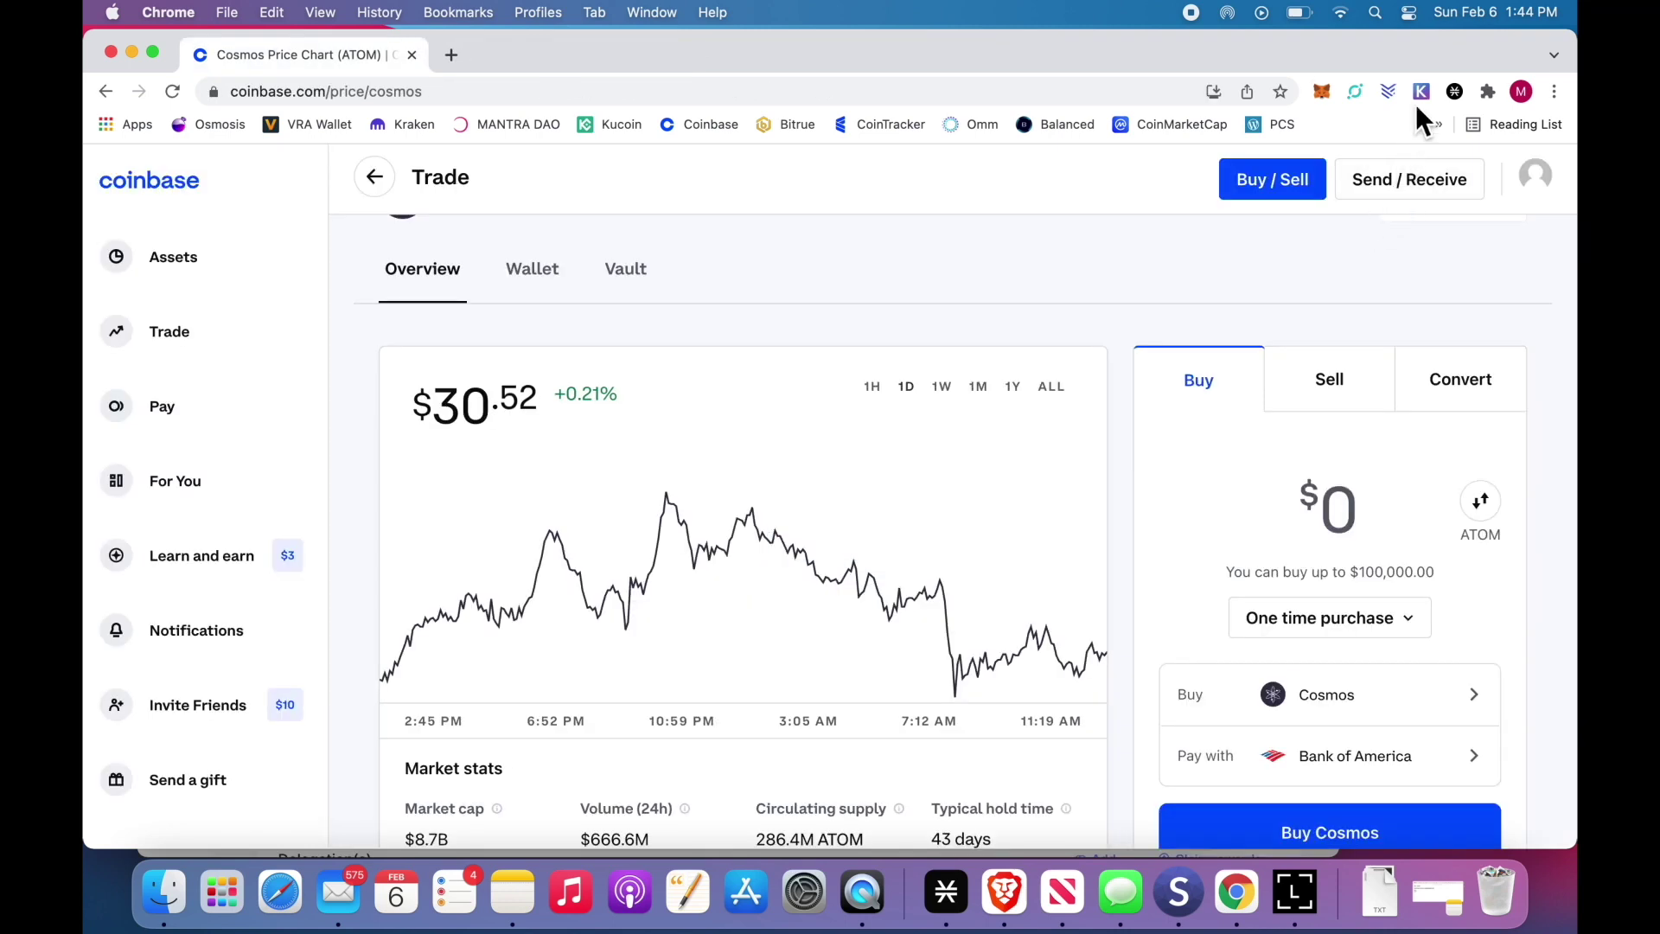
{"action": "left_click", "coordinate": [1421, 91]}
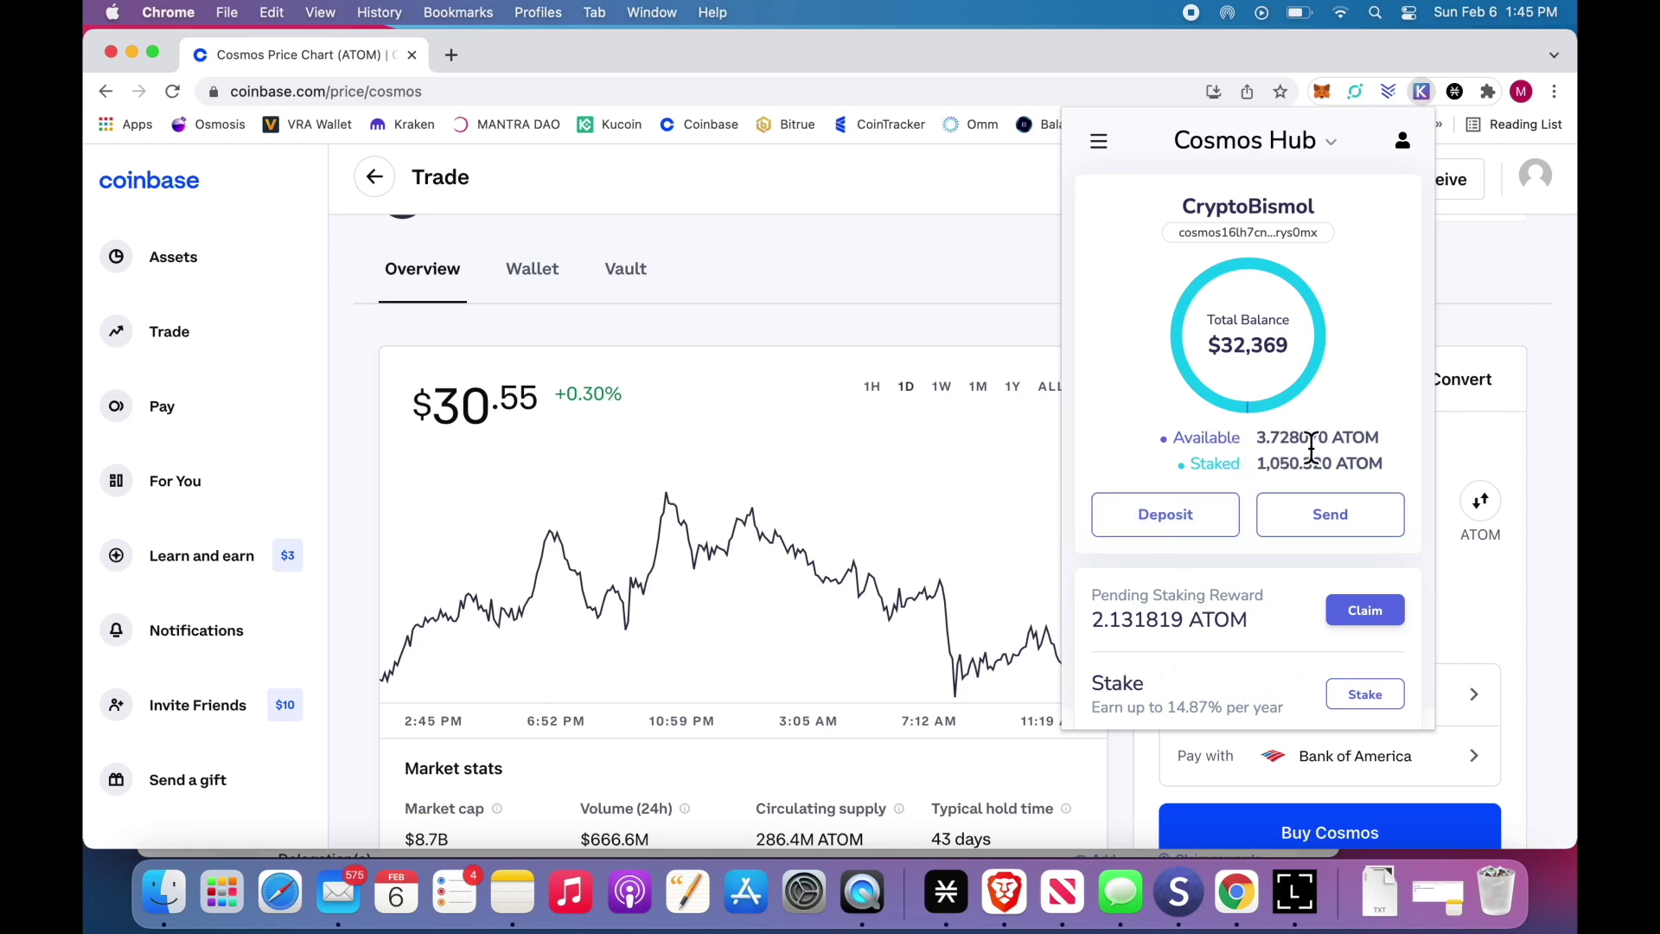
{"action": "left_click", "coordinate": [1364, 693]}
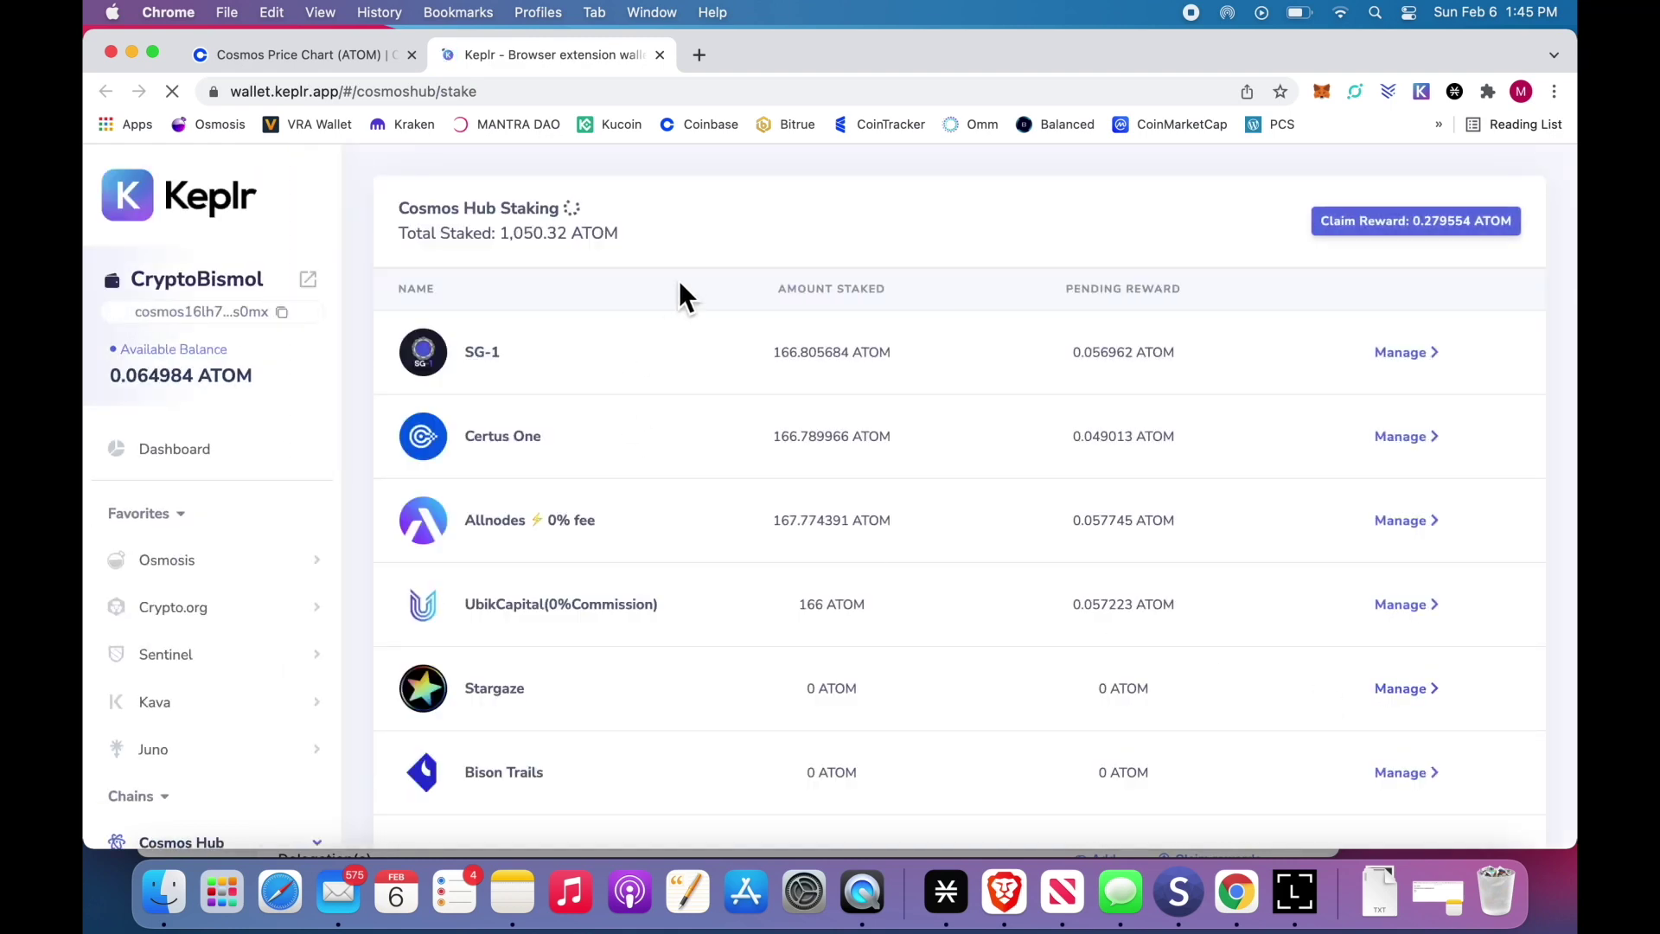
Scroll down the Keplr validator list and check the Atomic Wallet validator's details
{"action": "scroll", "coordinate": [982, 289], "scroll_direction": "down", "scroll_amount": 10}
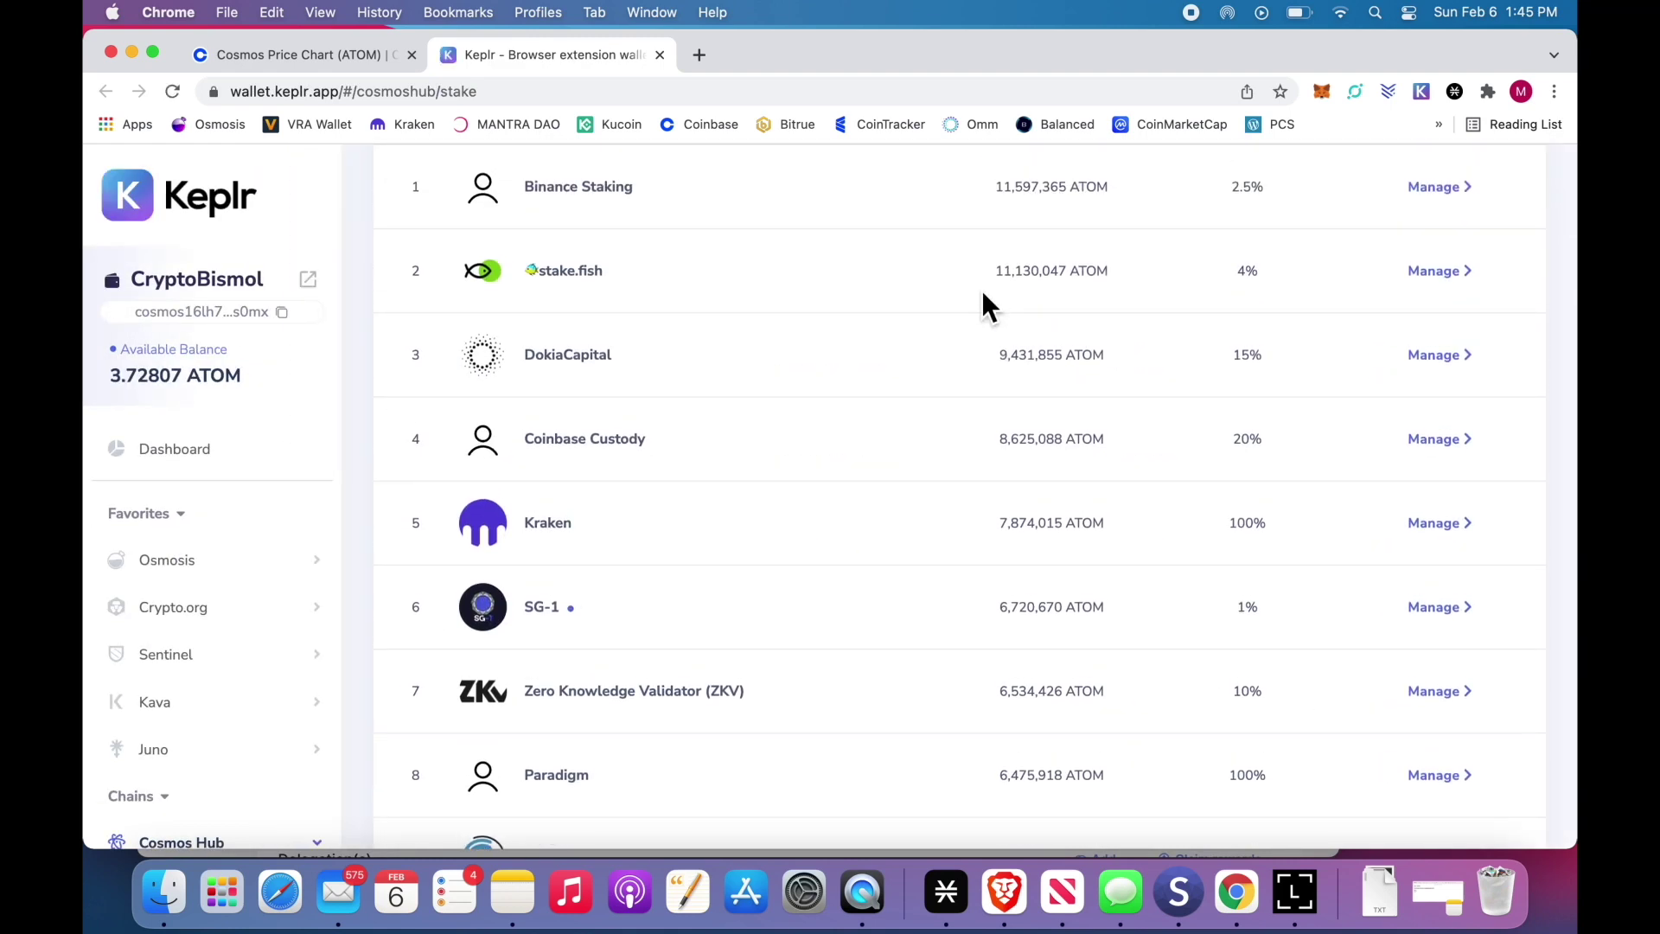
{"action": "scroll", "coordinate": [983, 296], "scroll_direction": "up", "scroll_amount": 3}
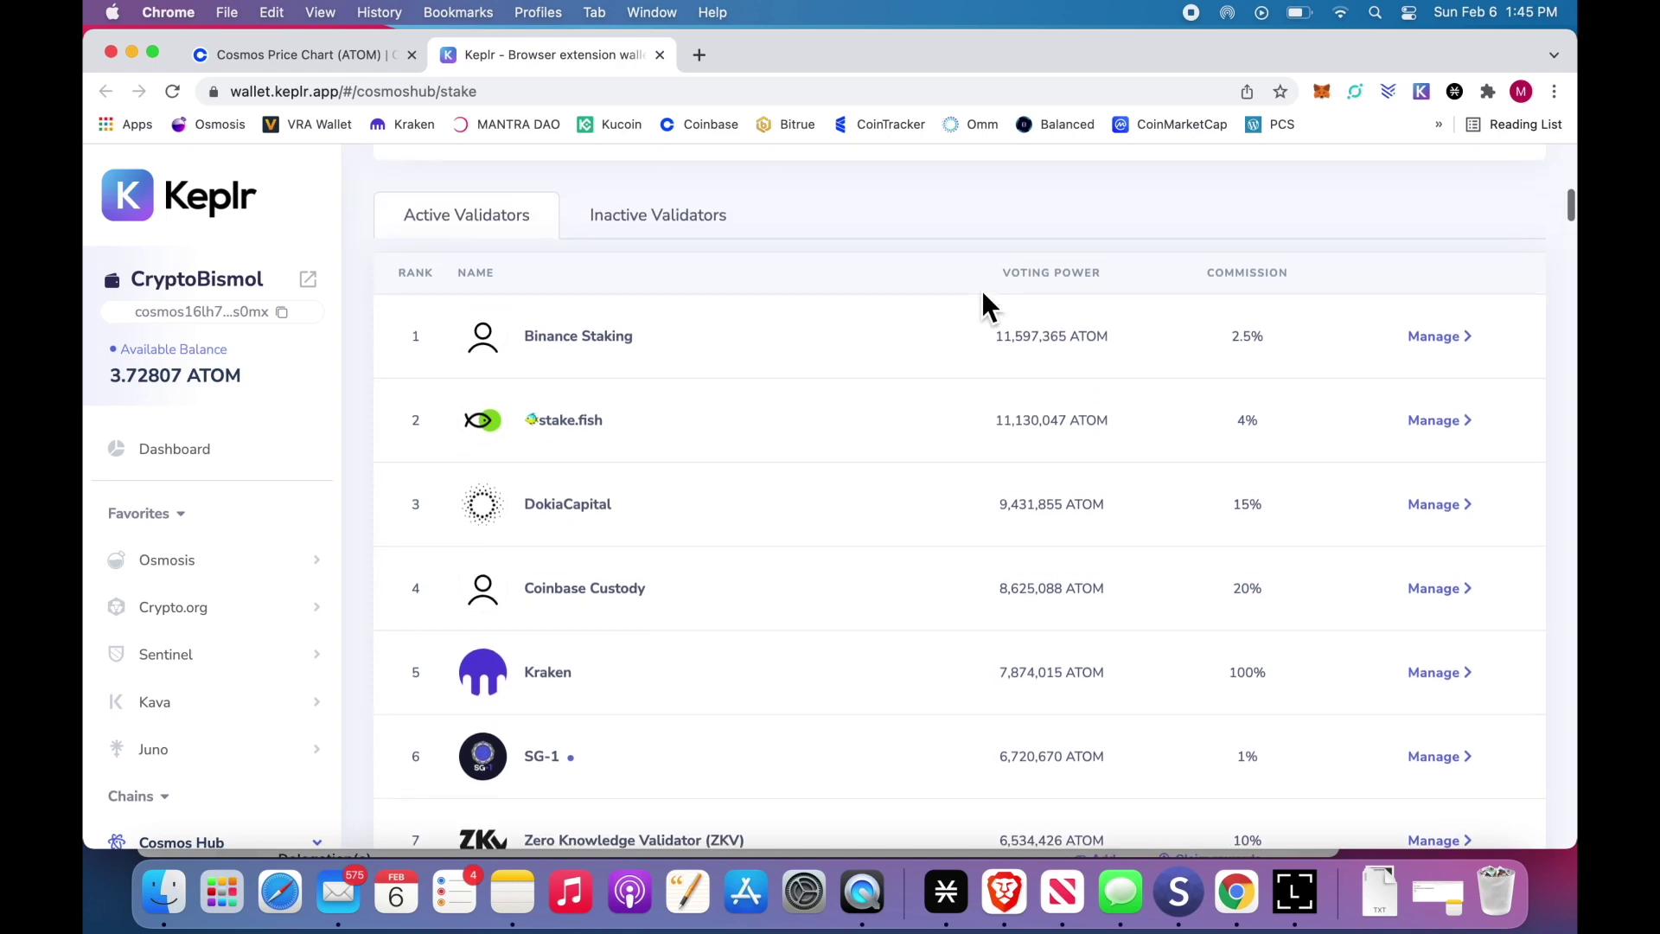
{"action": "scroll", "coordinate": [983, 294], "scroll_direction": "down", "scroll_amount": 1}
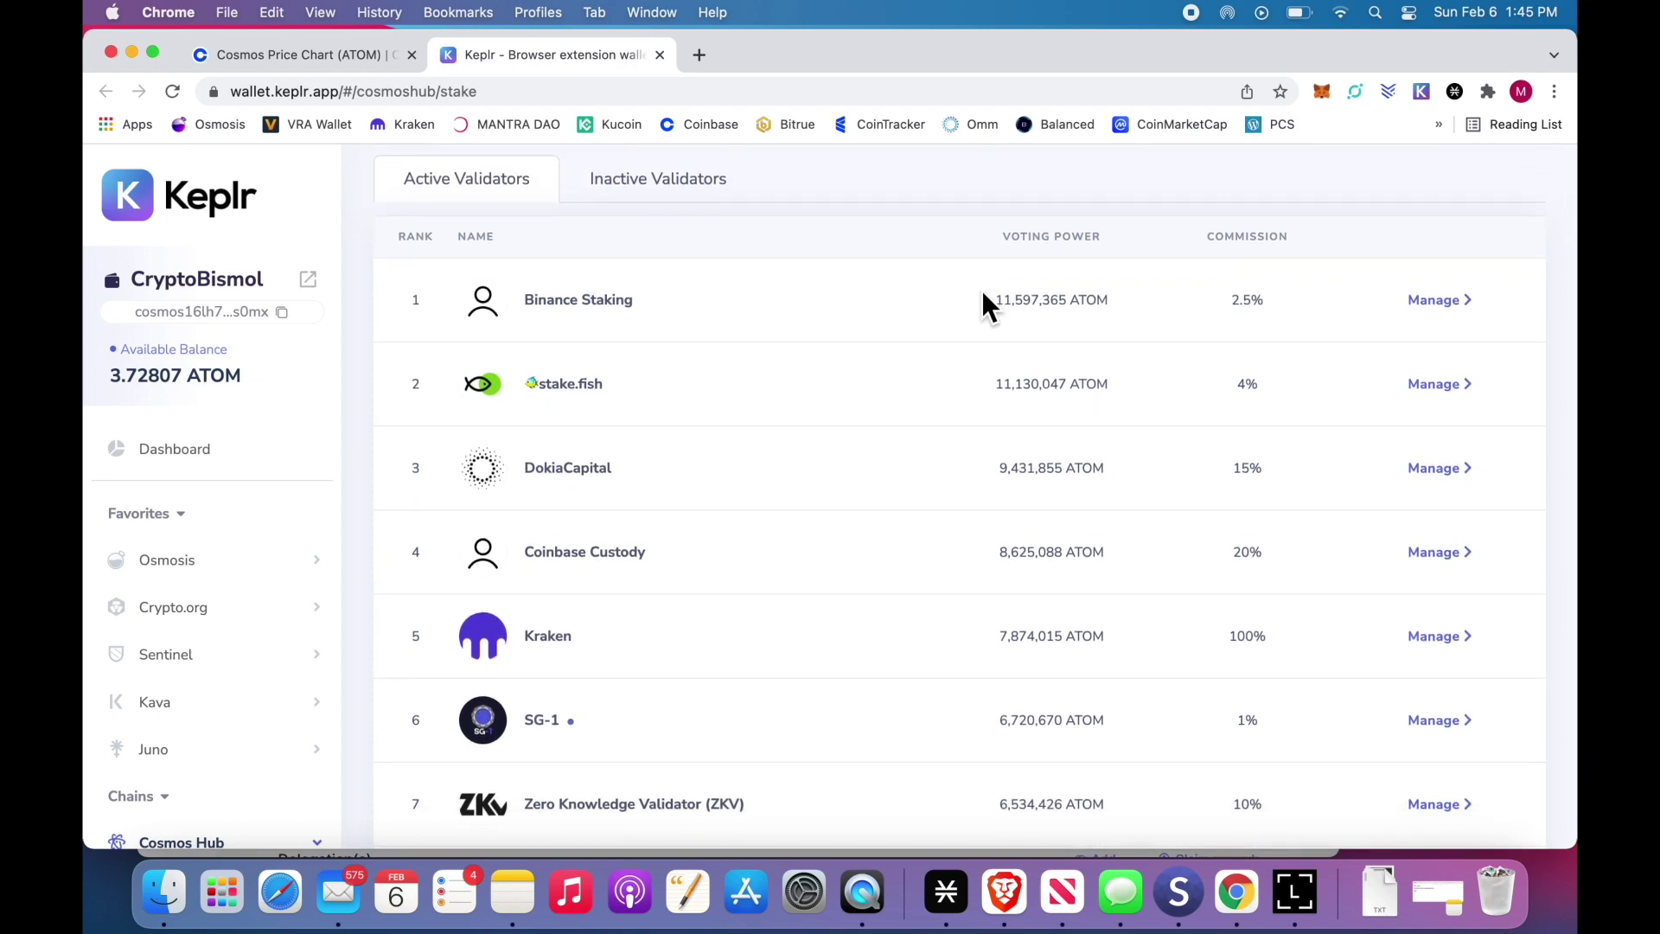
{"action": "scroll", "coordinate": [983, 296], "scroll_direction": "down", "scroll_amount": 15}
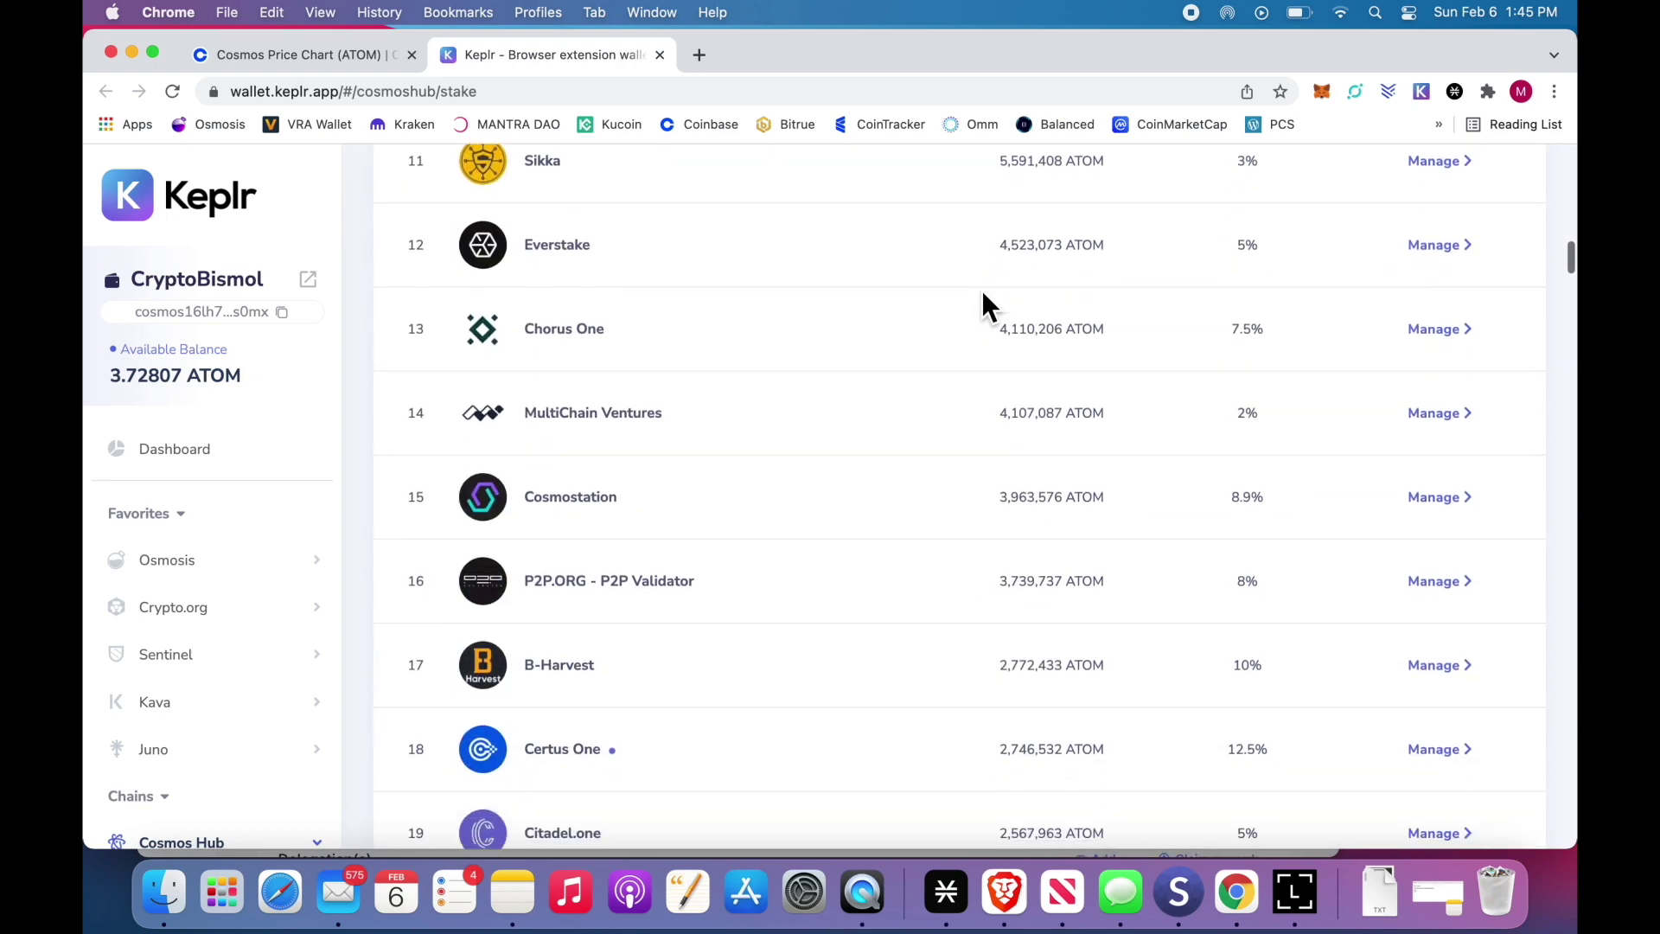
{"action": "scroll", "coordinate": [982, 303], "scroll_direction": "down", "scroll_amount": 18}
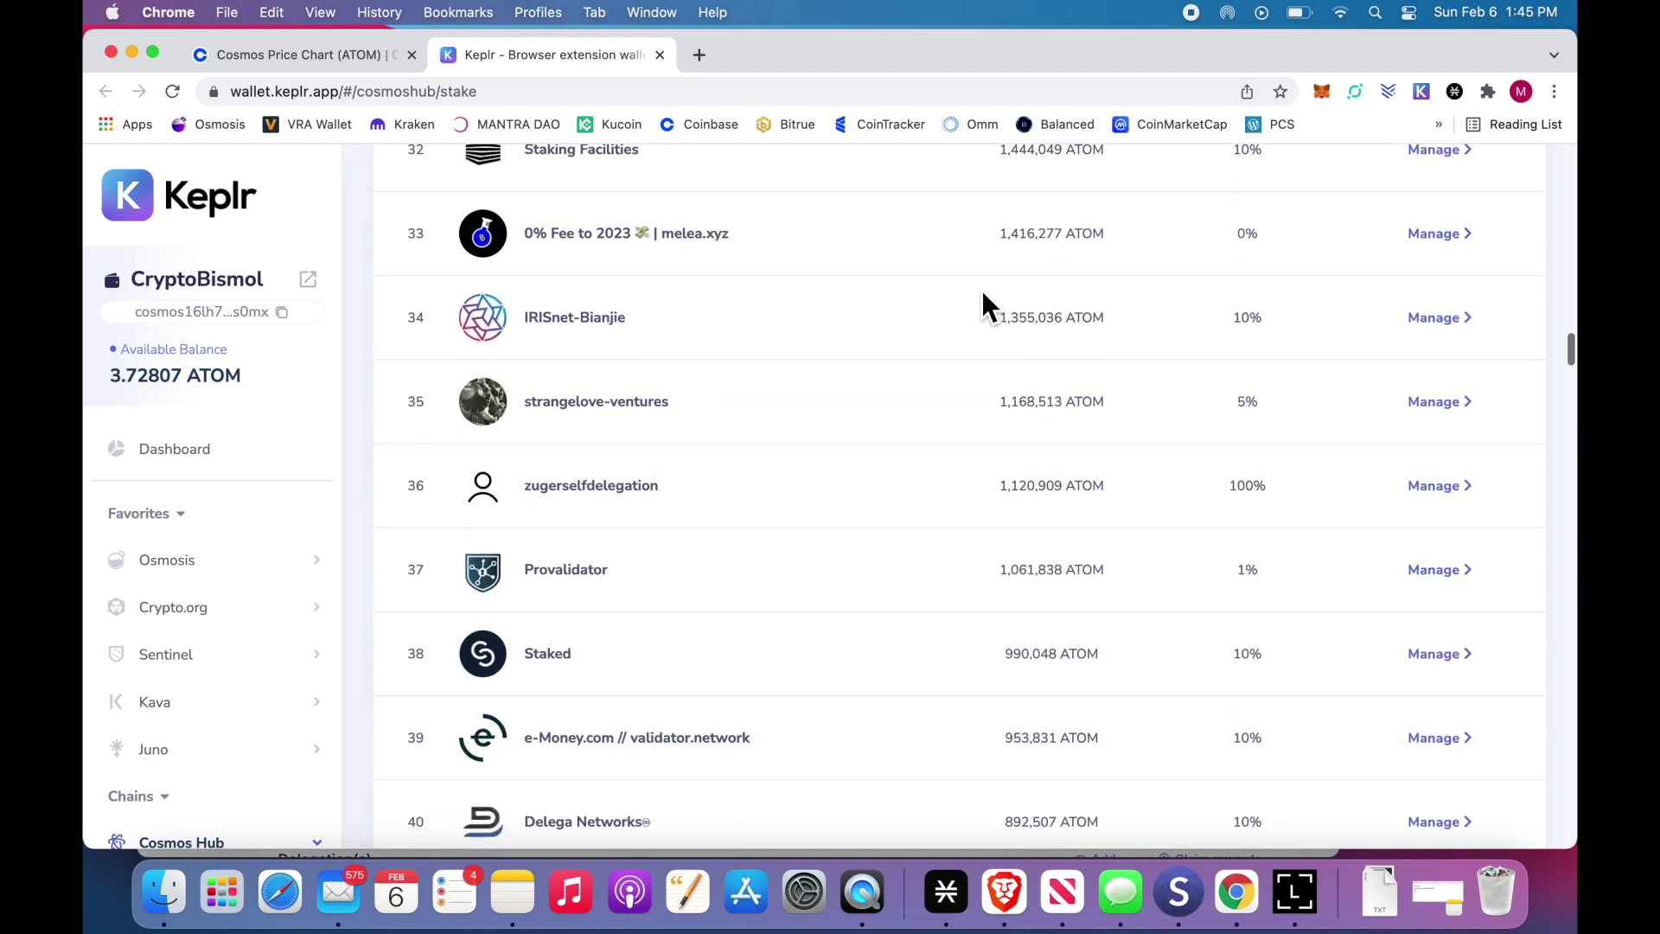
{"action": "scroll", "coordinate": [982, 295], "scroll_direction": "down", "scroll_amount": 6}
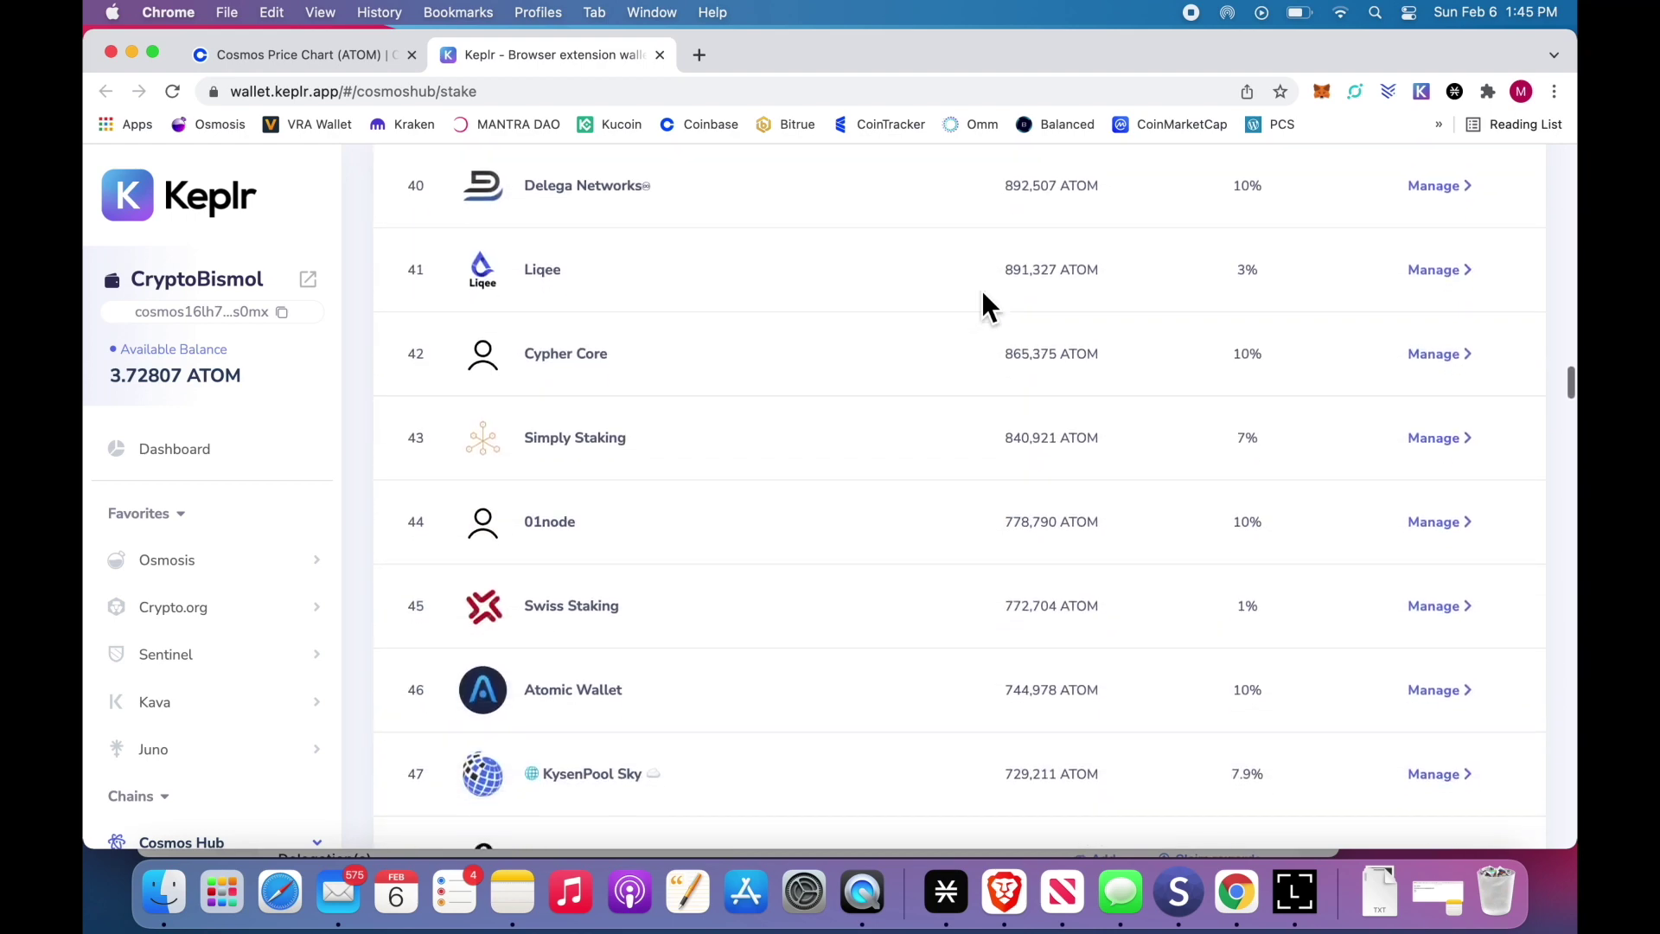
{"action": "scroll", "coordinate": [982, 304], "scroll_direction": "down", "scroll_amount": 1}
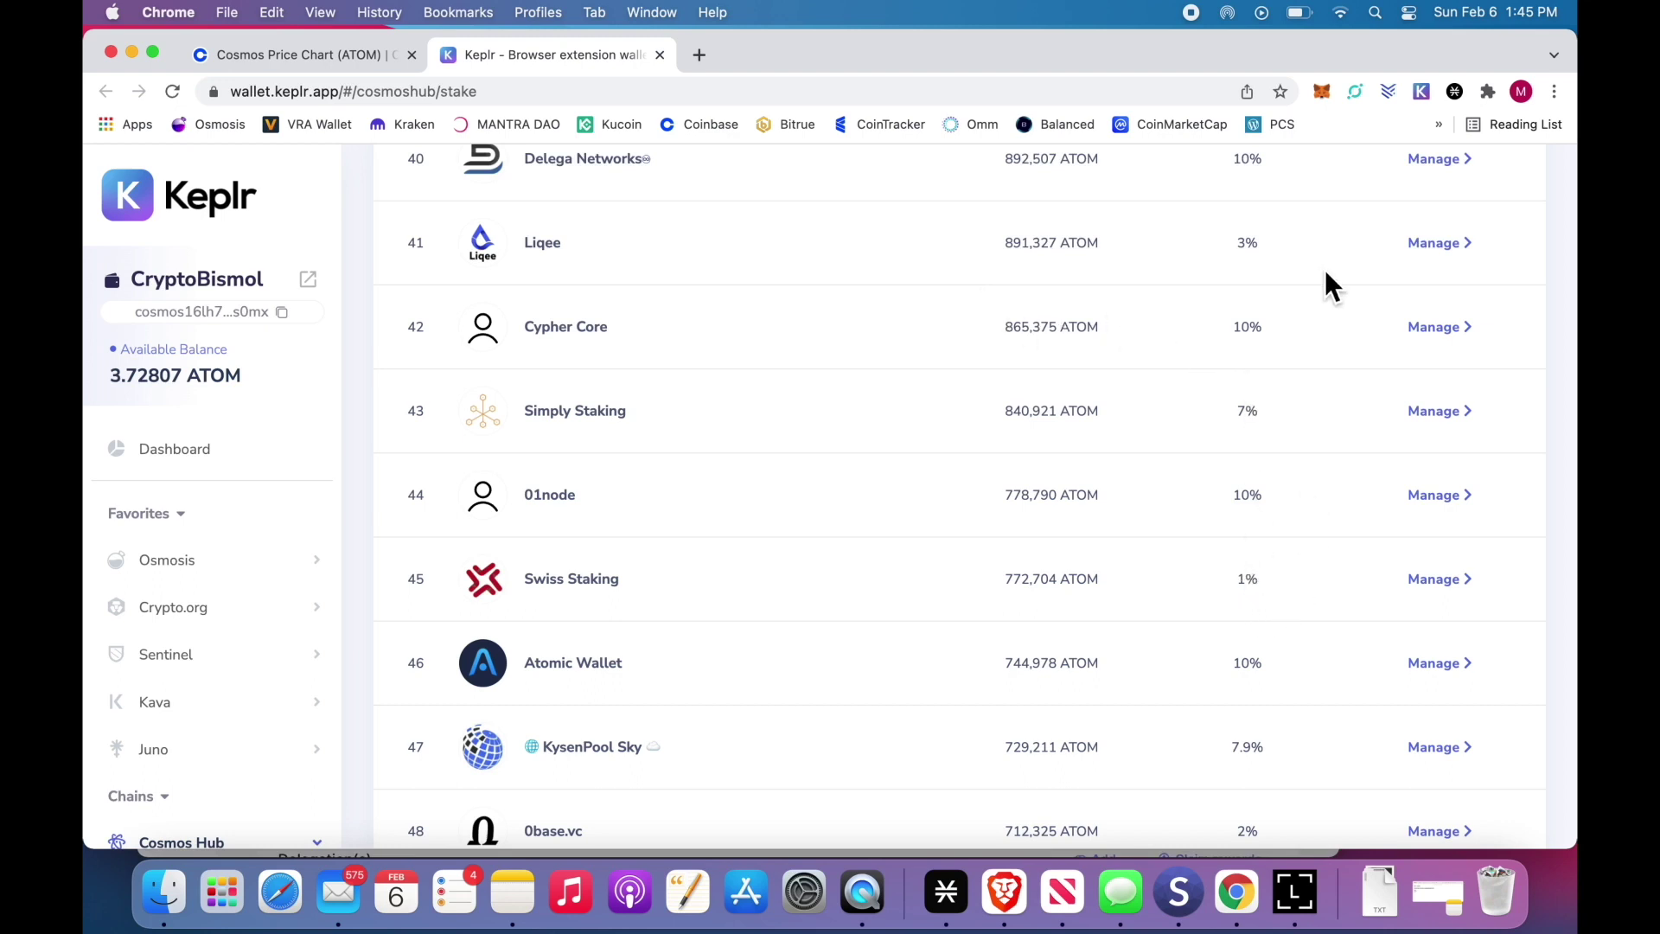
{"action": "scroll", "coordinate": [583, 327], "scroll_direction": "down", "scroll_amount": 3}
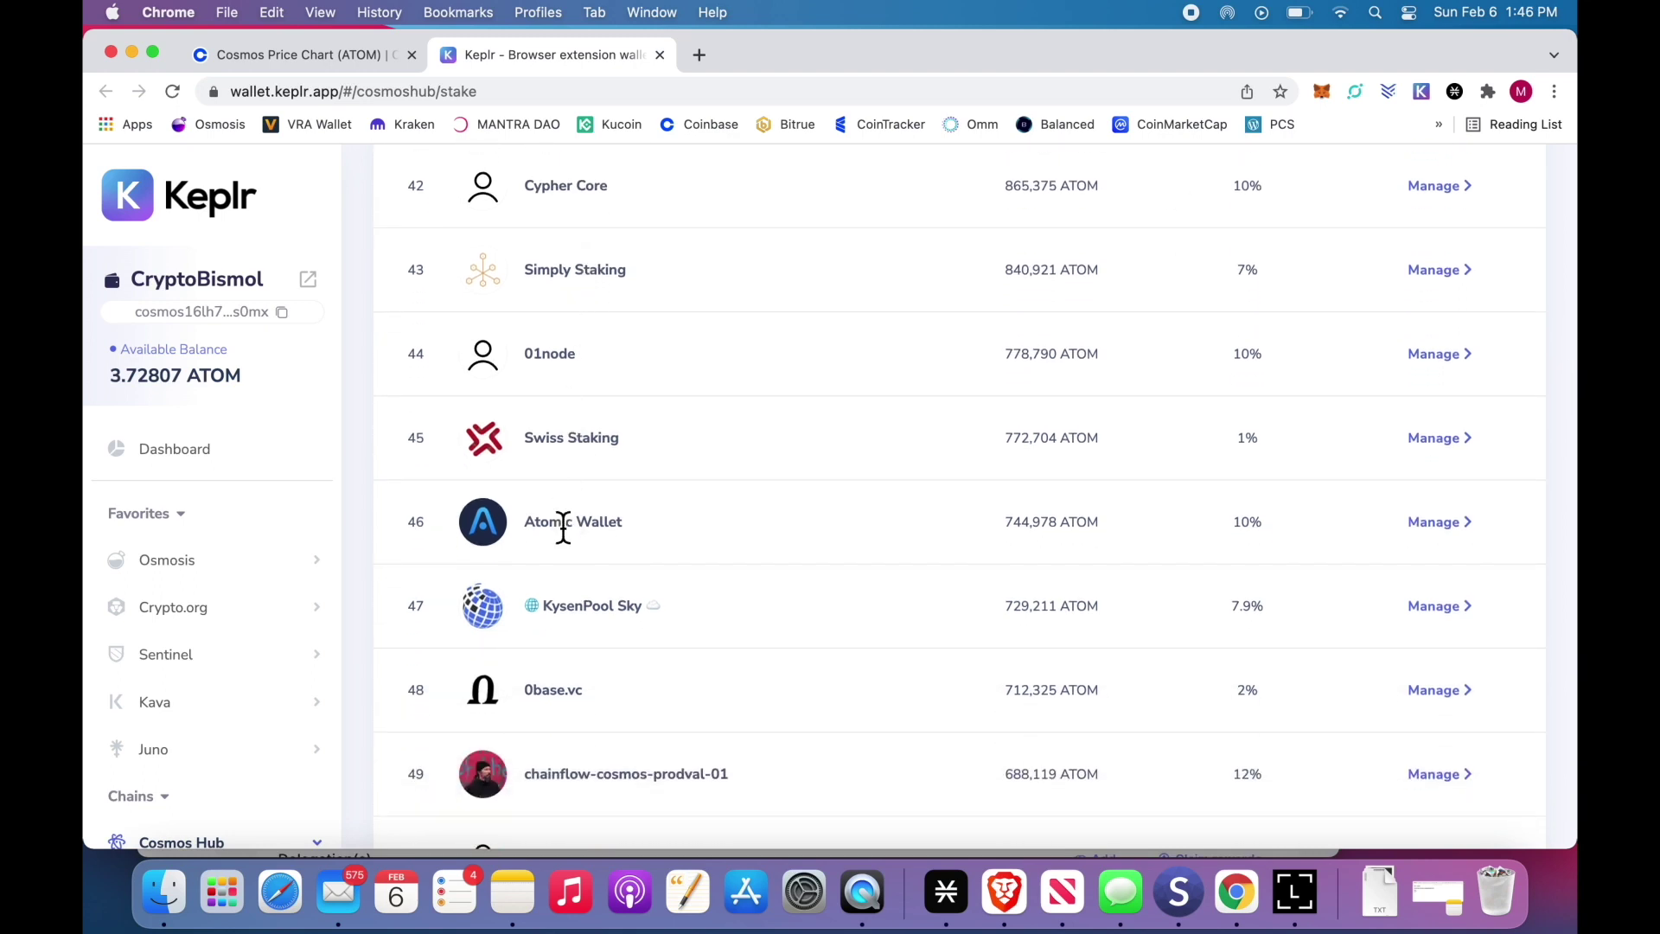
{"action": "left_click", "coordinate": [1439, 529]}
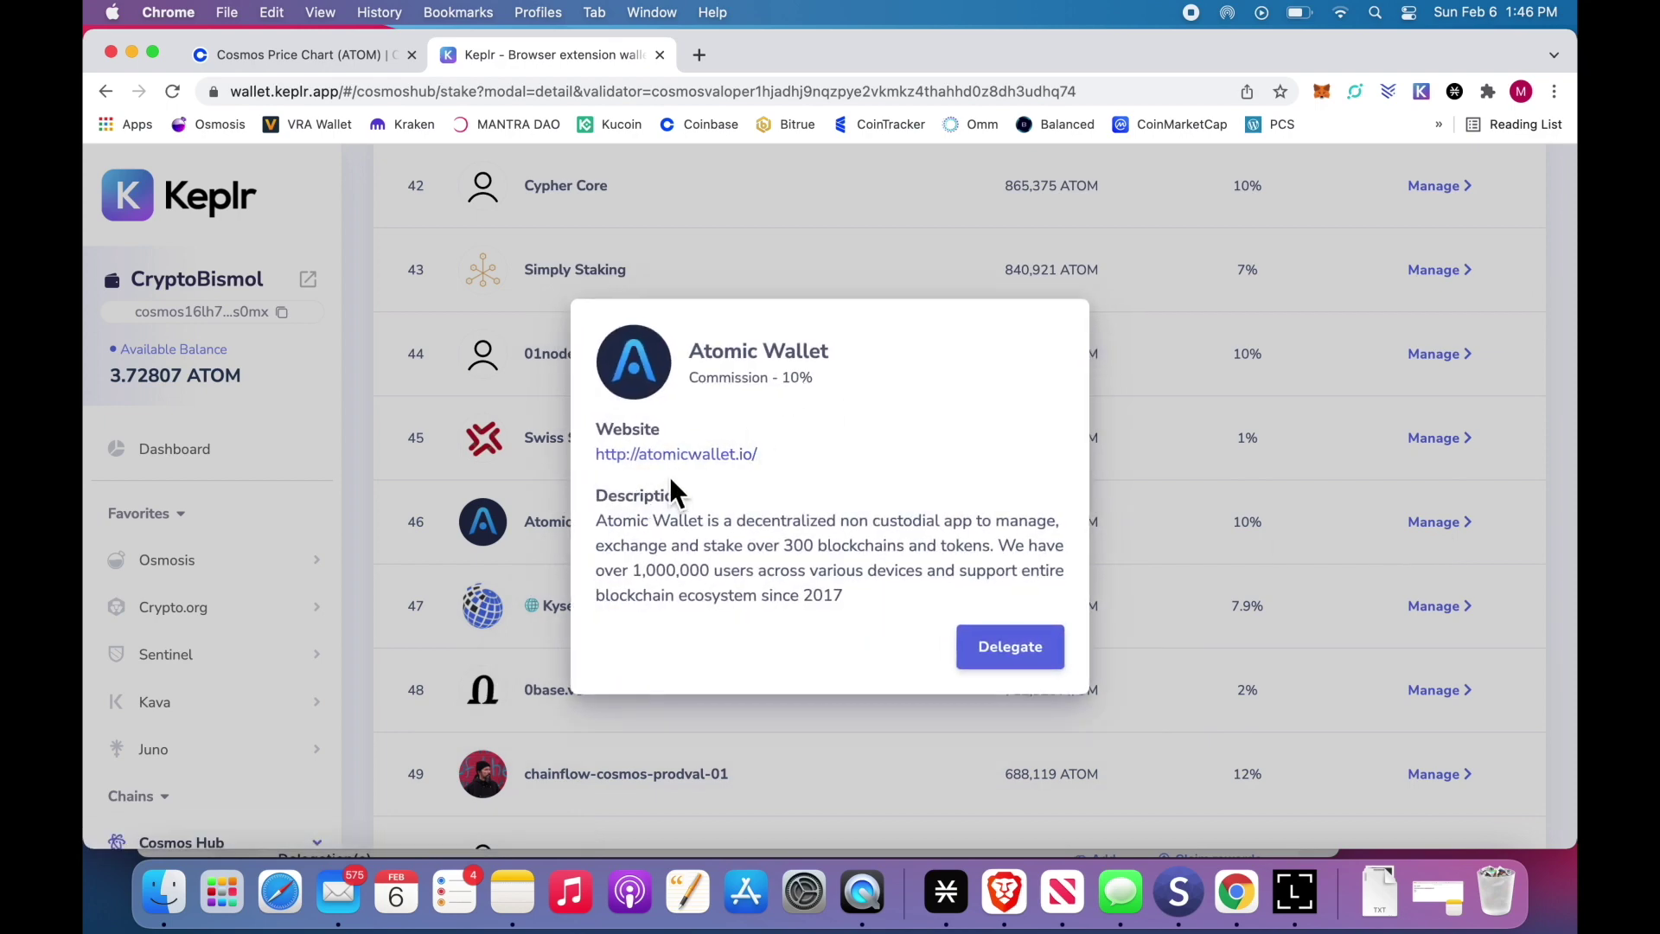
{"action": "left_click", "coordinate": [1126, 402]}
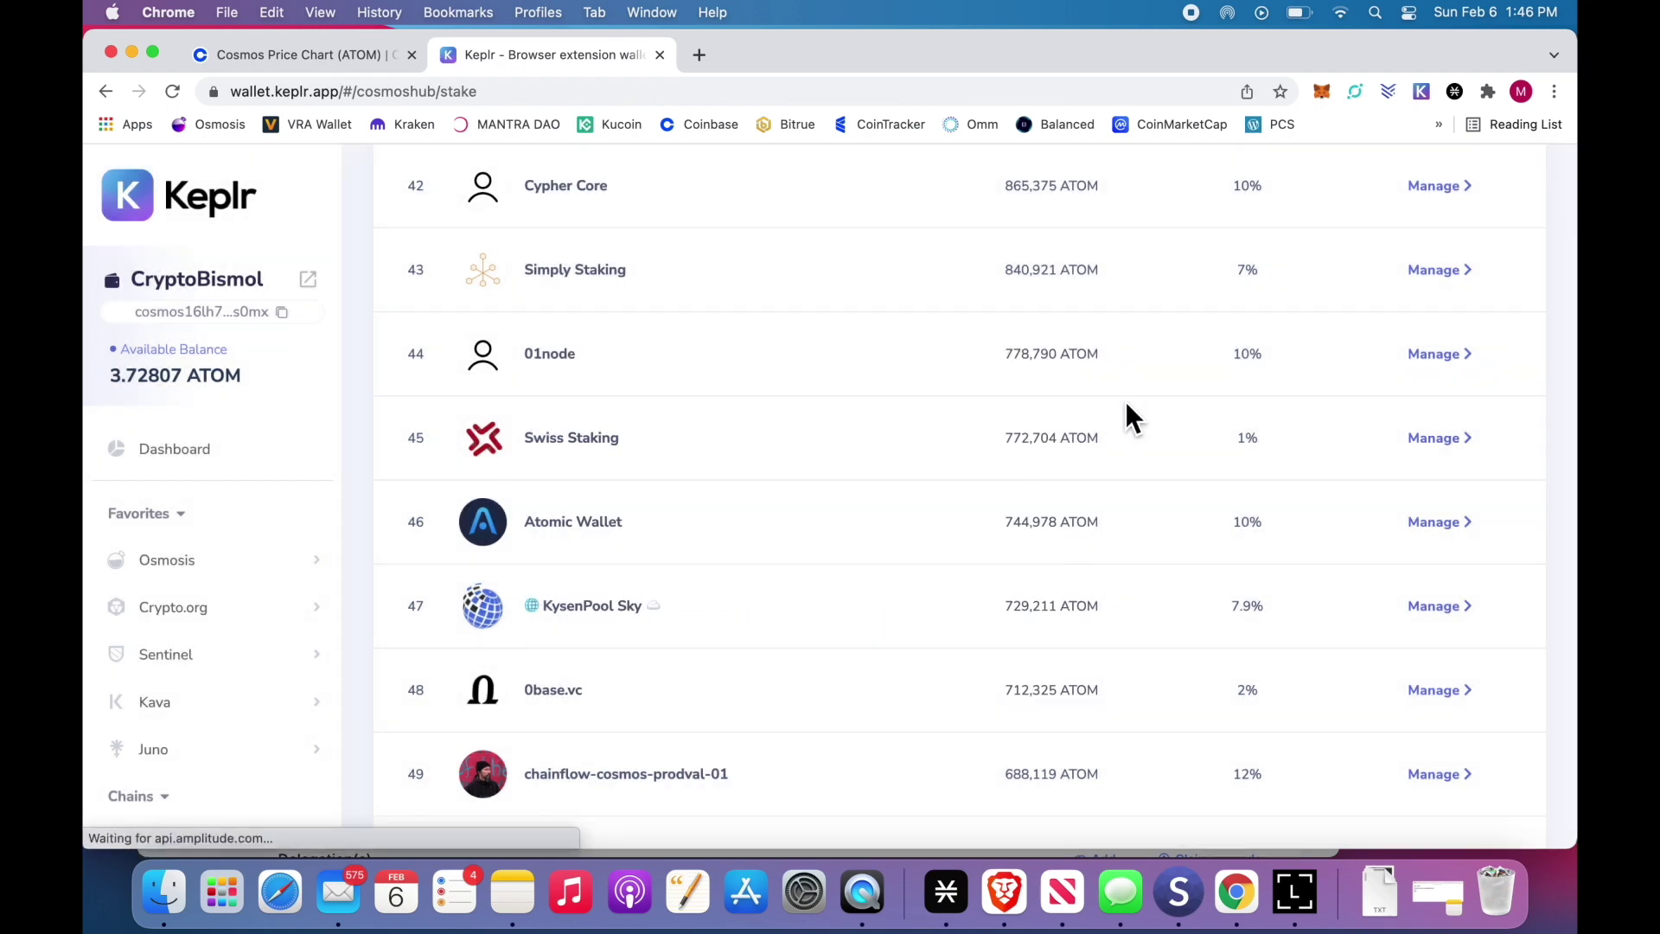
Open chainflow-cosmos-prodval-01's details and visit its chainflow.io/cosmos website
{"action": "scroll", "coordinate": [890, 444], "scroll_direction": "down", "scroll_amount": 3}
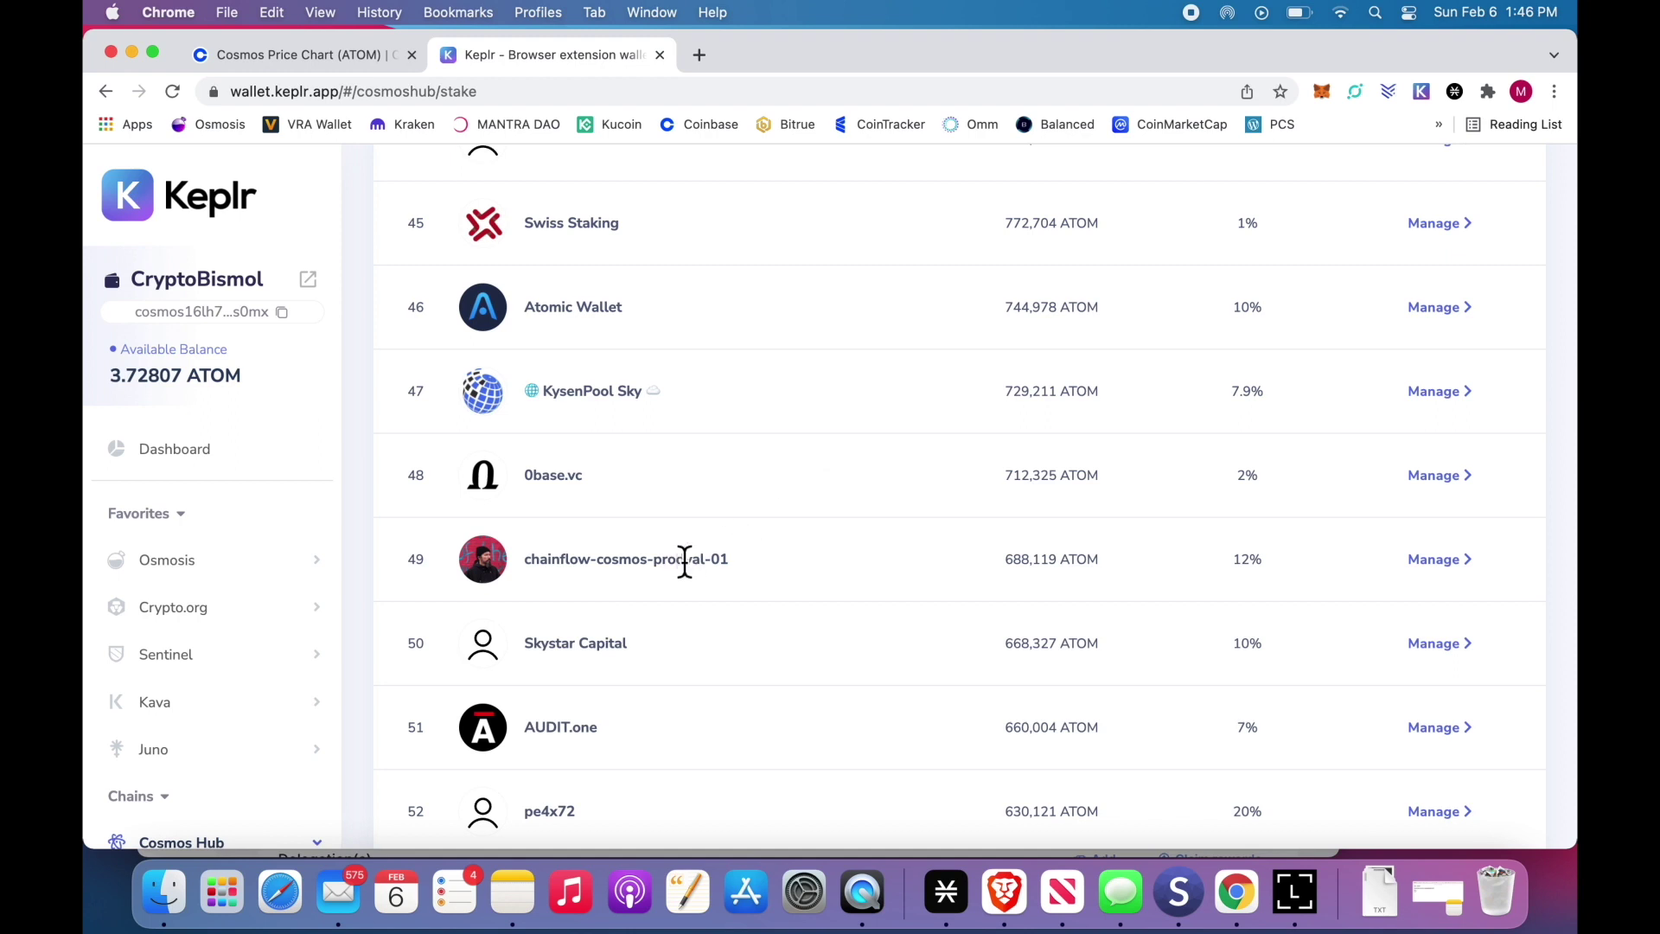
{"action": "left_click", "coordinate": [1435, 560]}
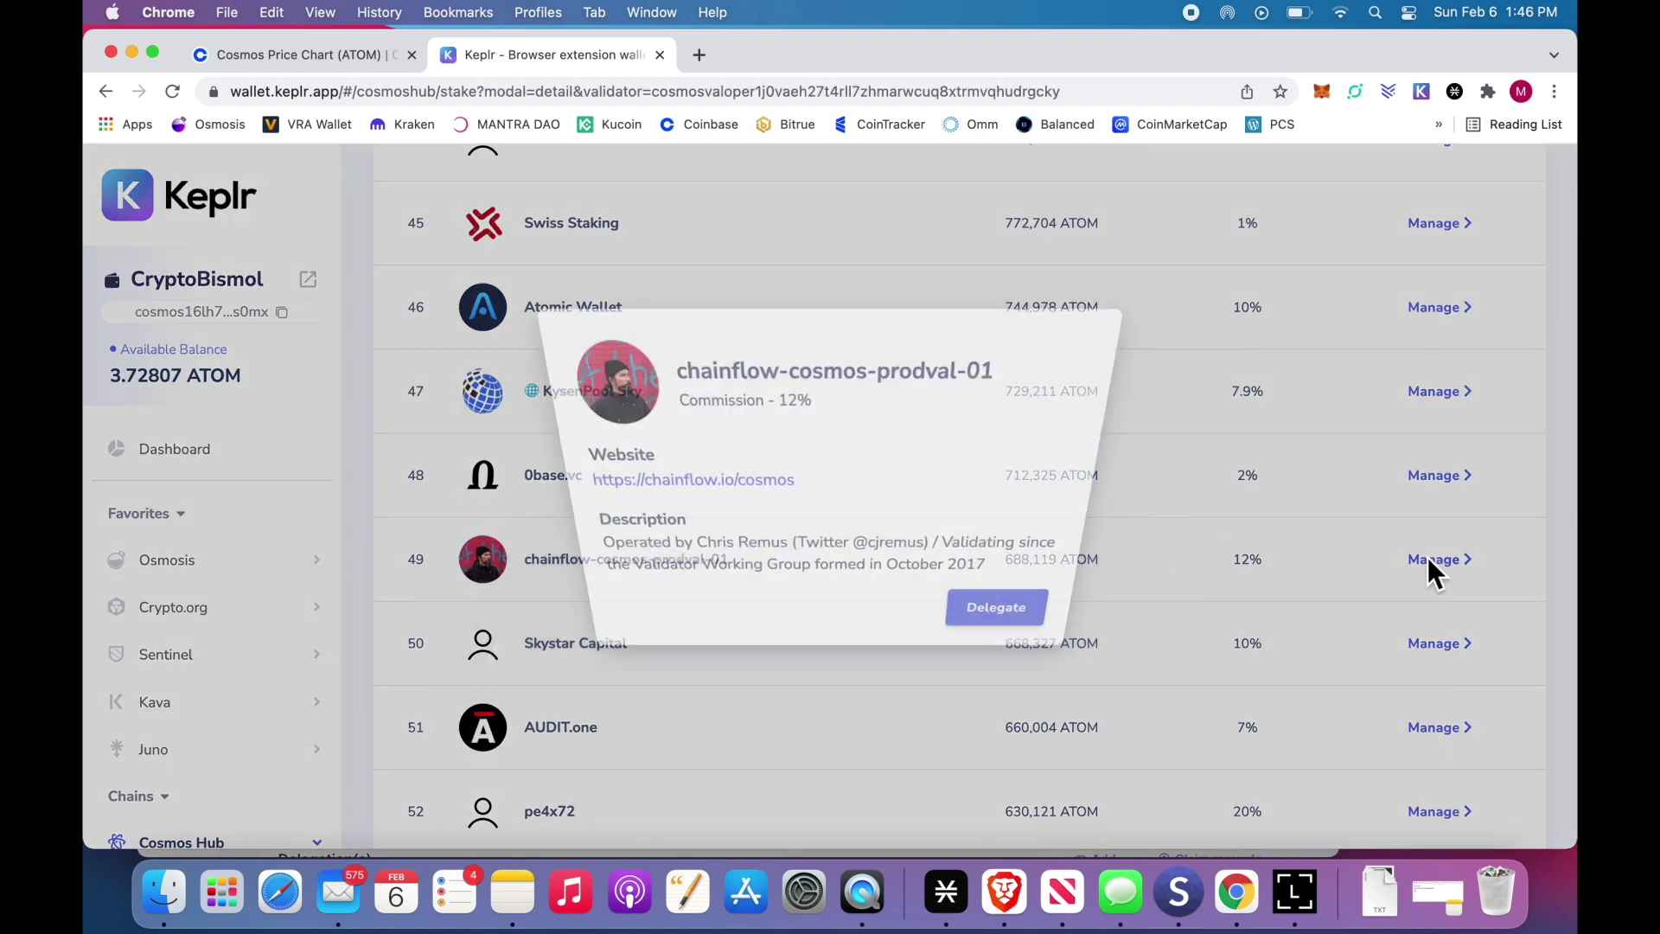
{"action": "left_click", "coordinate": [732, 478]}
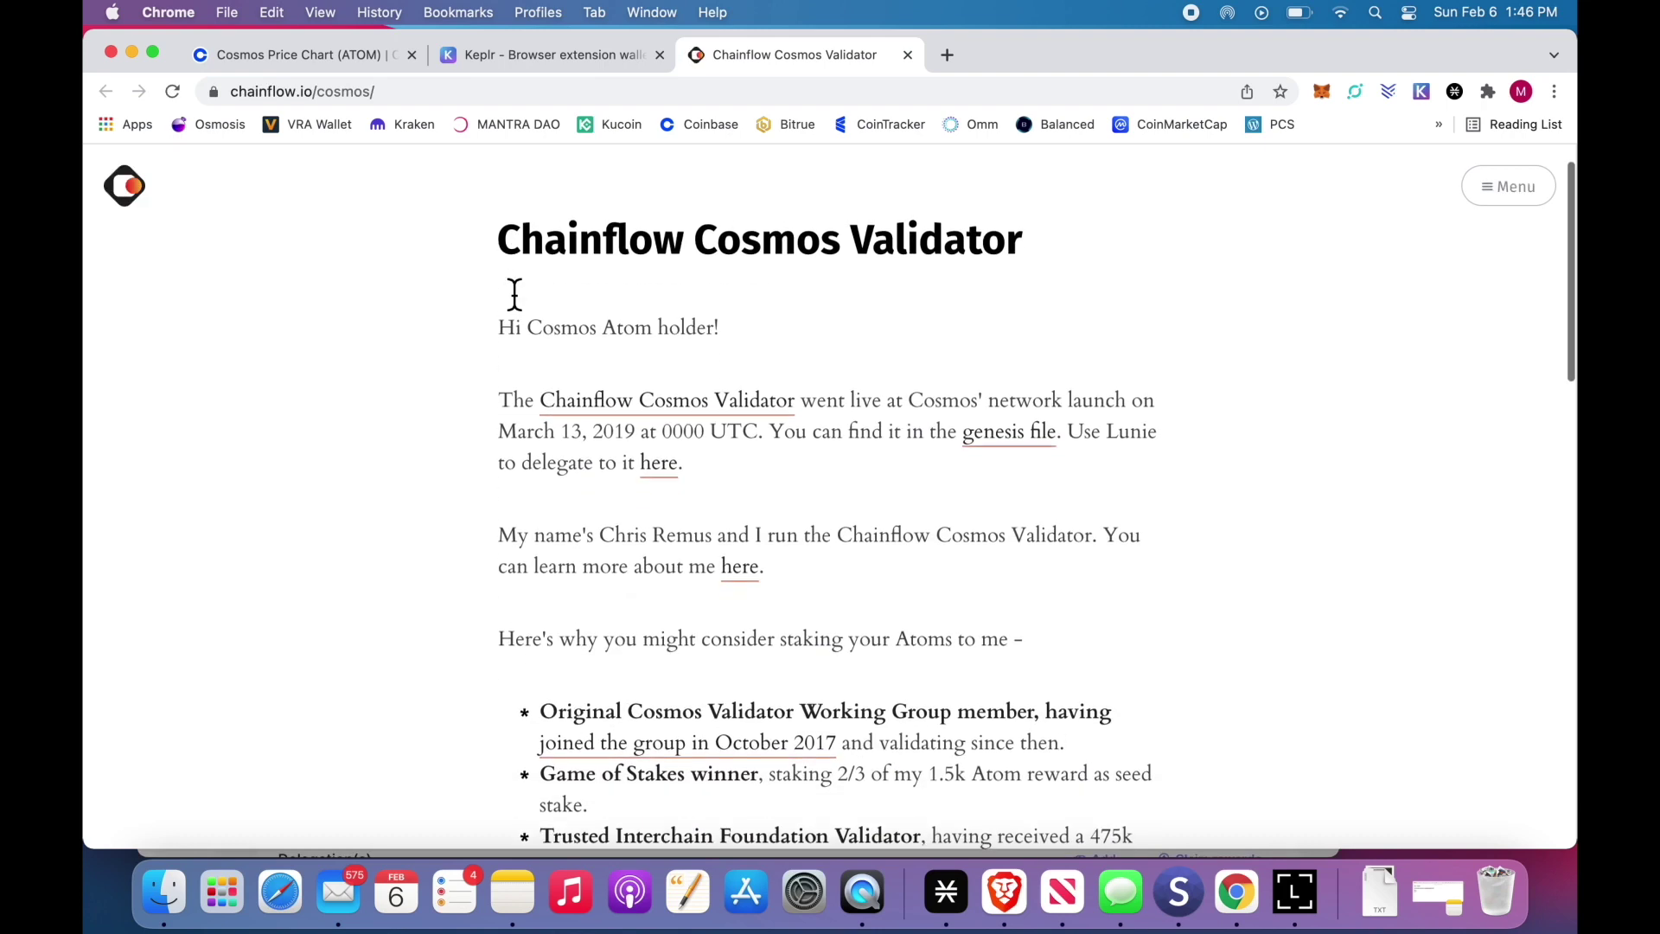
Scroll through the Chainflow Cosmos Validator page, then close its tab to return to Keplr
{"action": "scroll", "coordinate": [515, 294], "scroll_direction": "down", "scroll_amount": 5}
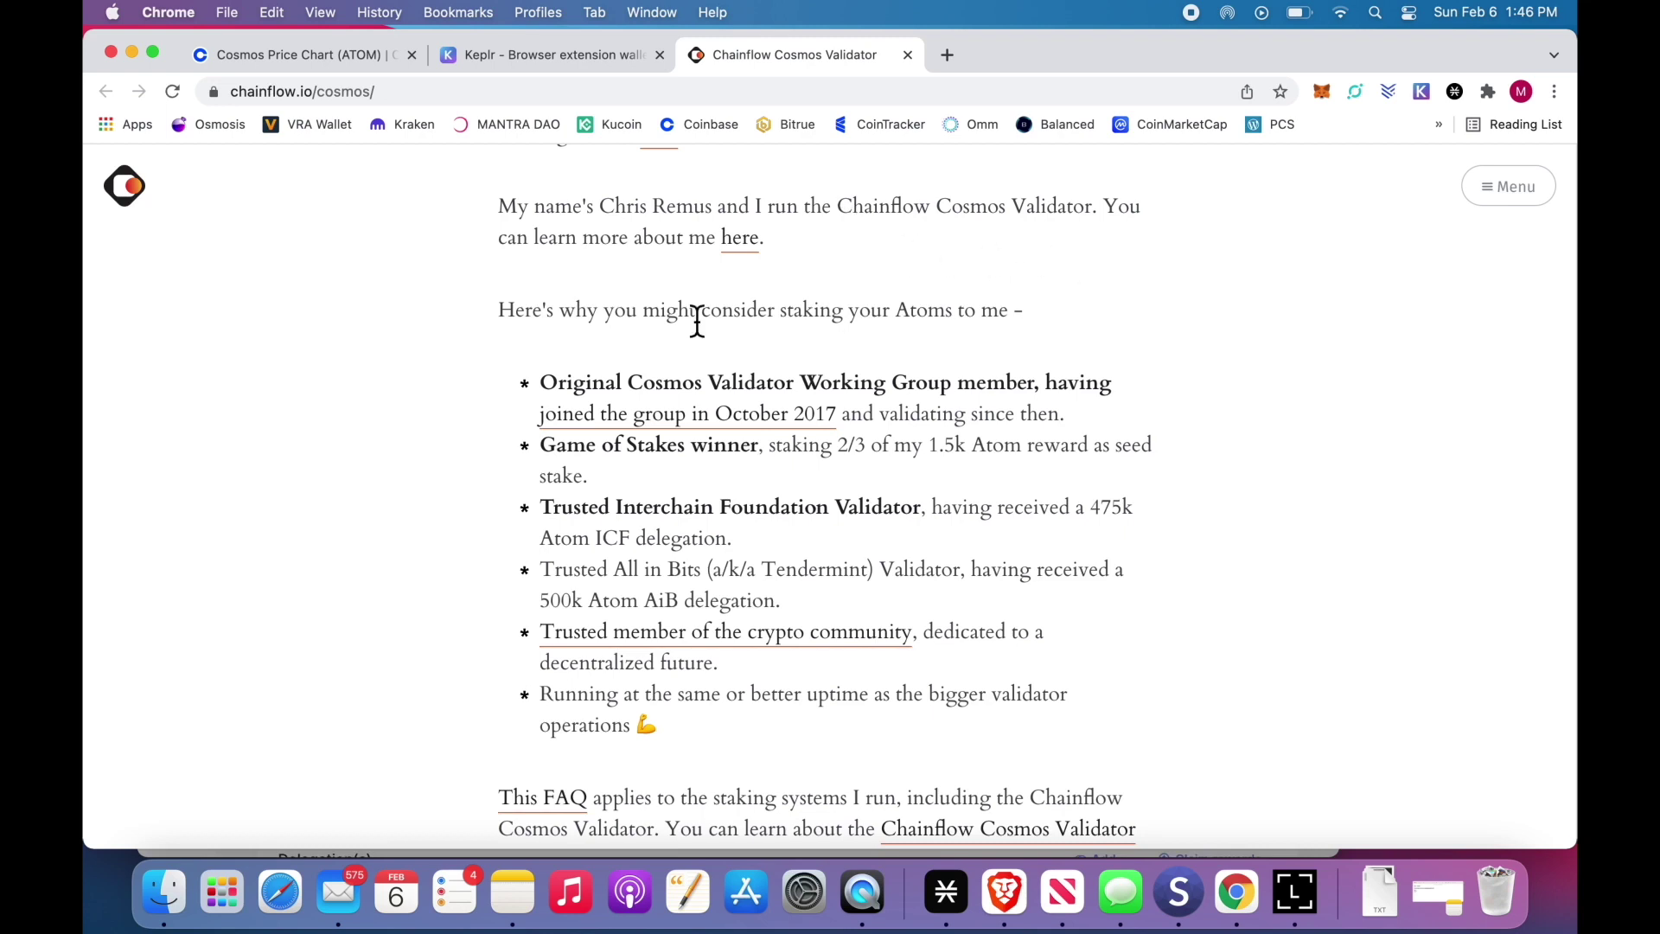
{"action": "left_click", "coordinate": [908, 54]}
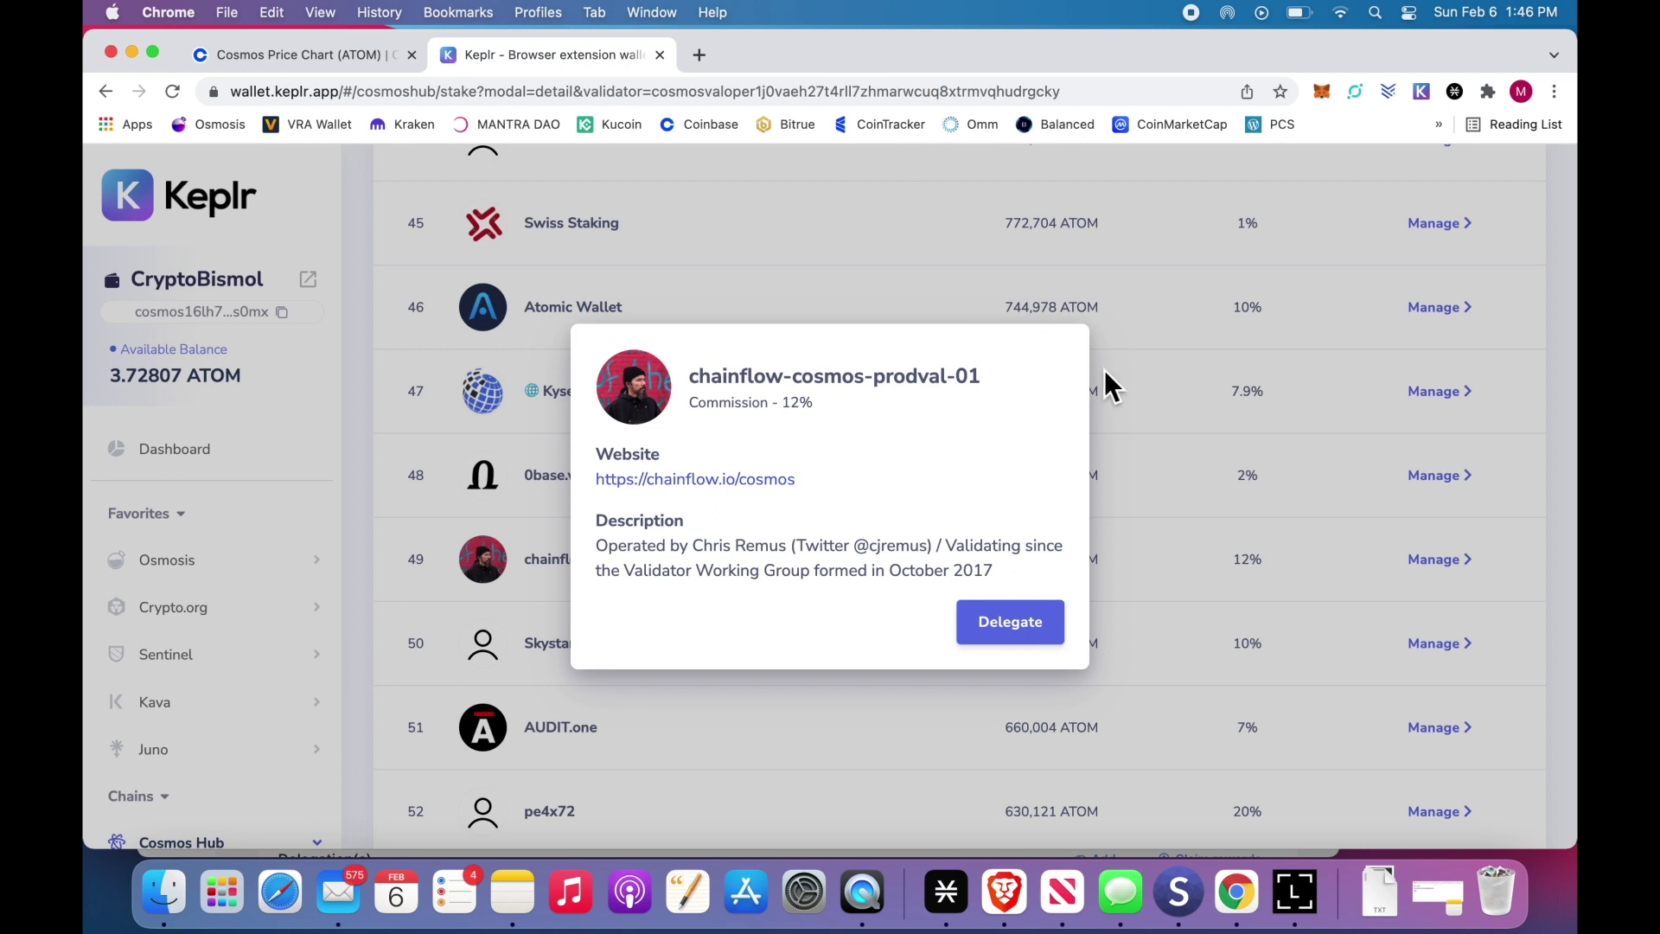
Close chainflow's details, then submit a 1 ATOM delegation to Swiss Staking
{"action": "left_click", "coordinate": [1156, 390]}
{"action": "scroll", "coordinate": [1157, 391], "scroll_direction": "up", "scroll_amount": 4}
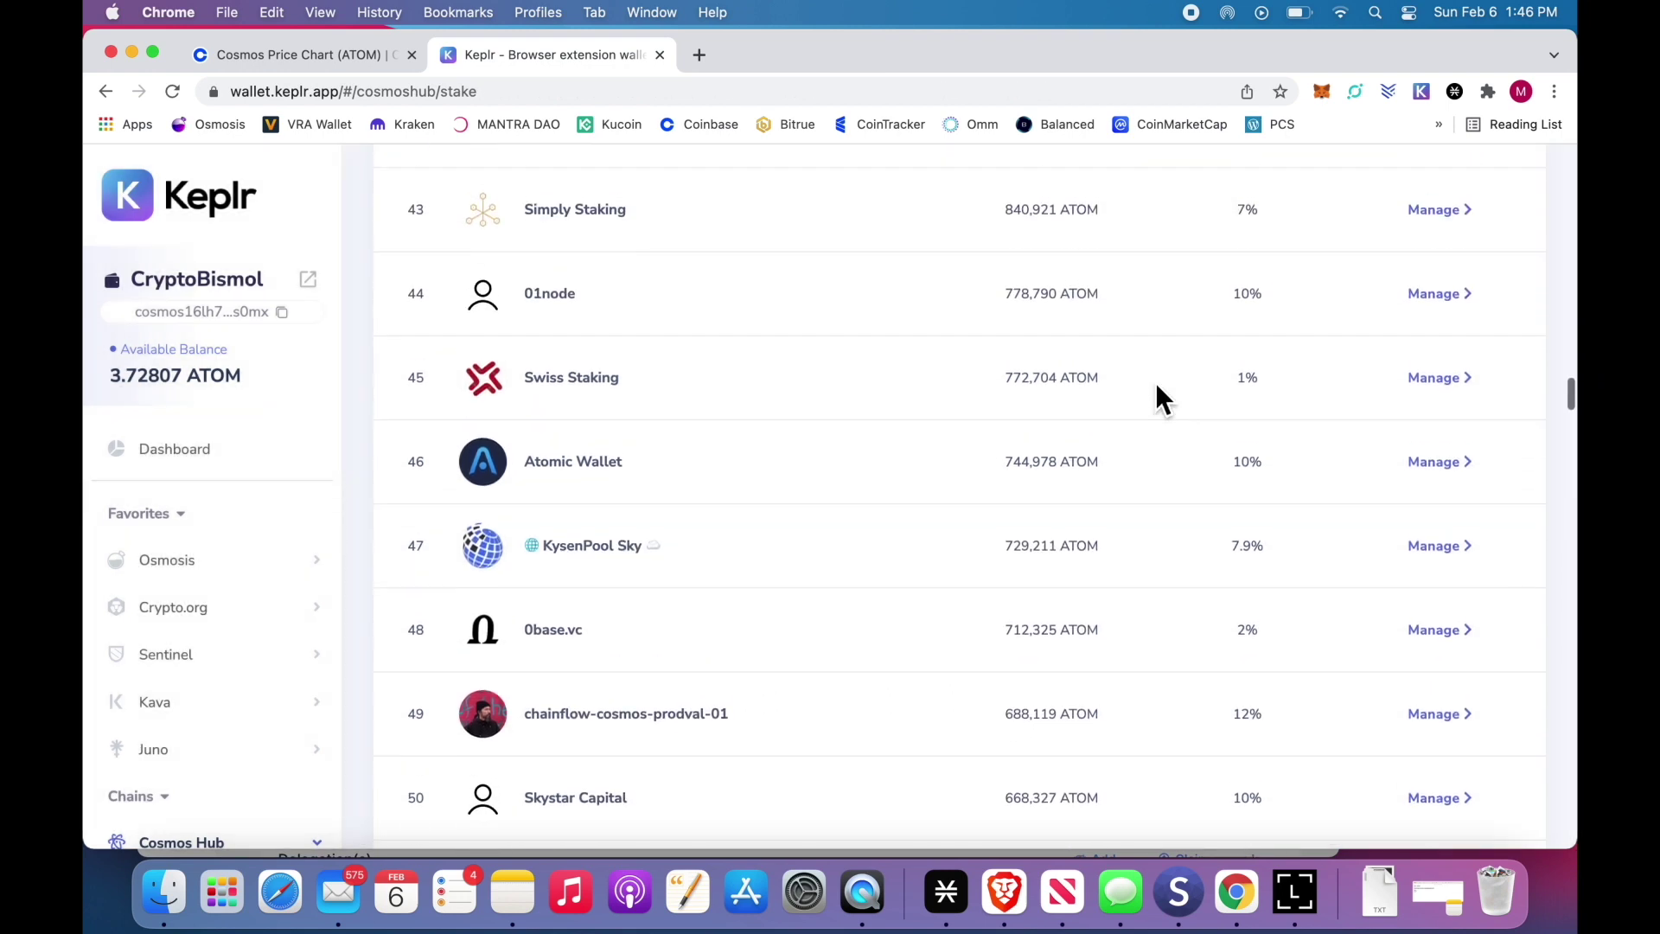
{"action": "scroll", "coordinate": [1155, 385], "scroll_direction": "down", "scroll_amount": 1}
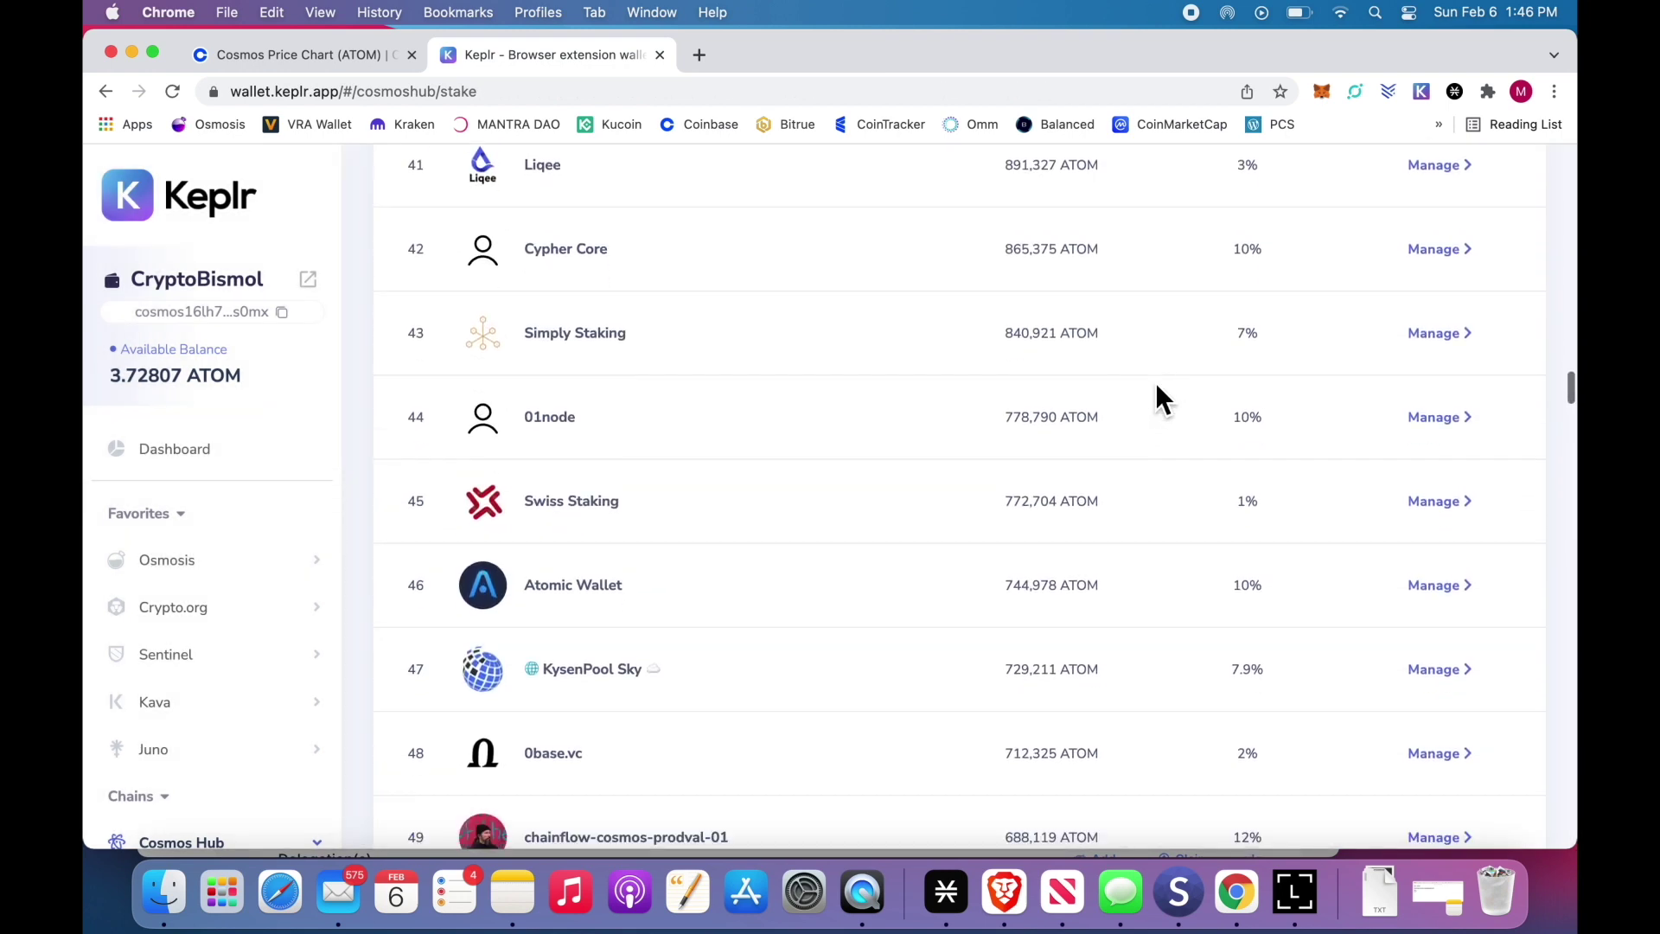
{"action": "left_click", "coordinate": [1453, 510]}
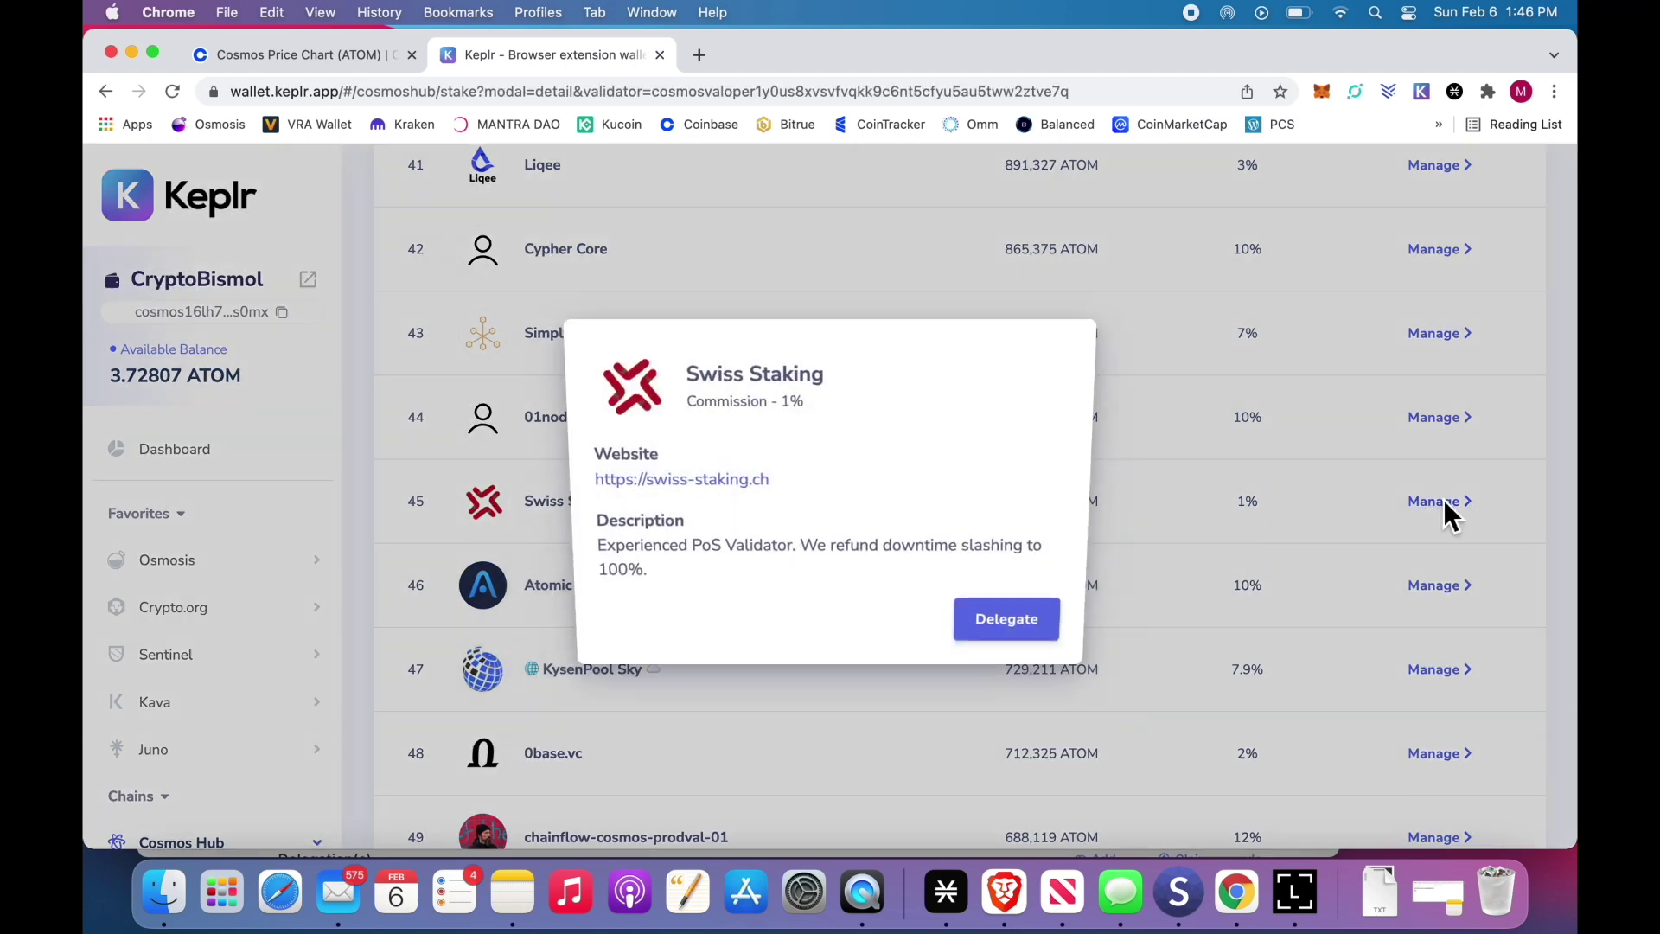
{"action": "left_click", "coordinate": [1020, 622]}
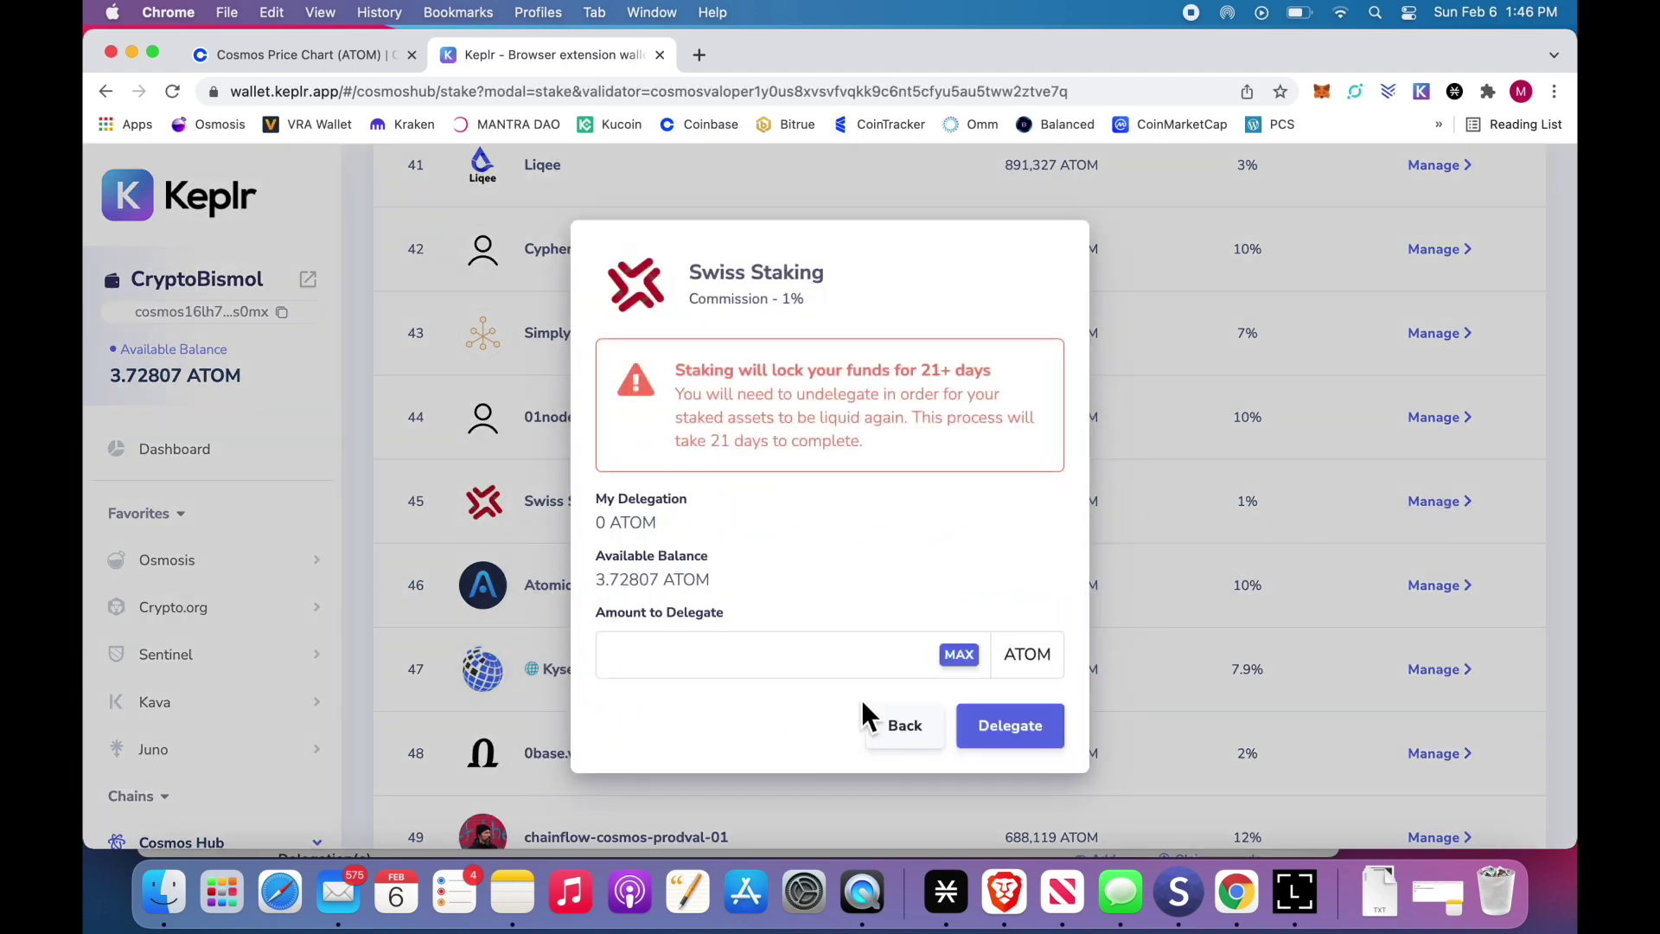
{"action": "left_click", "coordinate": [767, 659]}
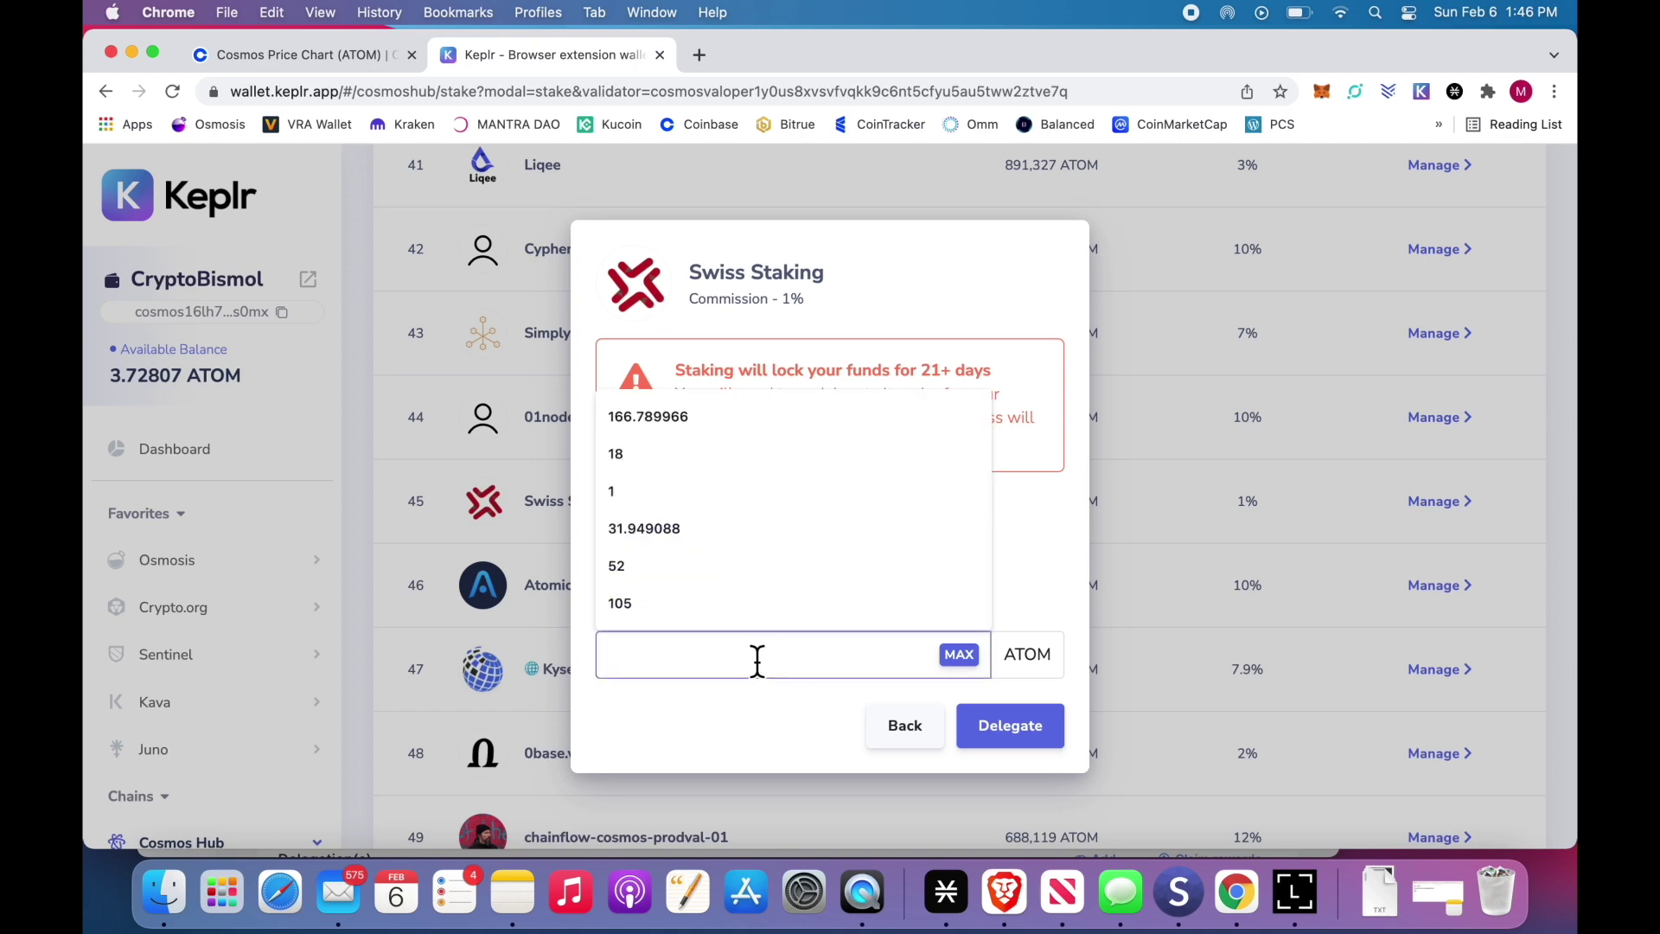
{"action": "type", "text": "1"}
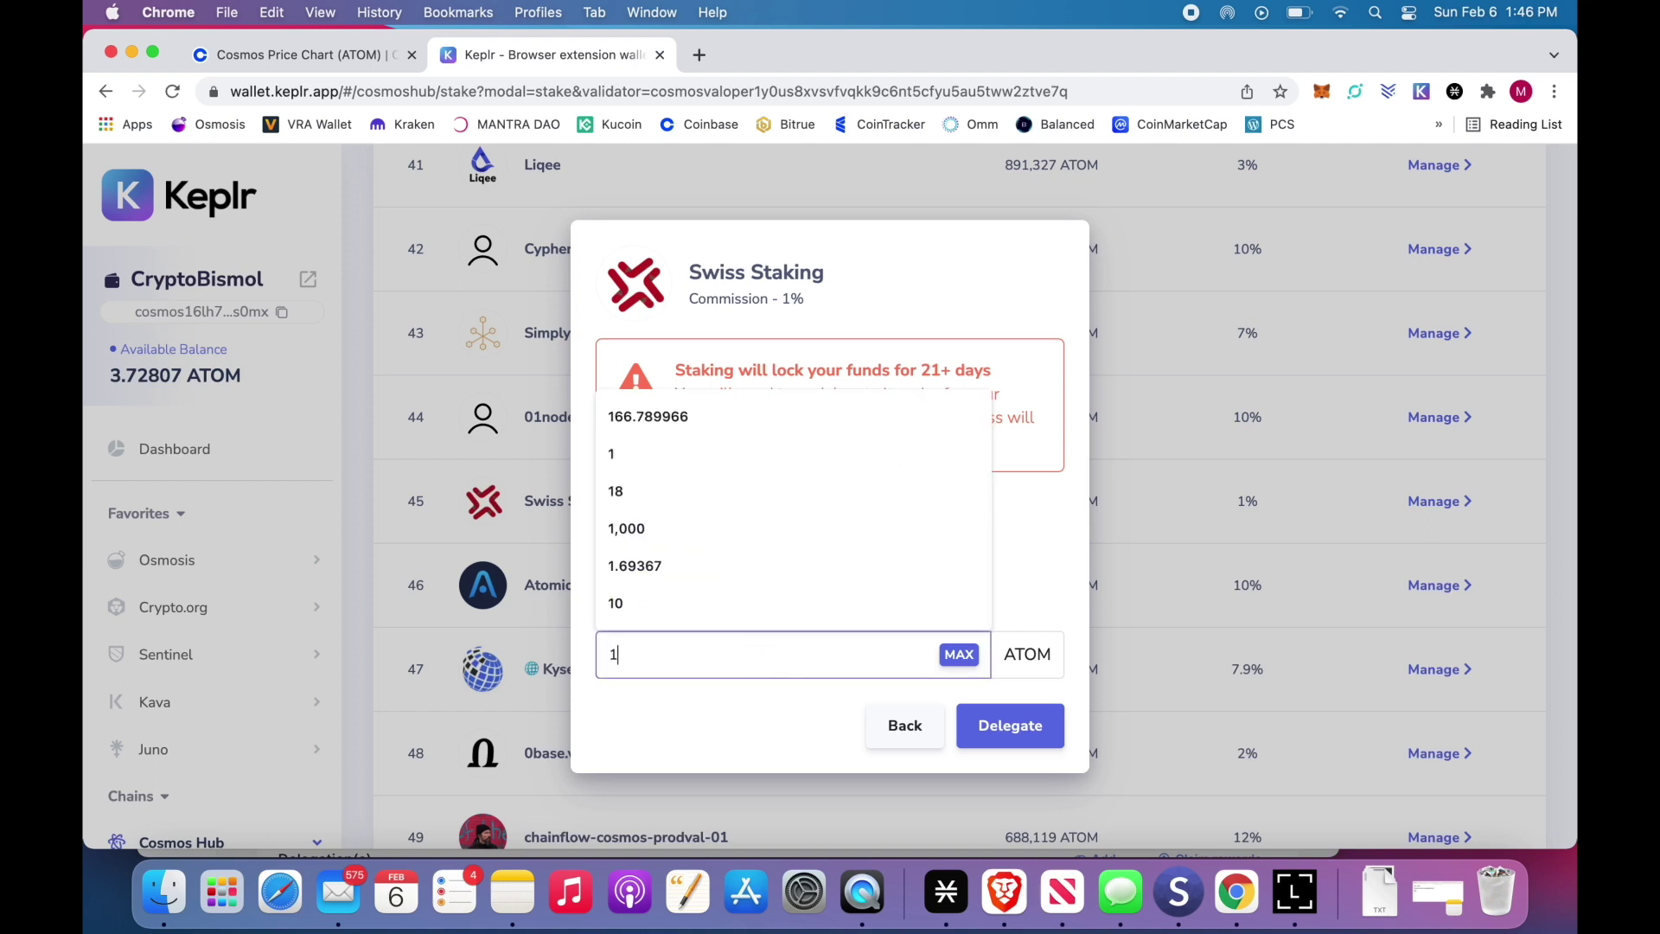
{"action": "left_click", "coordinate": [1001, 733]}
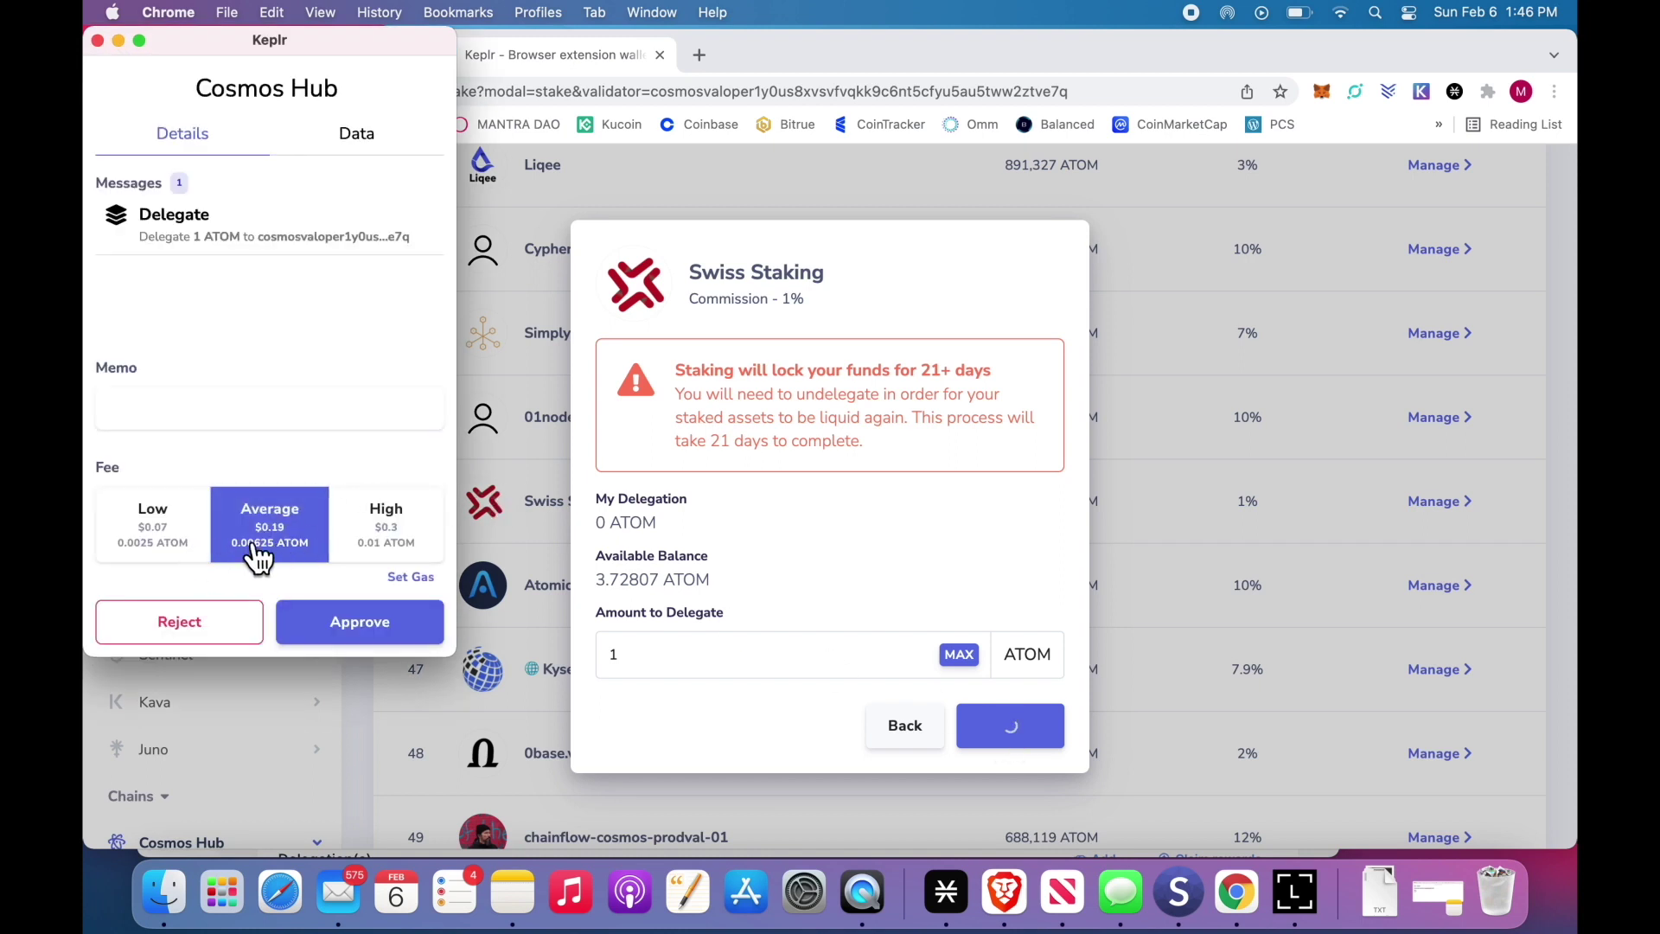
Approve the 1 ATOM Swiss Staking delegation using the Low fee
{"action": "left_click", "coordinate": [158, 555]}
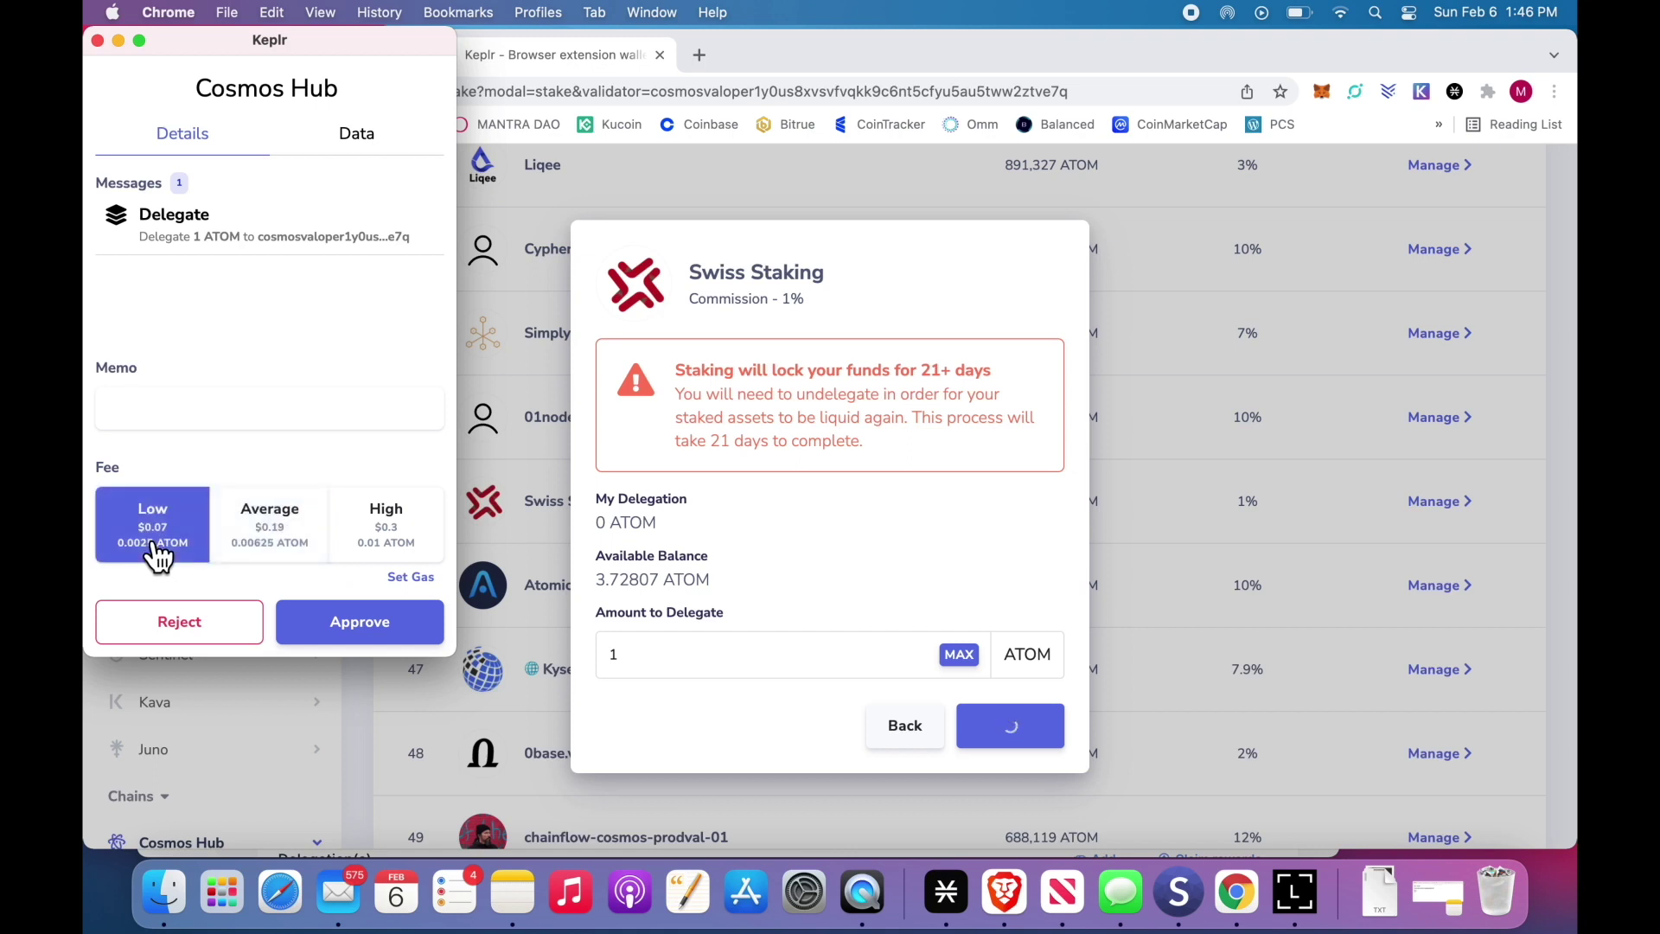
{"action": "left_click", "coordinate": [379, 635]}
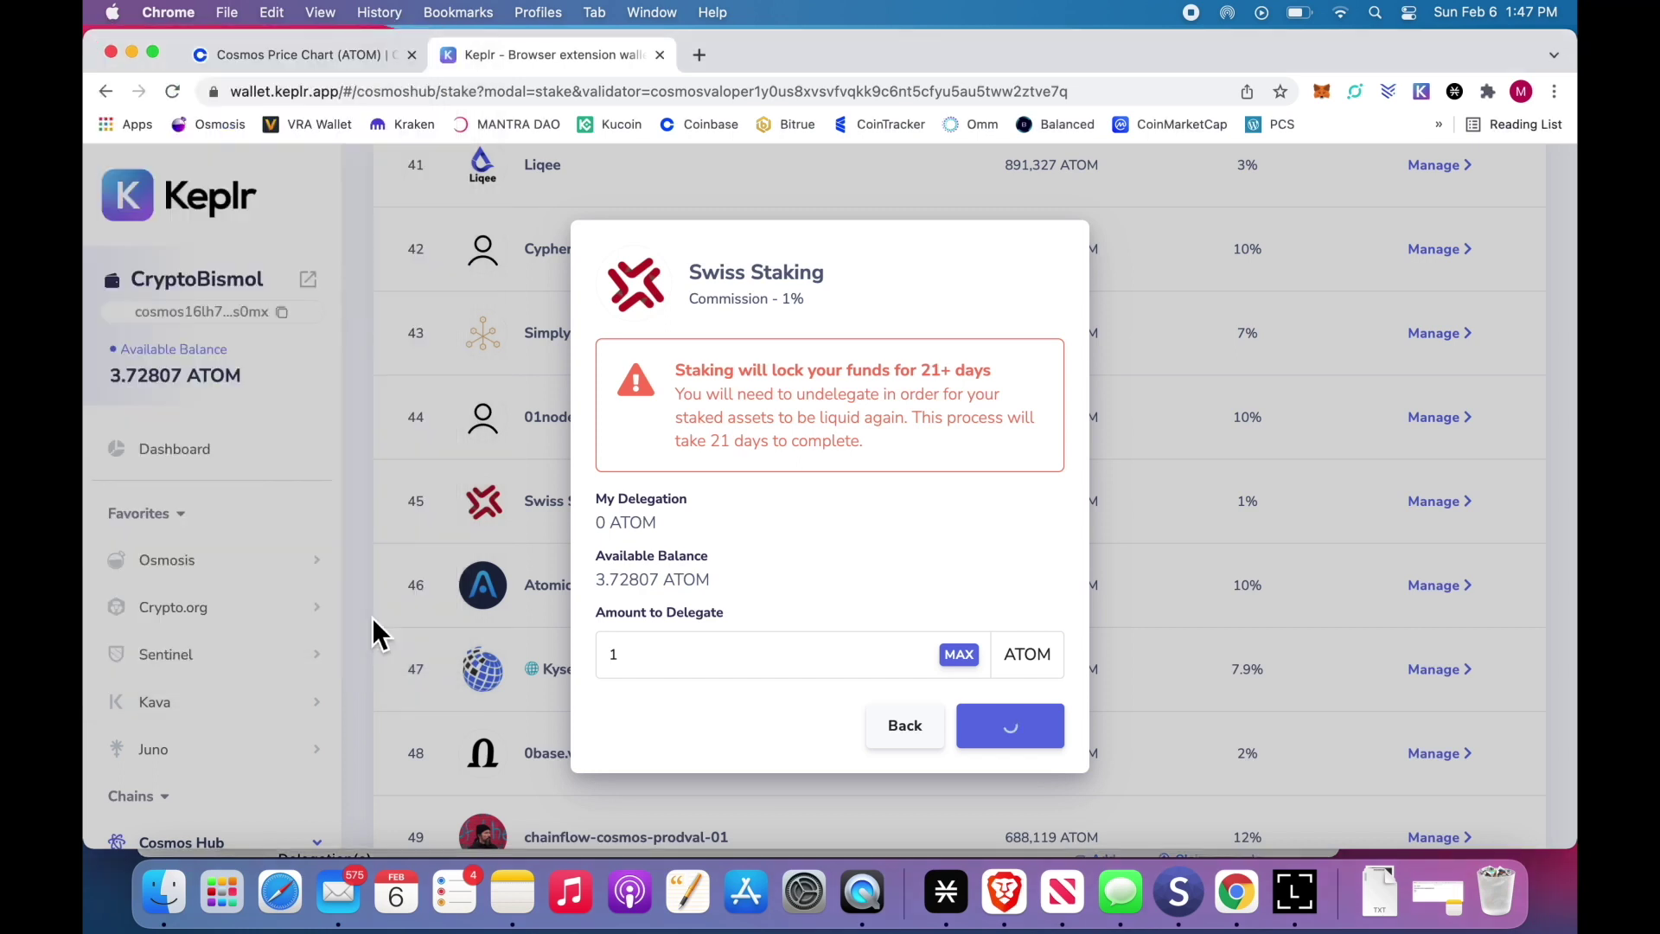
{"action": "scroll", "coordinate": [371, 618], "scroll_direction": "up", "scroll_amount": 15}
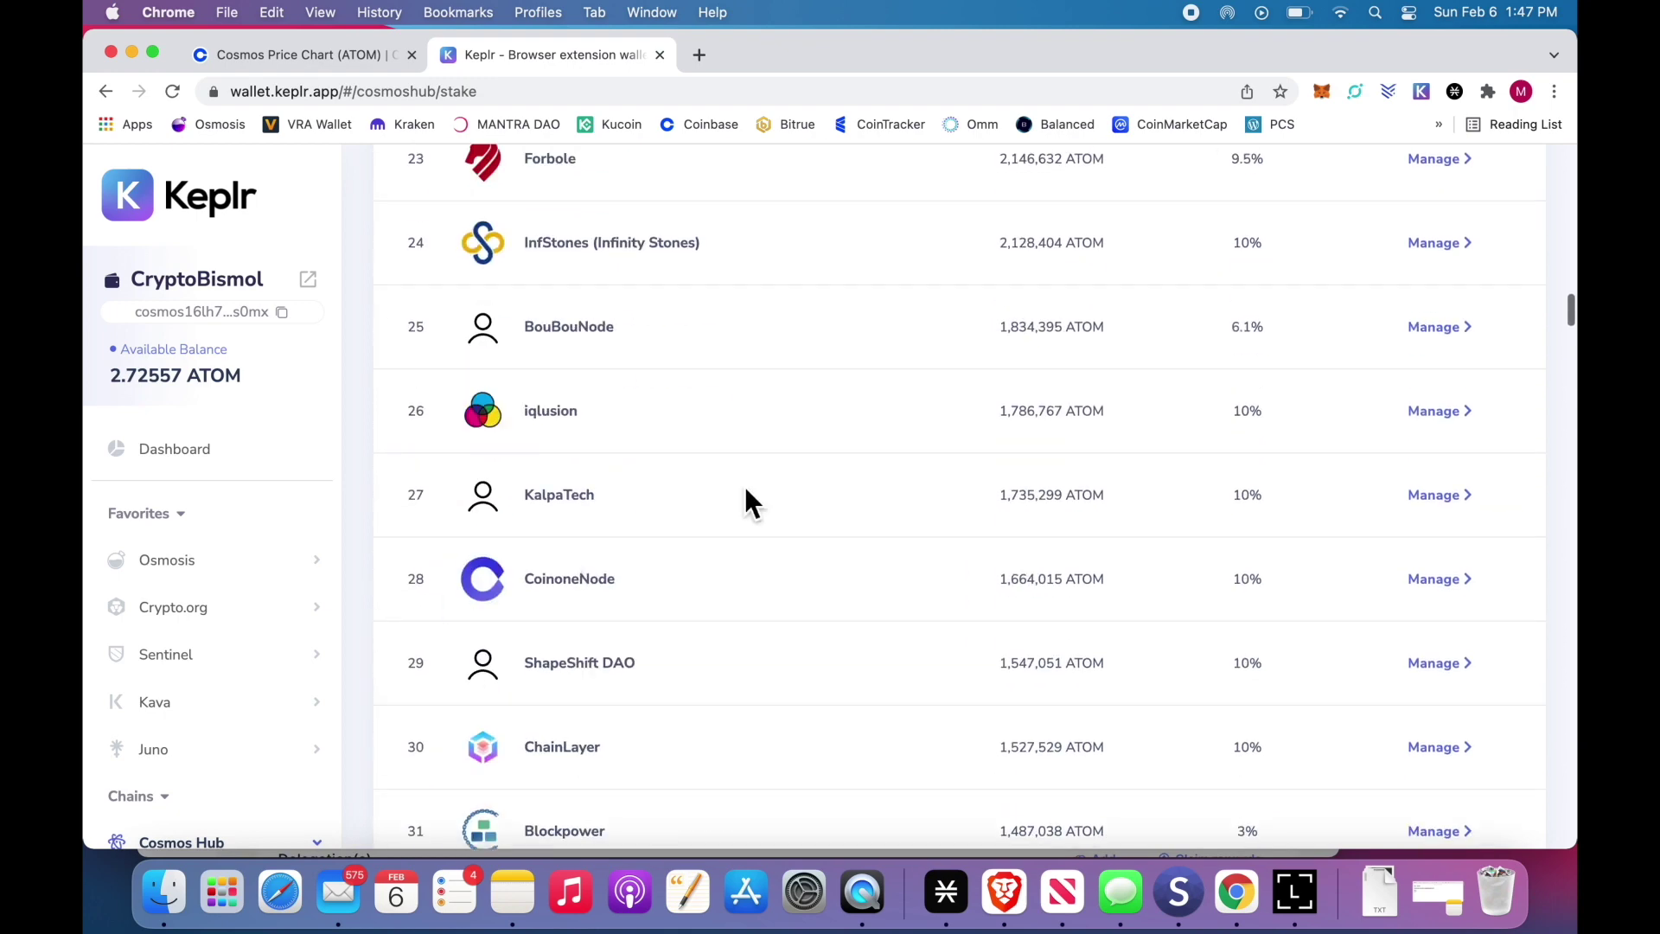
Open the Keplr overview showing 2.132815 ATOM in pending staking rewards
{"action": "left_click", "coordinate": [1421, 92]}
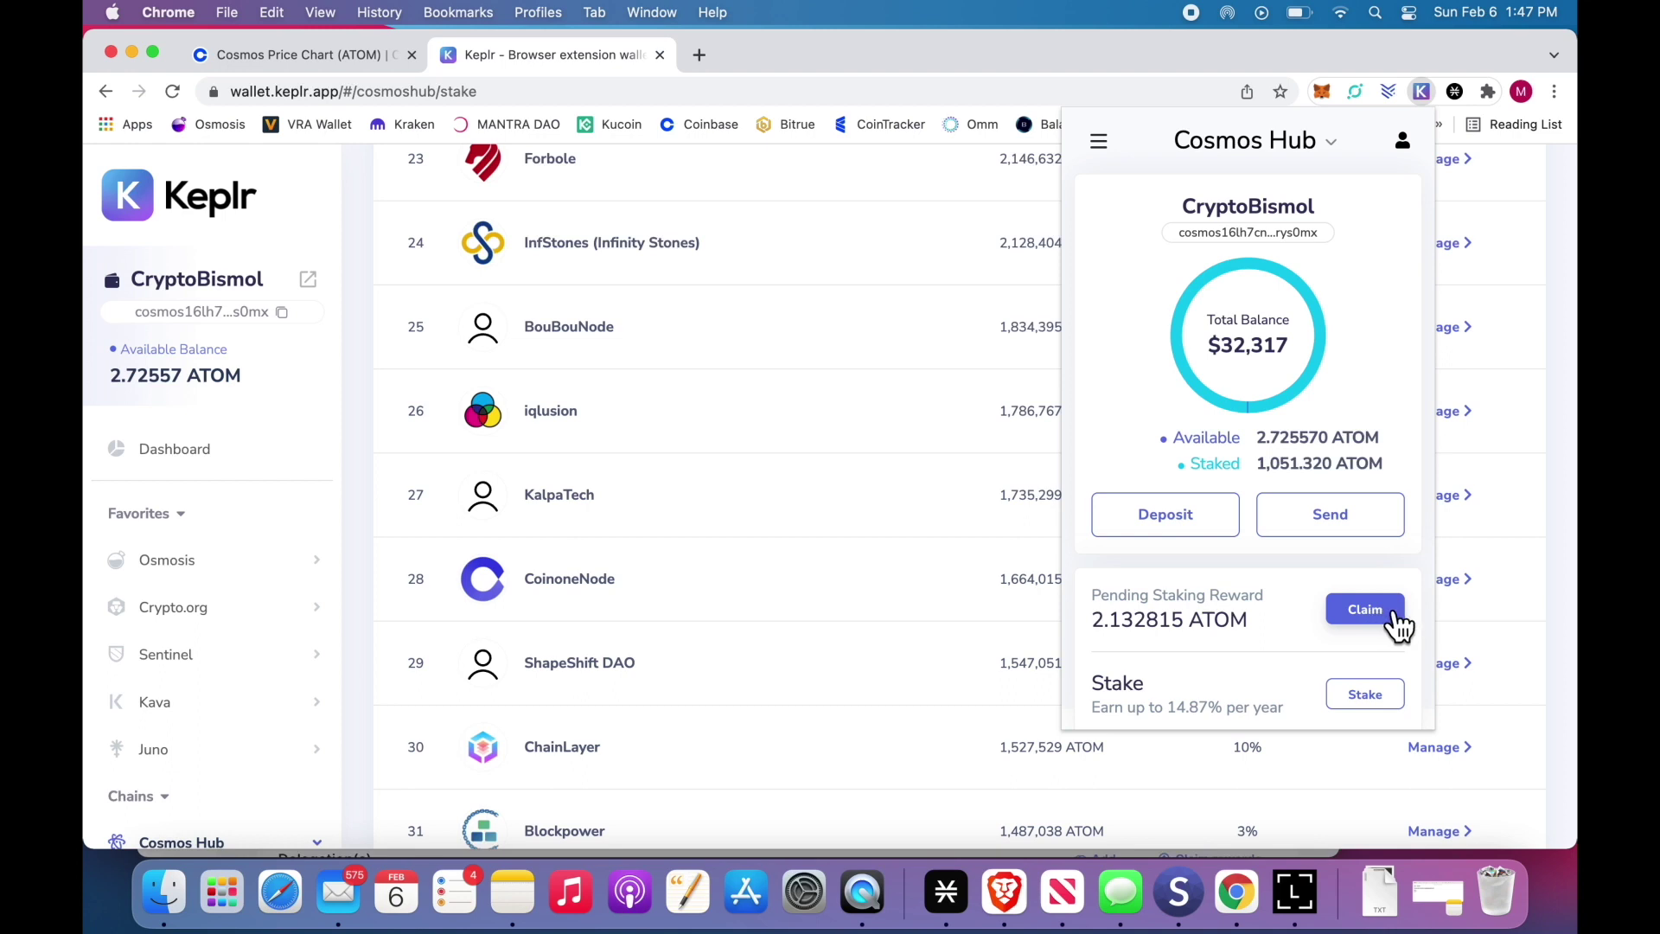
Start Keplr's claim of all ATOM rewards, then open Ledger Live's Claim rewards dialog for Cosmos
{"action": "left_click", "coordinate": [1393, 615]}
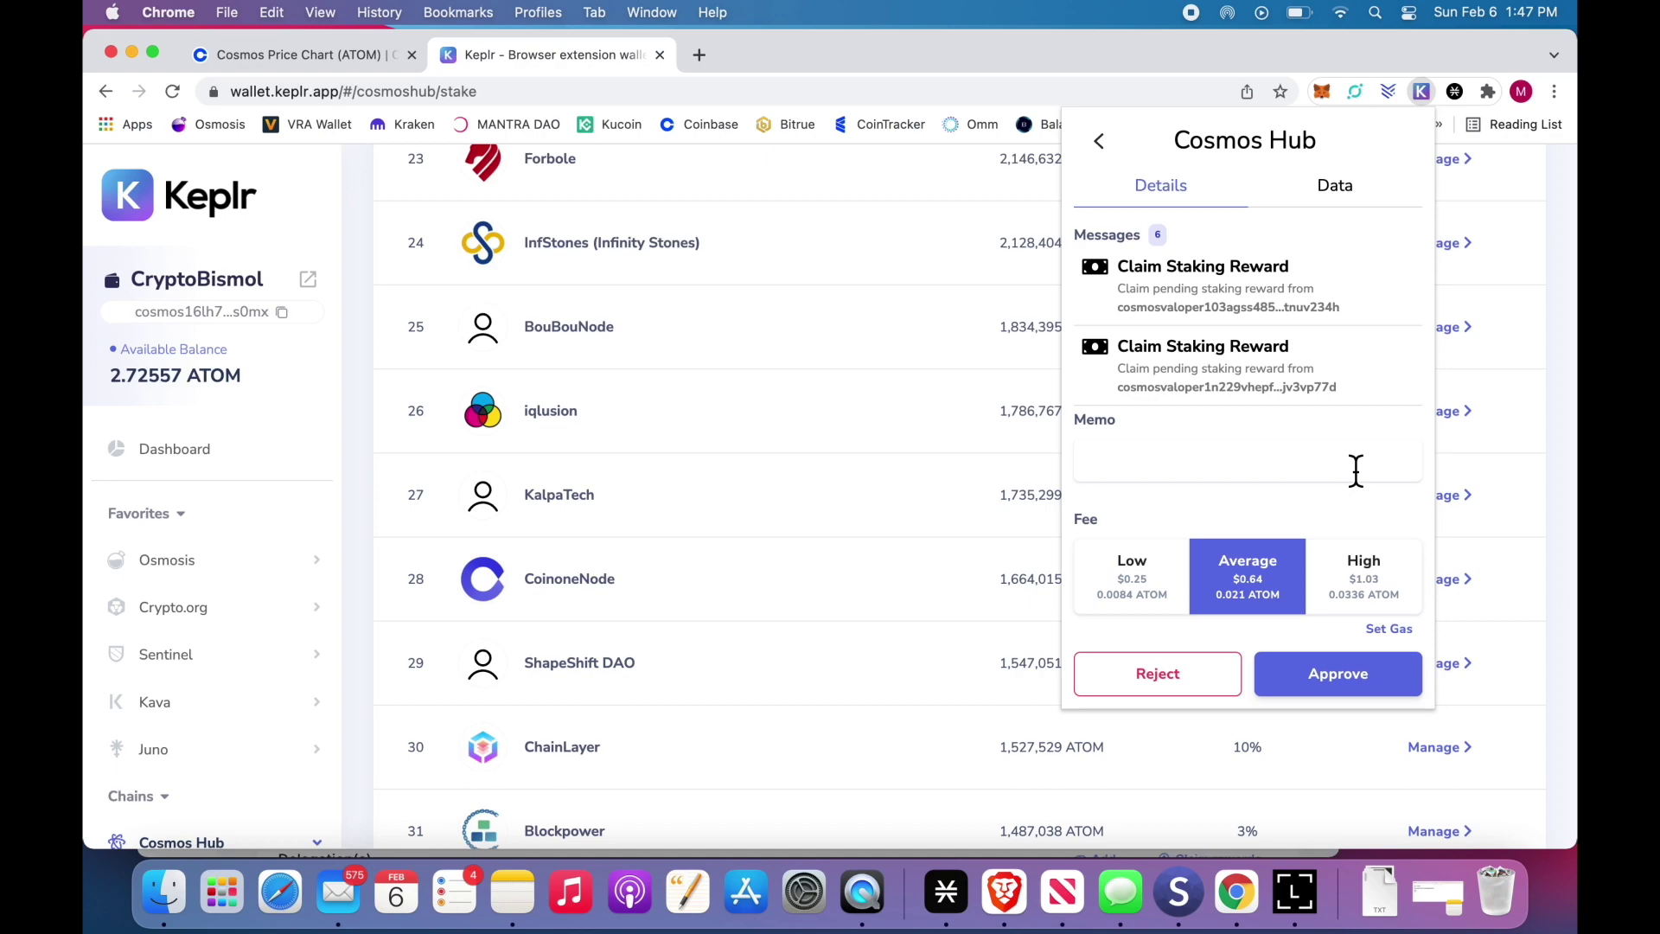
{"action": "left_click", "coordinate": [1294, 890]}
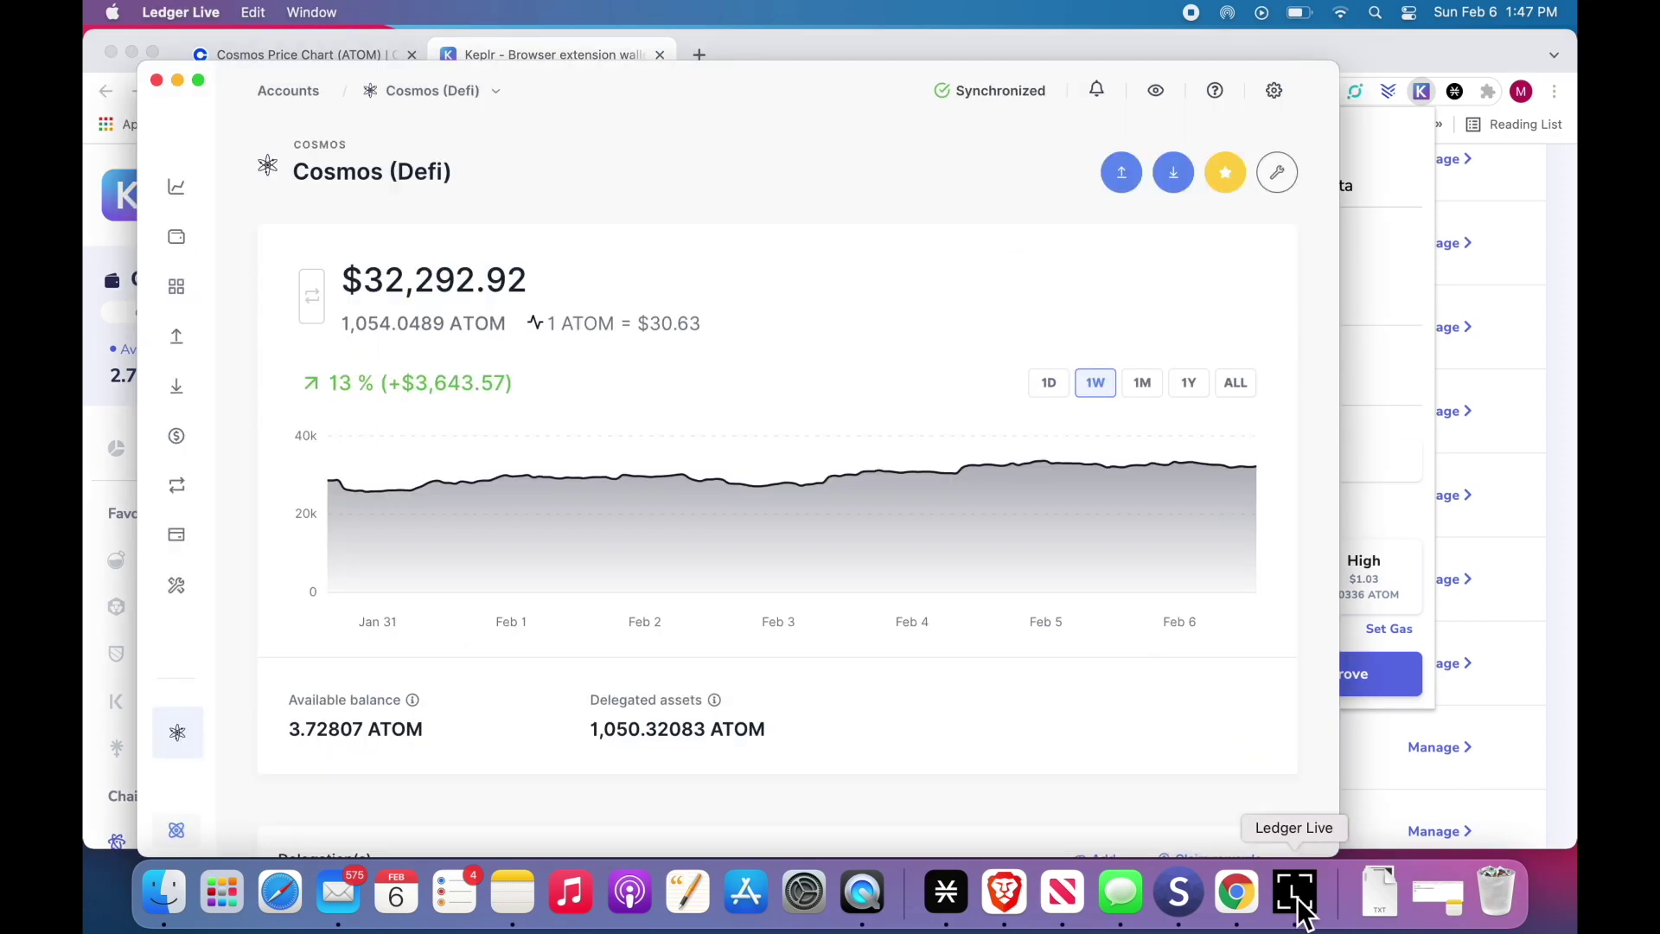
{"action": "scroll", "coordinate": [947, 553], "scroll_direction": "down", "scroll_amount": 5}
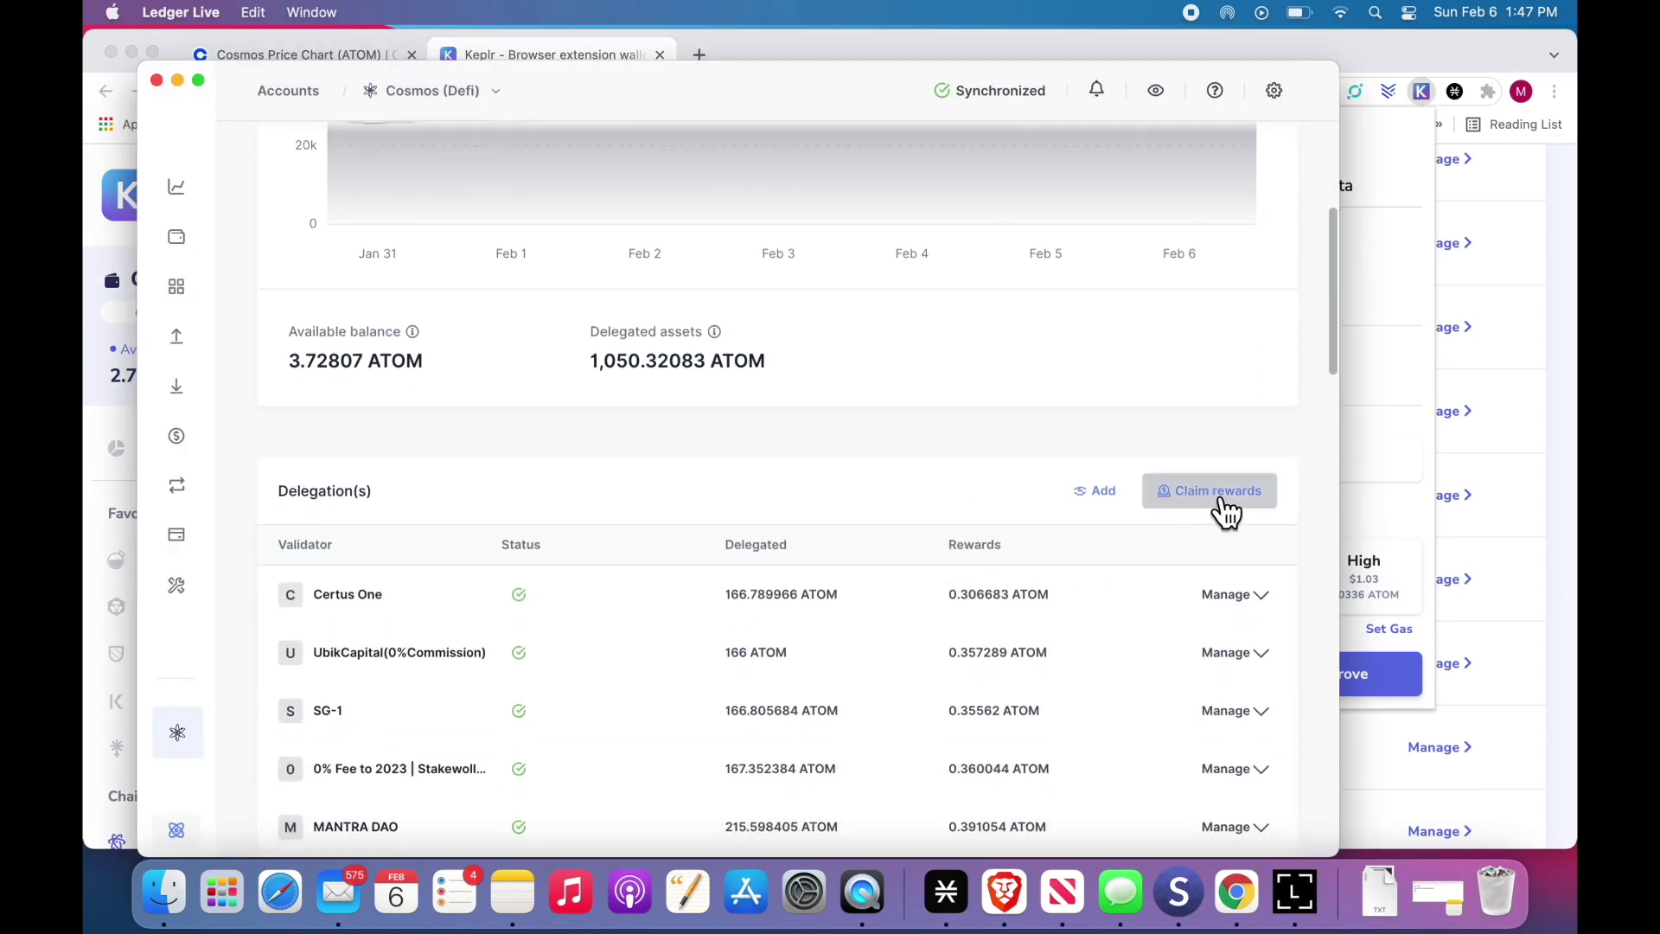
{"action": "left_click", "coordinate": [1206, 491]}
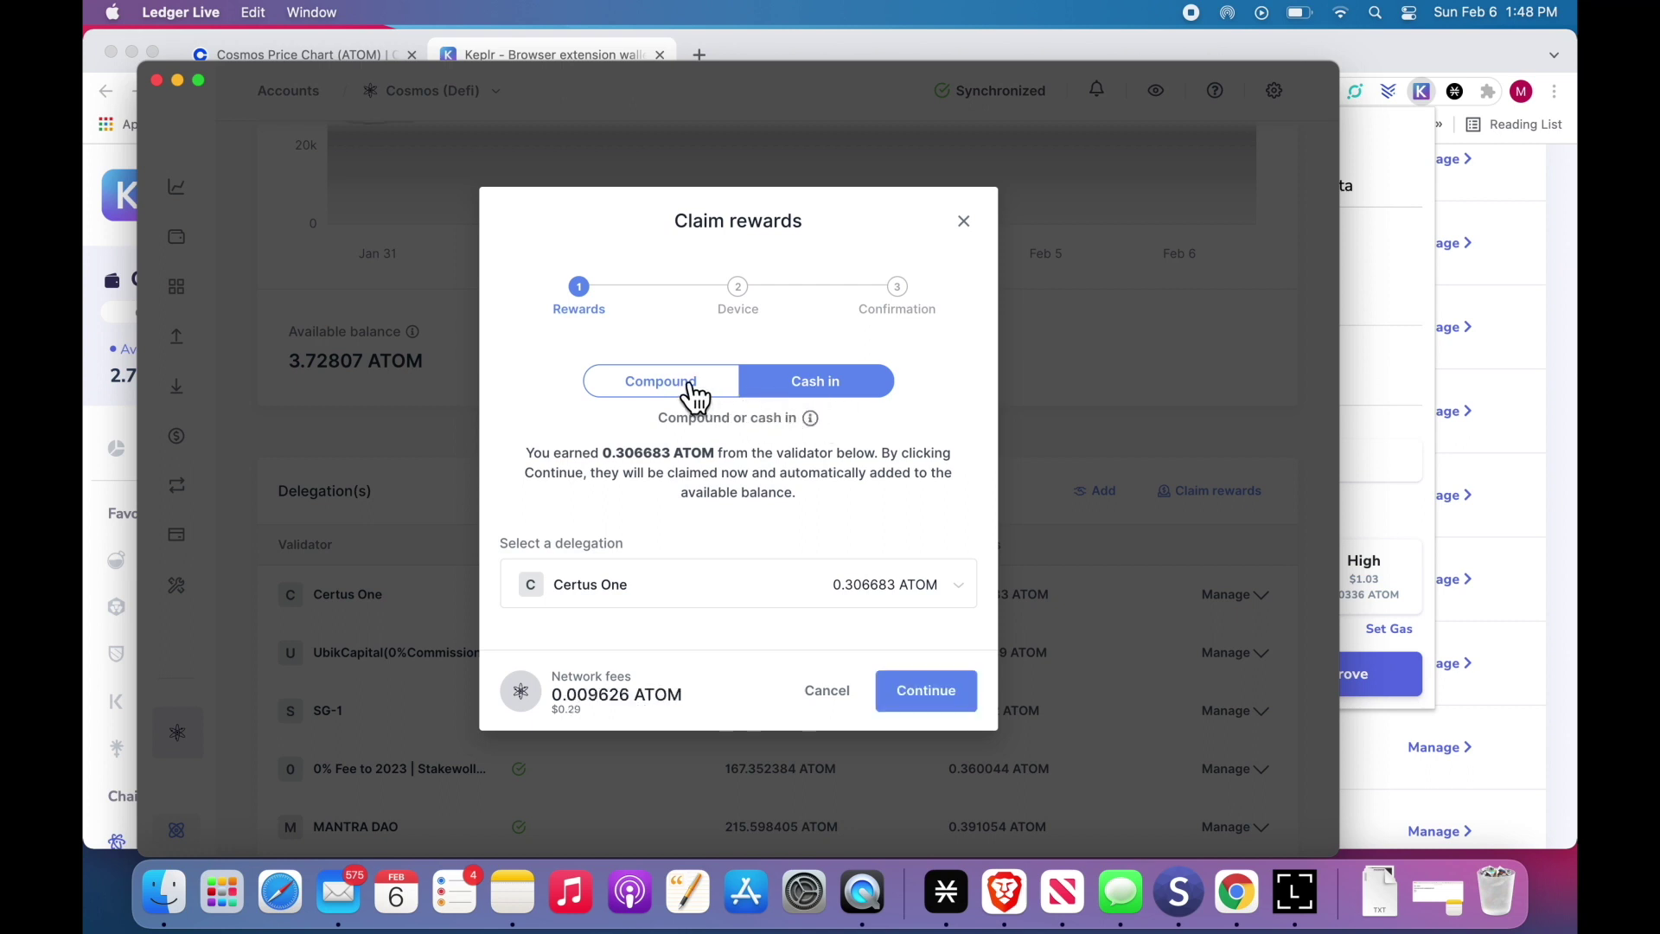
Compare Compound fees for the UbikCapital and MANTRA DAO delegations, then close Claim rewards
{"action": "left_click", "coordinate": [678, 380]}
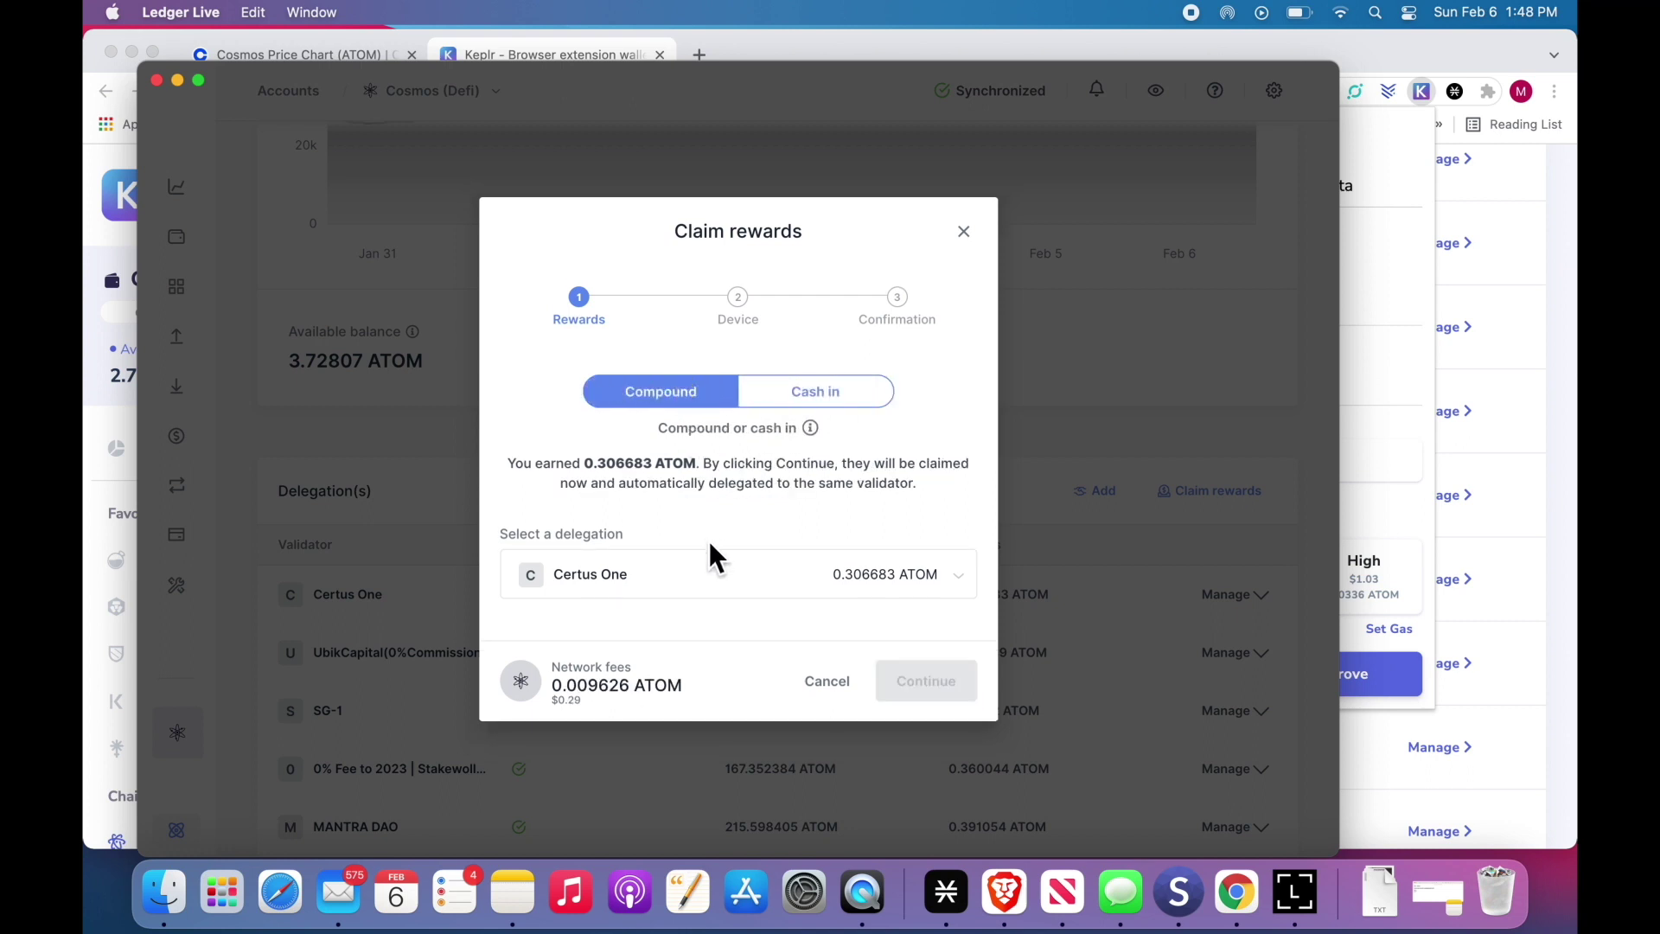
{"action": "left_click", "coordinate": [961, 585]}
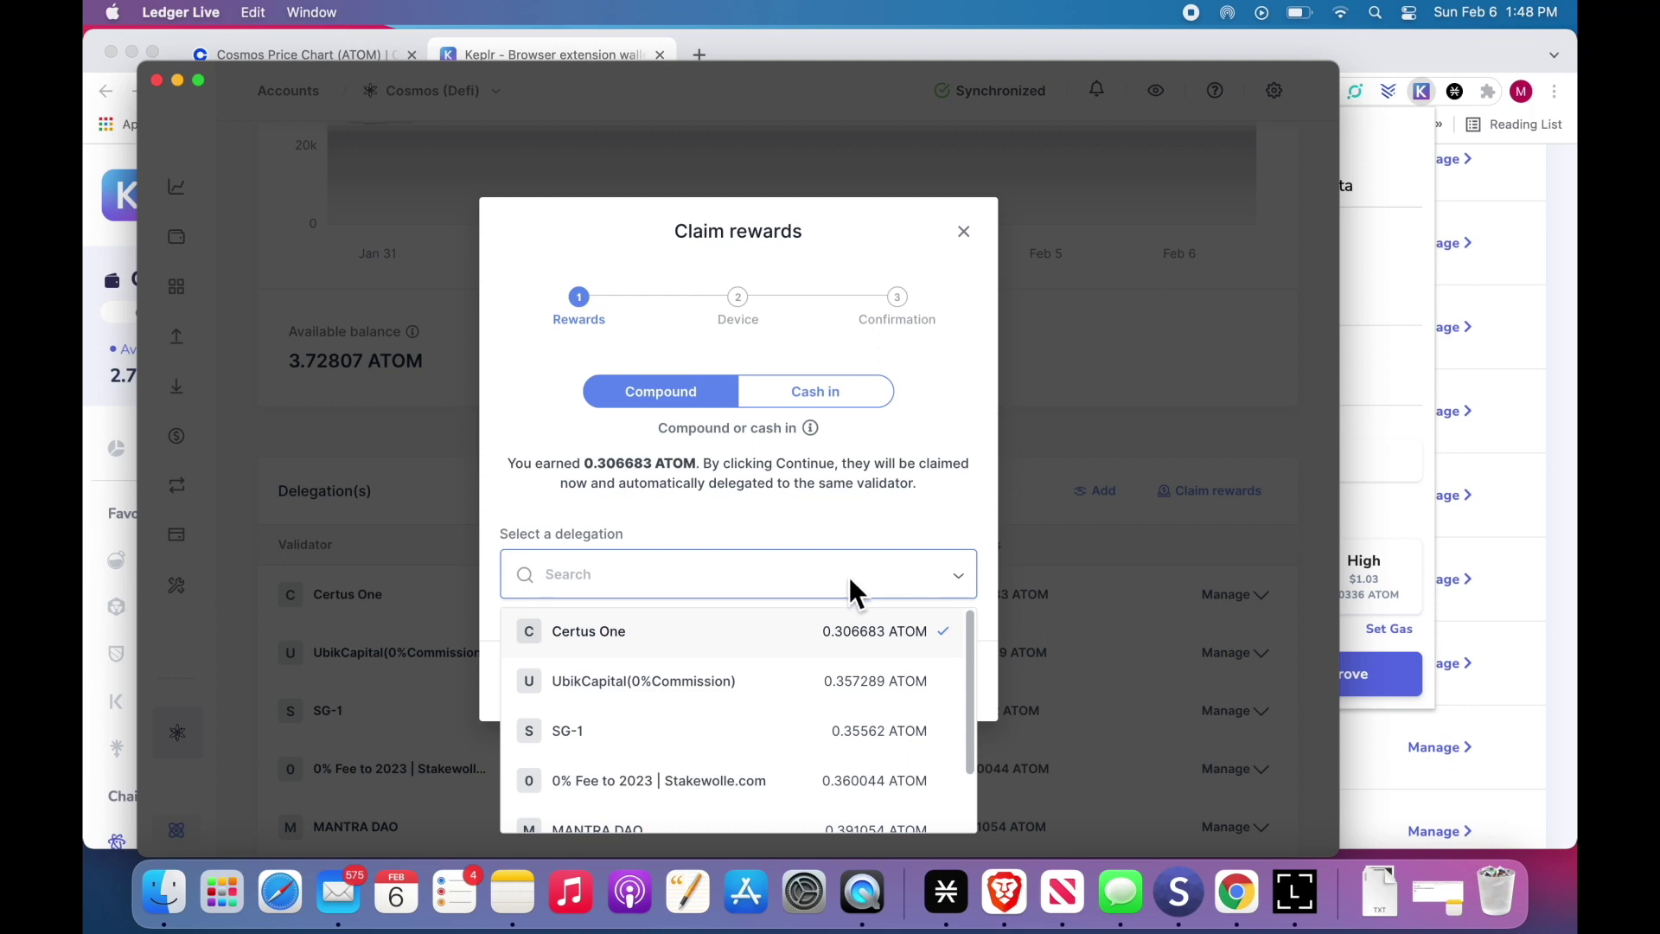
{"action": "left_click", "coordinate": [665, 687]}
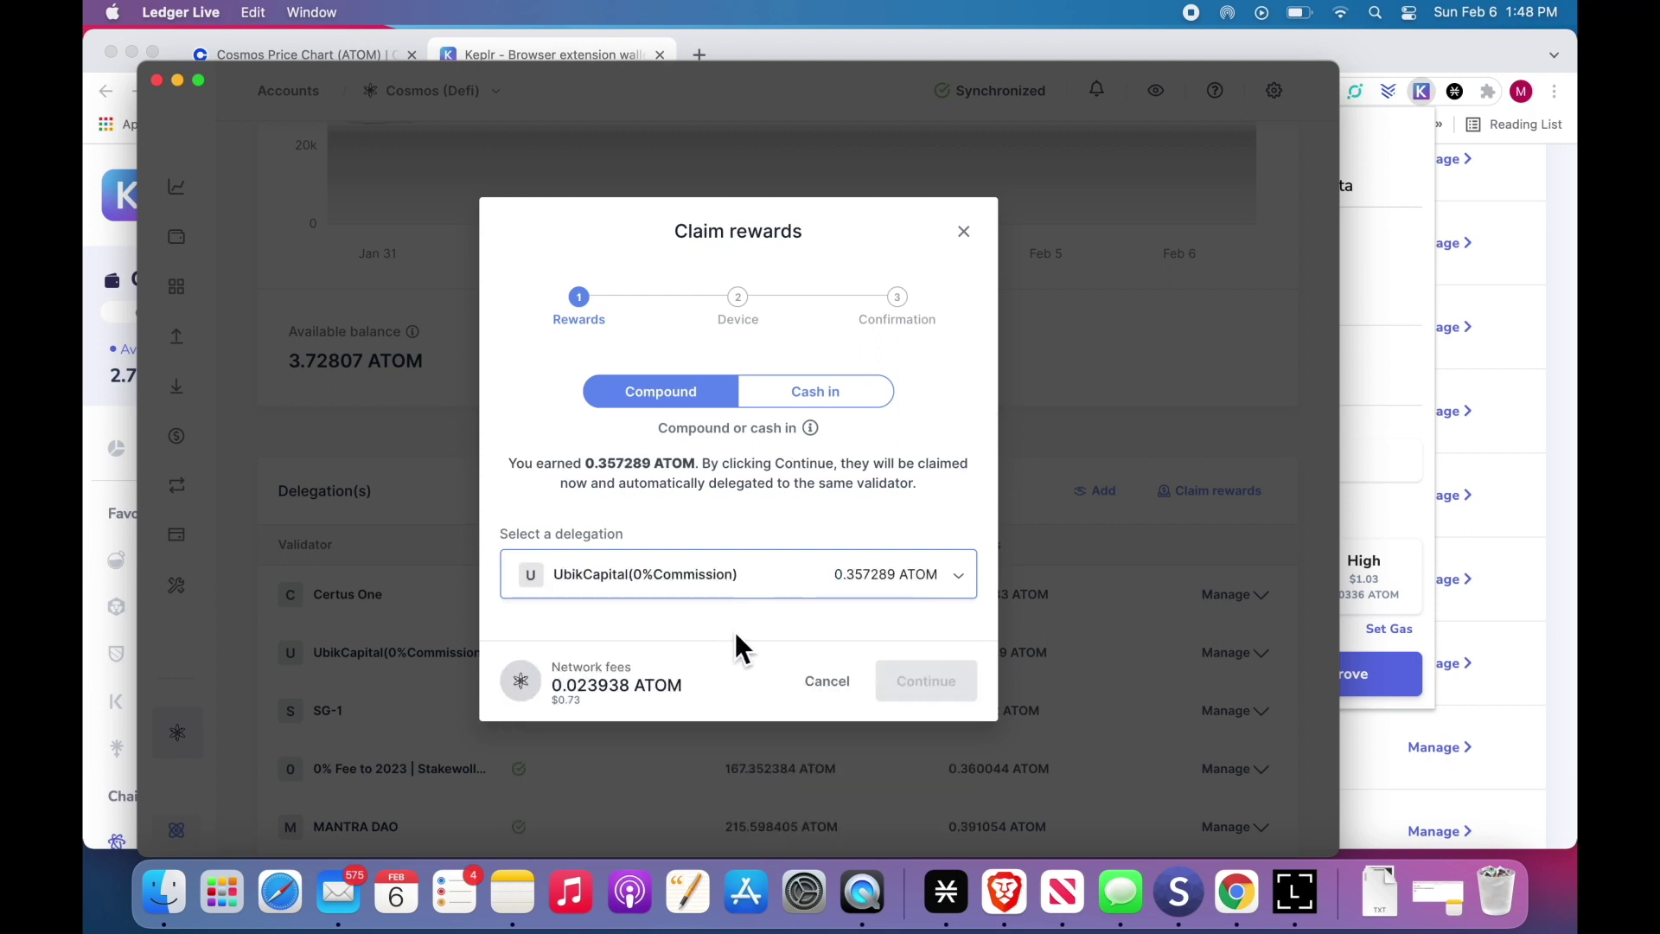
{"action": "left_click", "coordinate": [899, 578]}
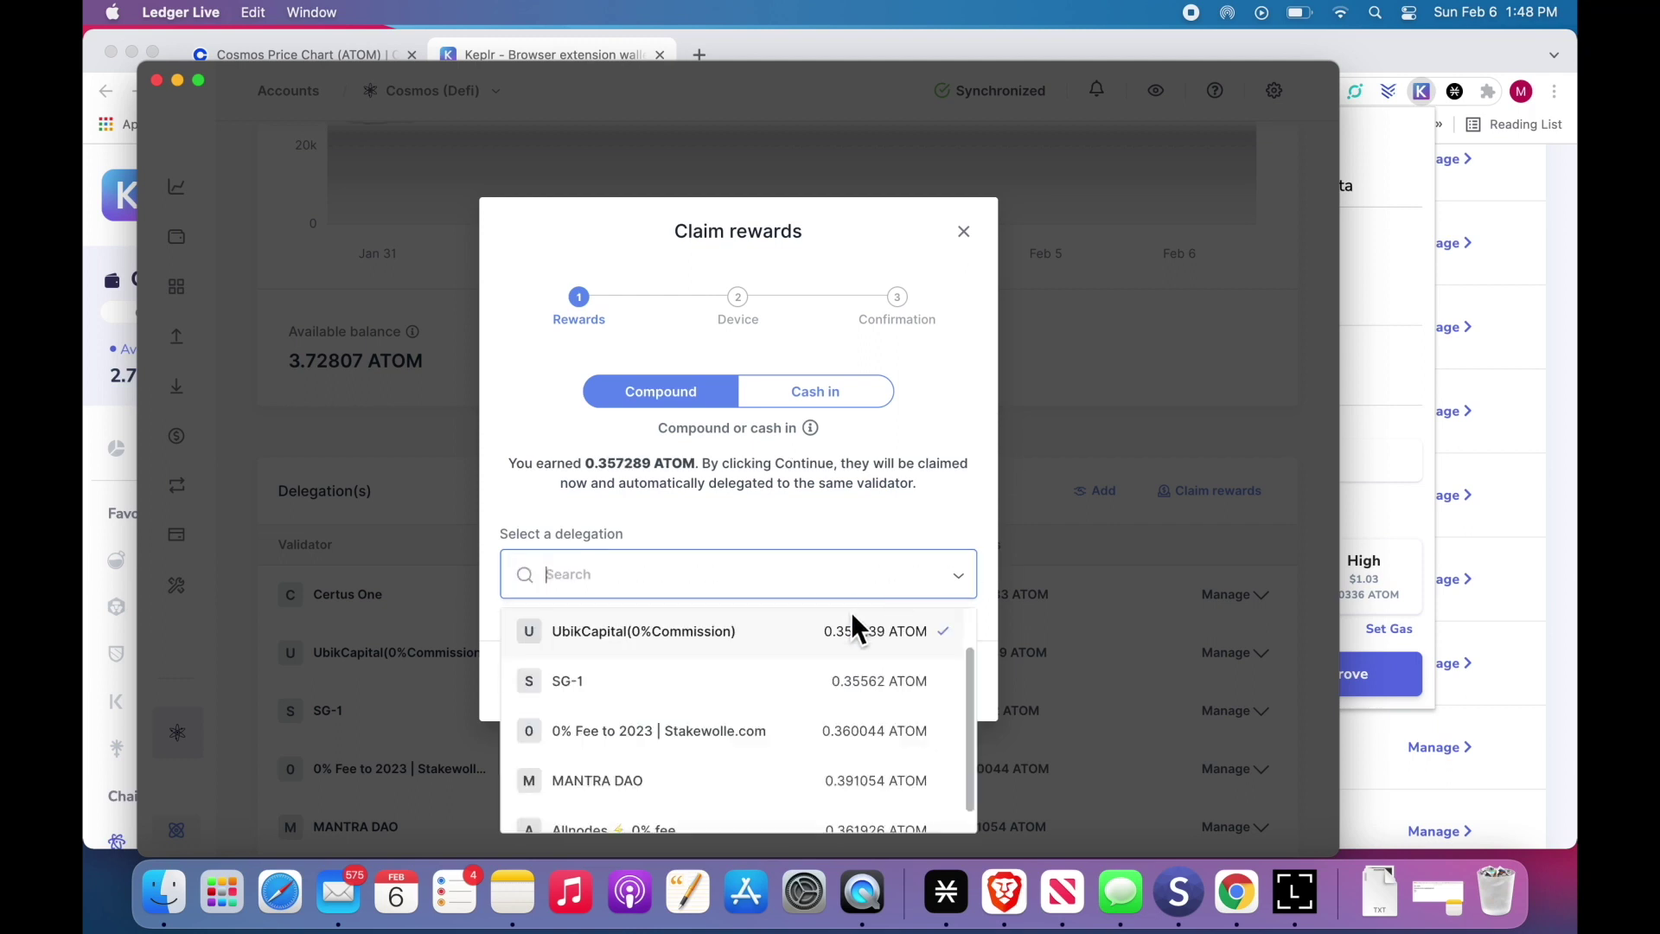
{"action": "left_click", "coordinate": [615, 778]}
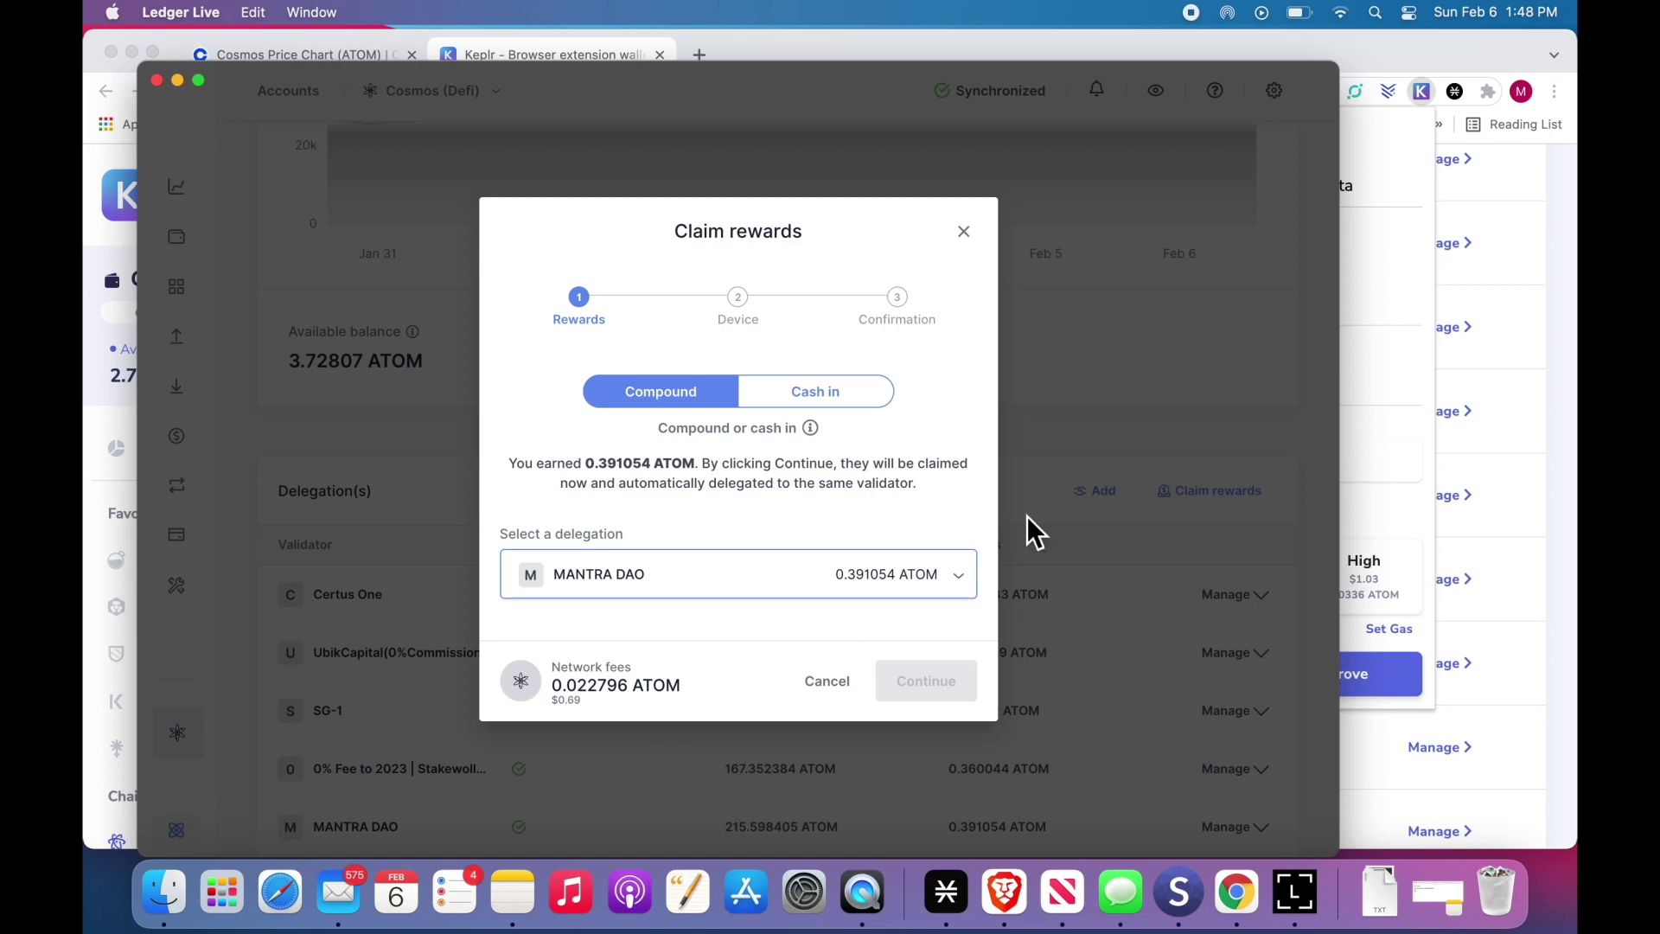
{"action": "left_click", "coordinate": [967, 233]}
Approve Keplr's claim of all Cosmos Hub staking rewards with the Low fee
{"action": "left_click", "coordinate": [1357, 322]}
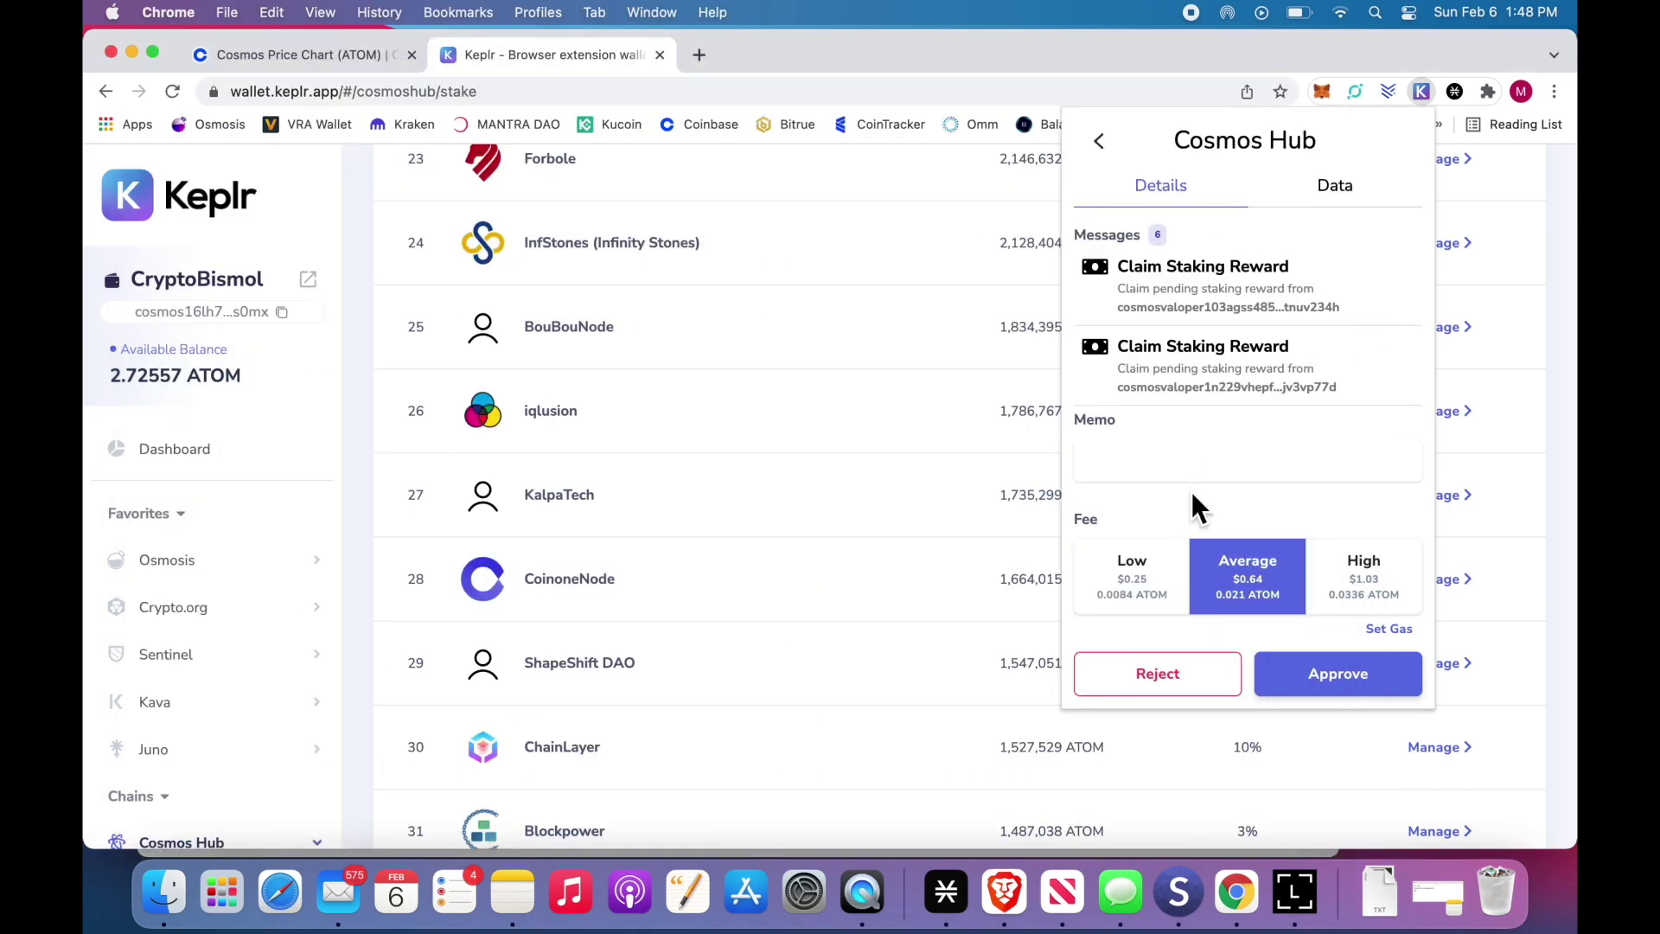
{"action": "left_click", "coordinate": [1165, 595]}
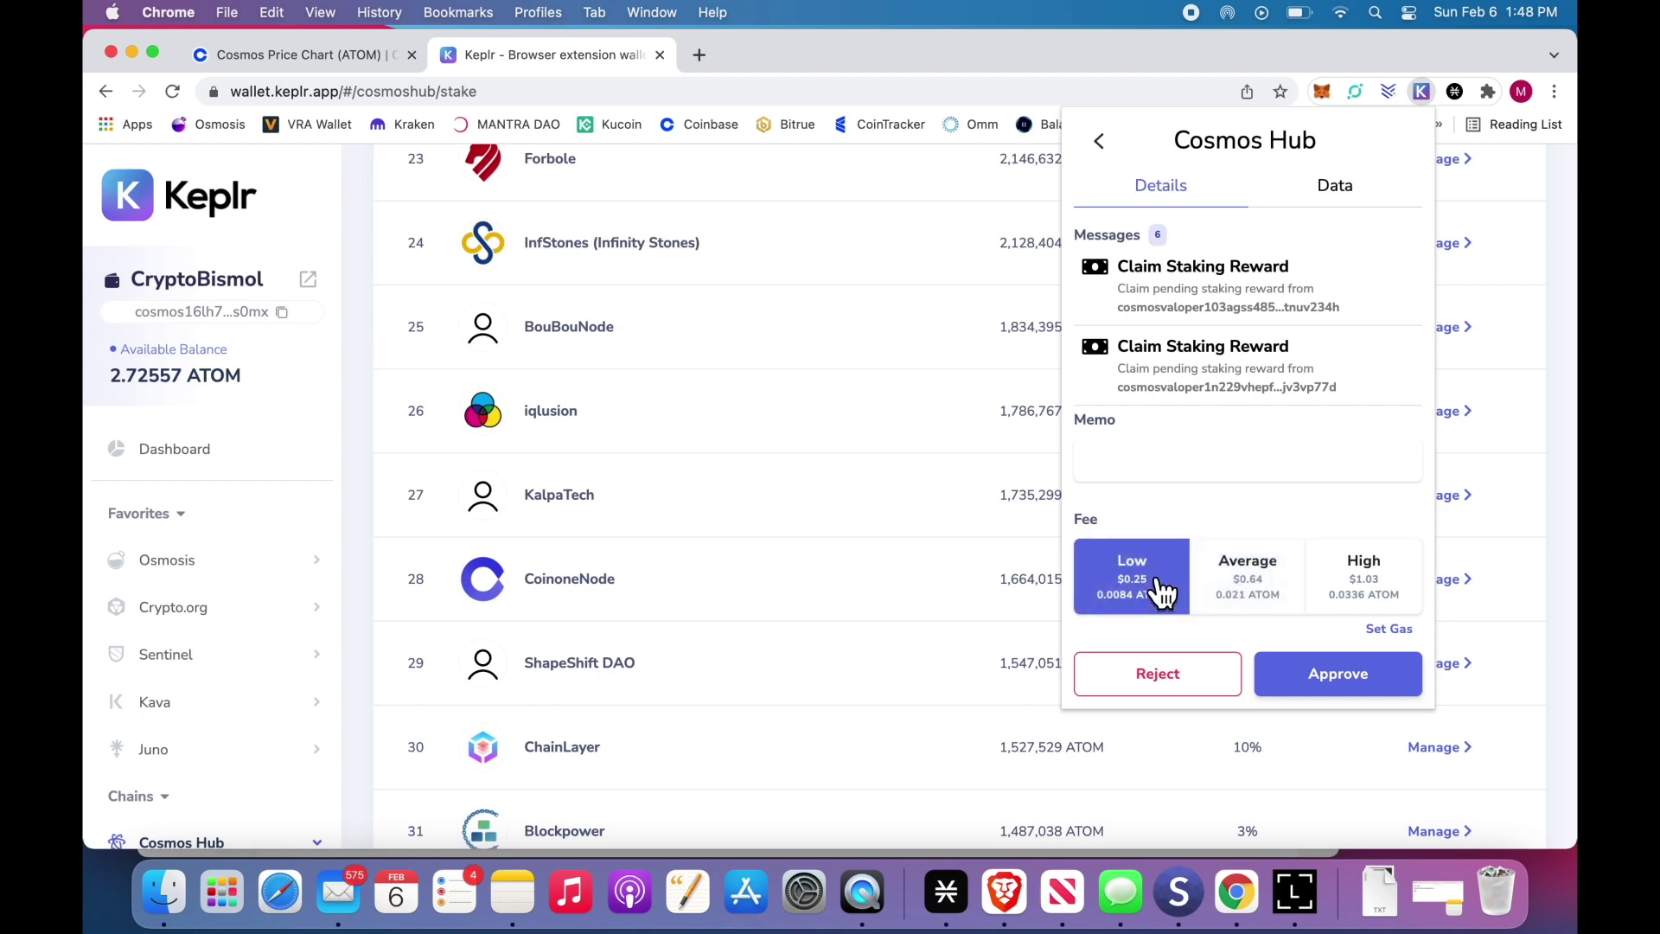
{"action": "left_click", "coordinate": [1353, 680]}
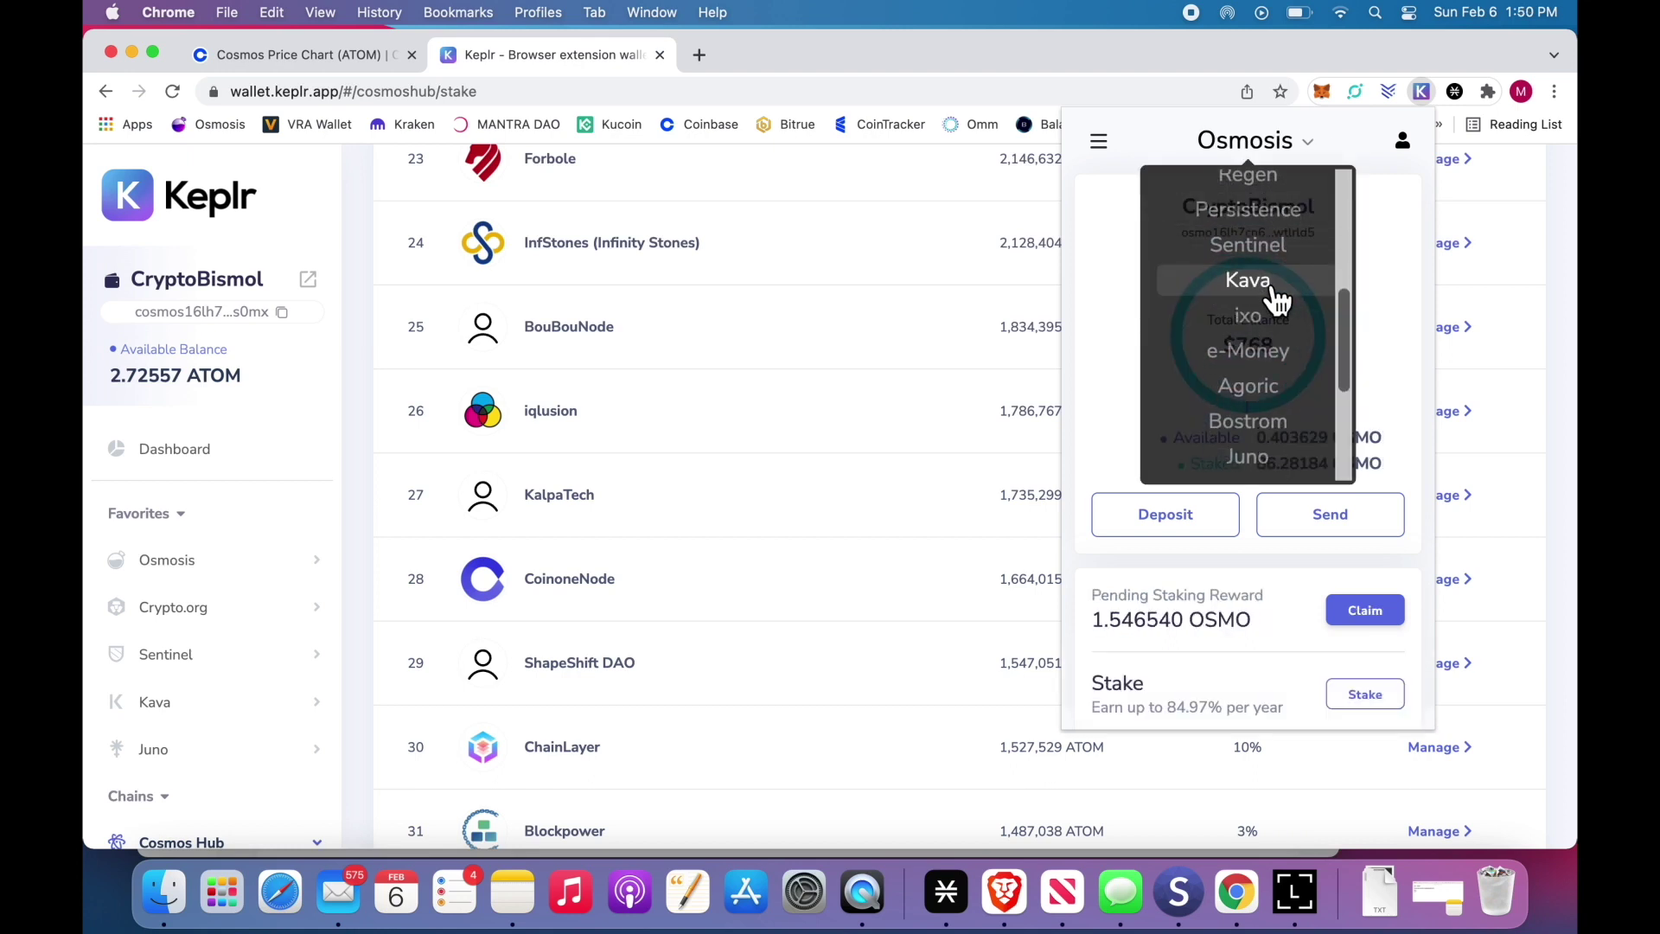
Switch Keplr to Kava and claim the 3.136689 KAVA reward at the Average fee
{"action": "left_click", "coordinate": [1274, 291]}
{"action": "scroll", "coordinate": [1260, 291], "scroll_direction": "down", "scroll_amount": 1}
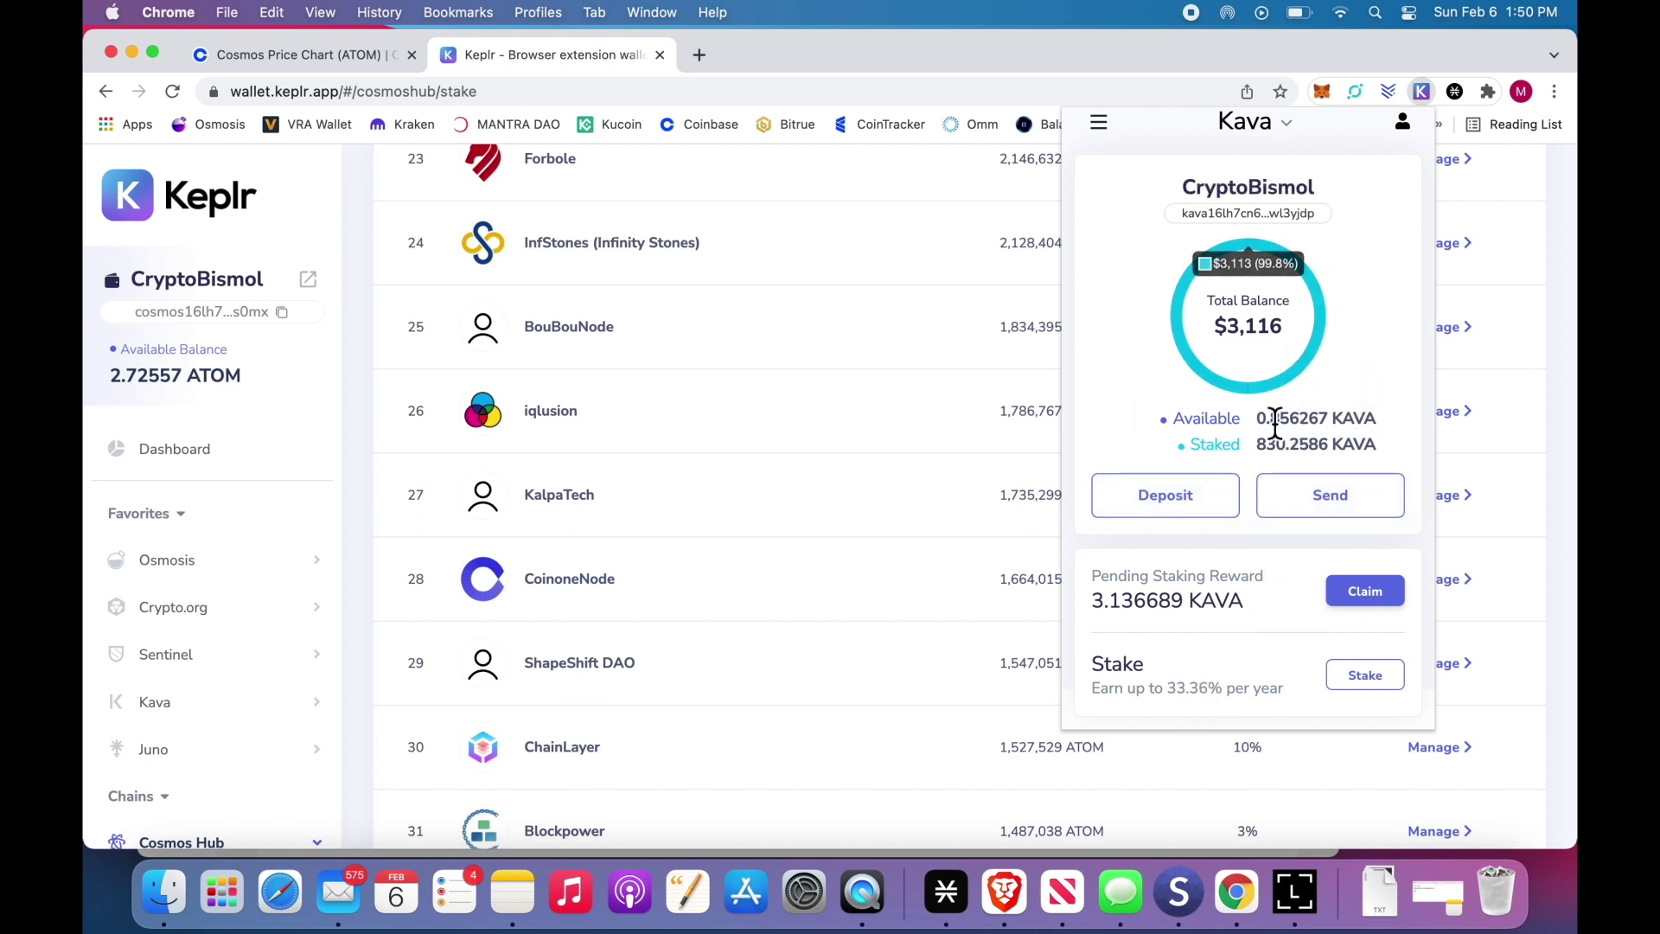
{"action": "left_click", "coordinate": [1366, 592]}
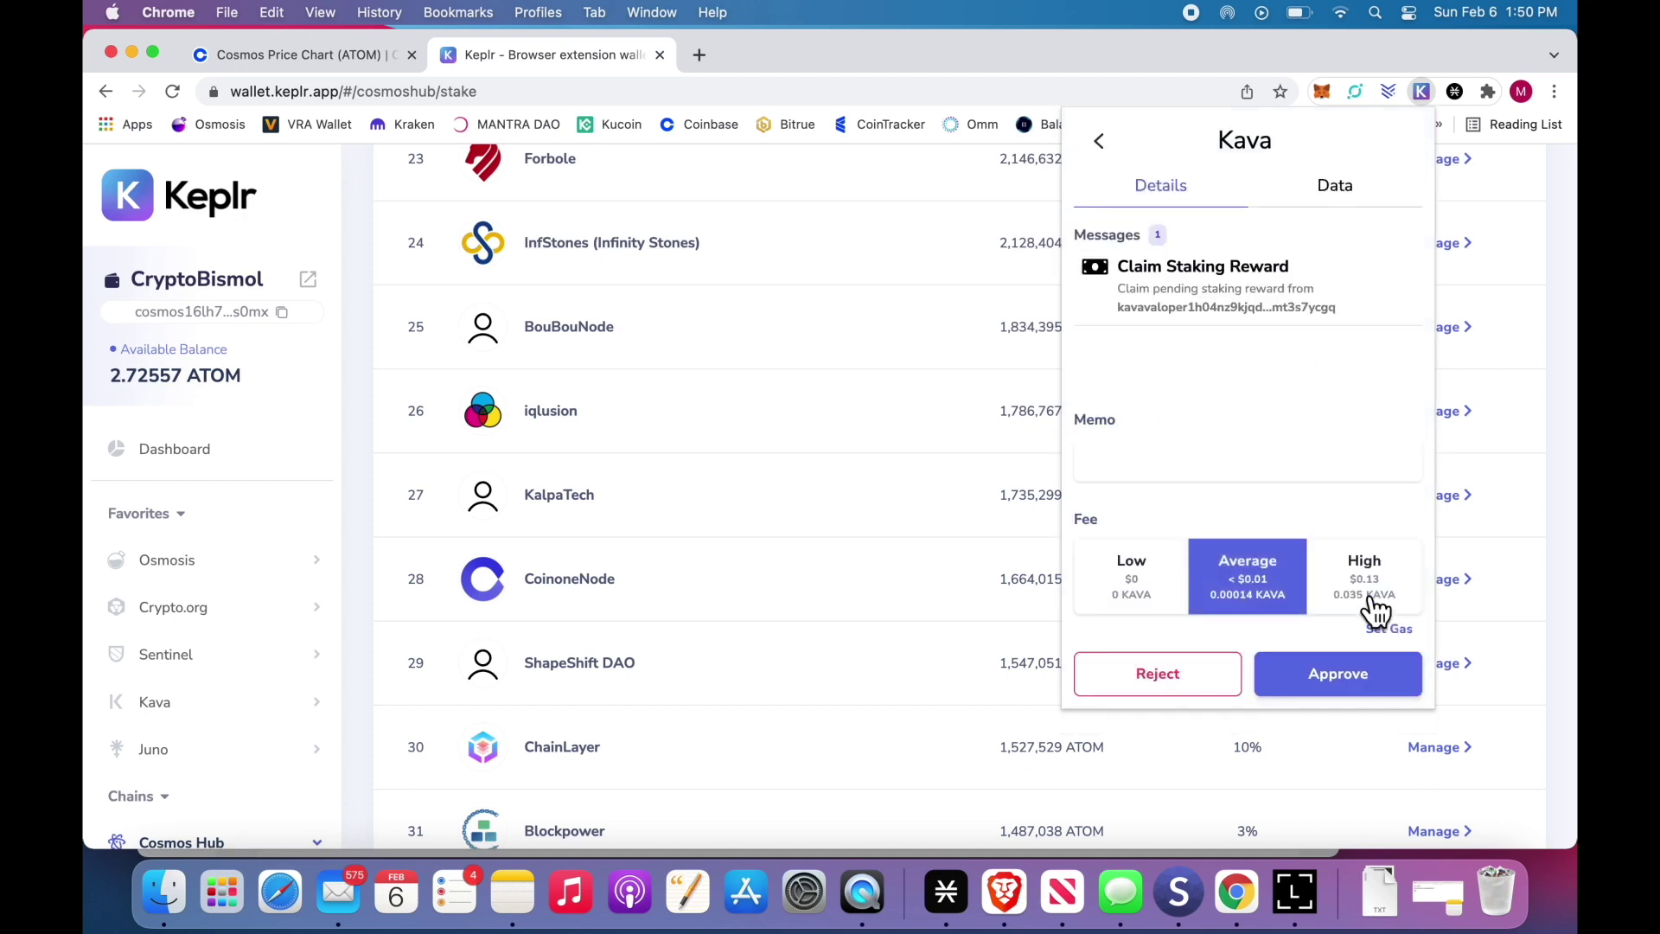
{"action": "left_click", "coordinate": [1137, 579]}
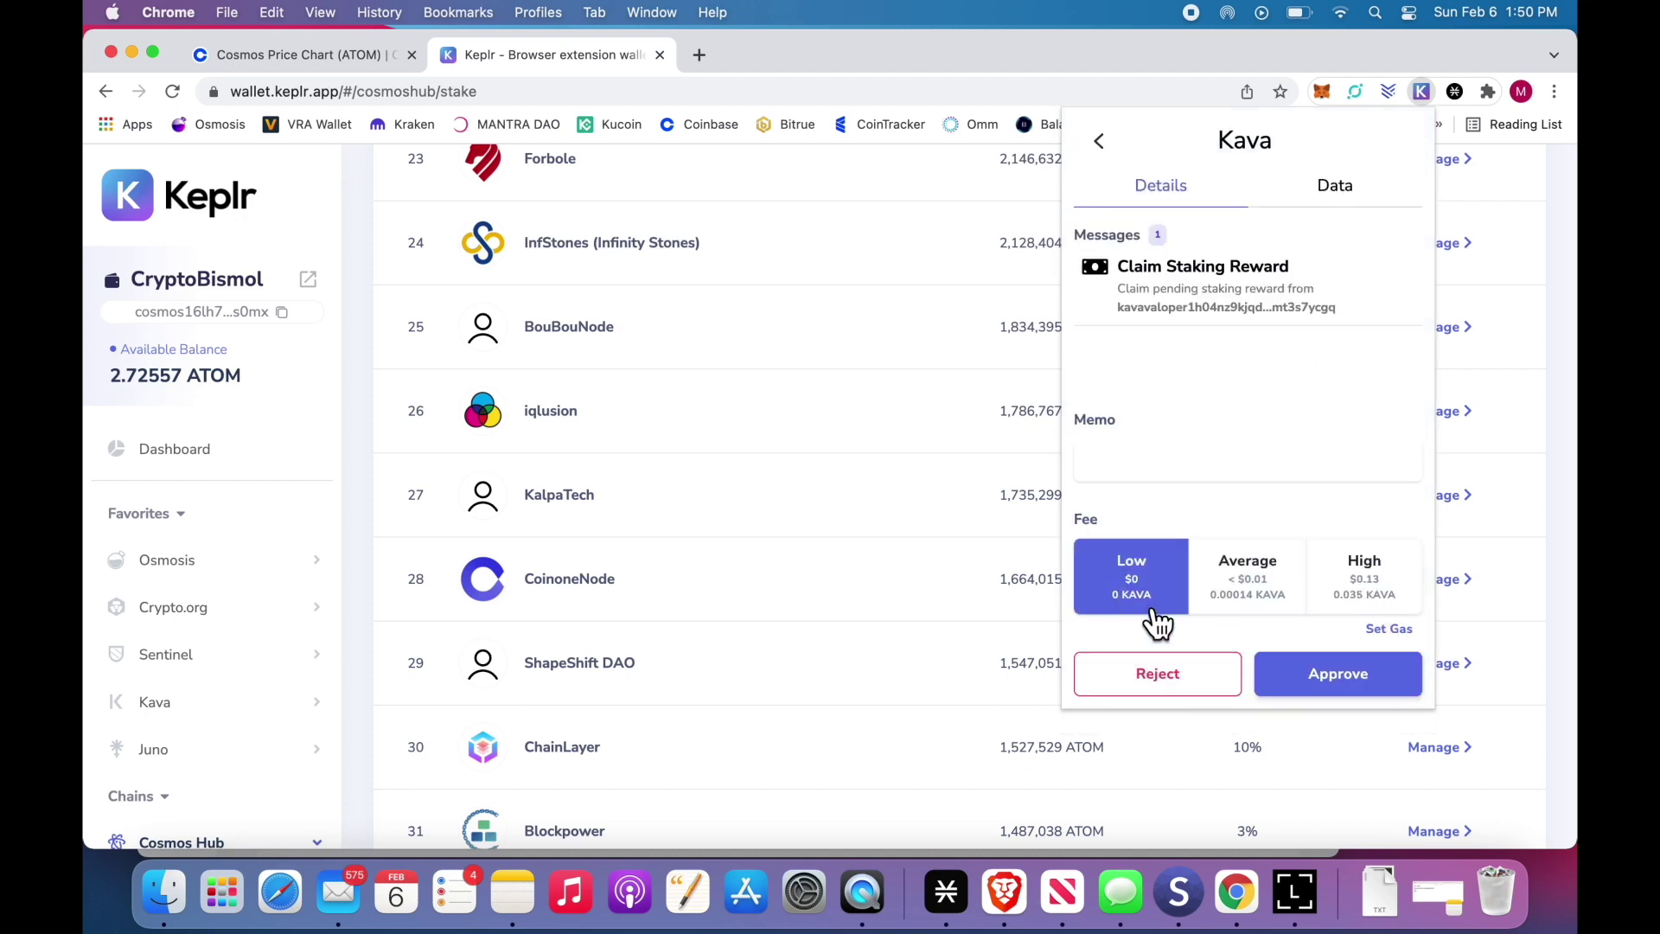
{"action": "left_click", "coordinate": [1280, 607]}
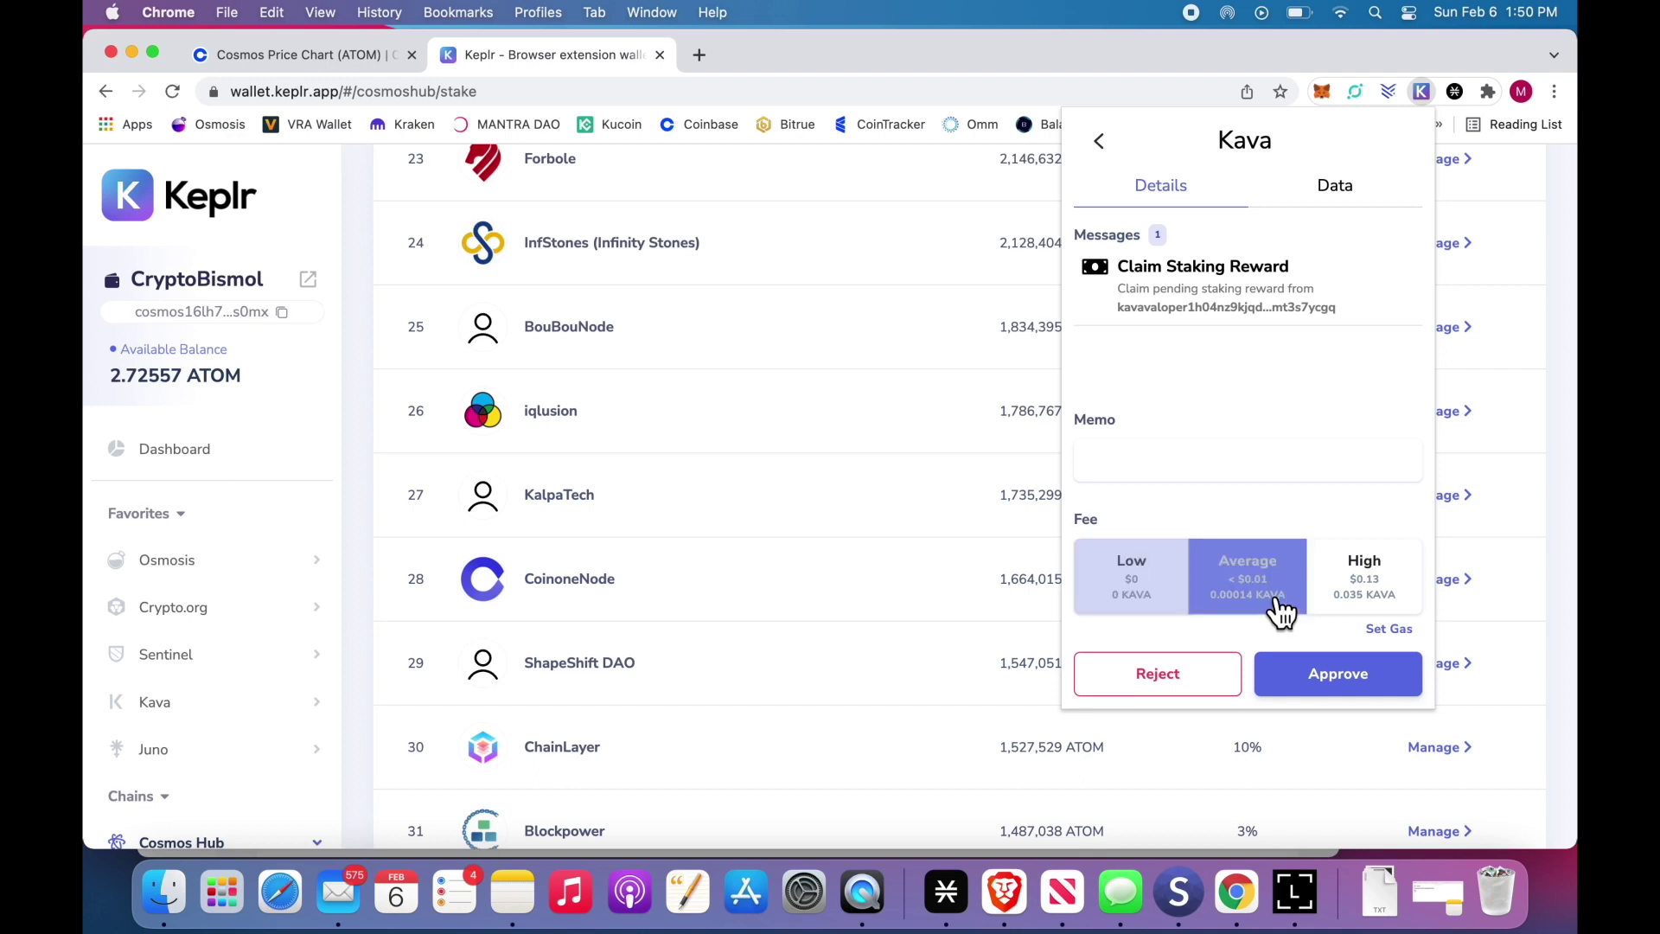
{"action": "left_click", "coordinate": [1339, 683]}
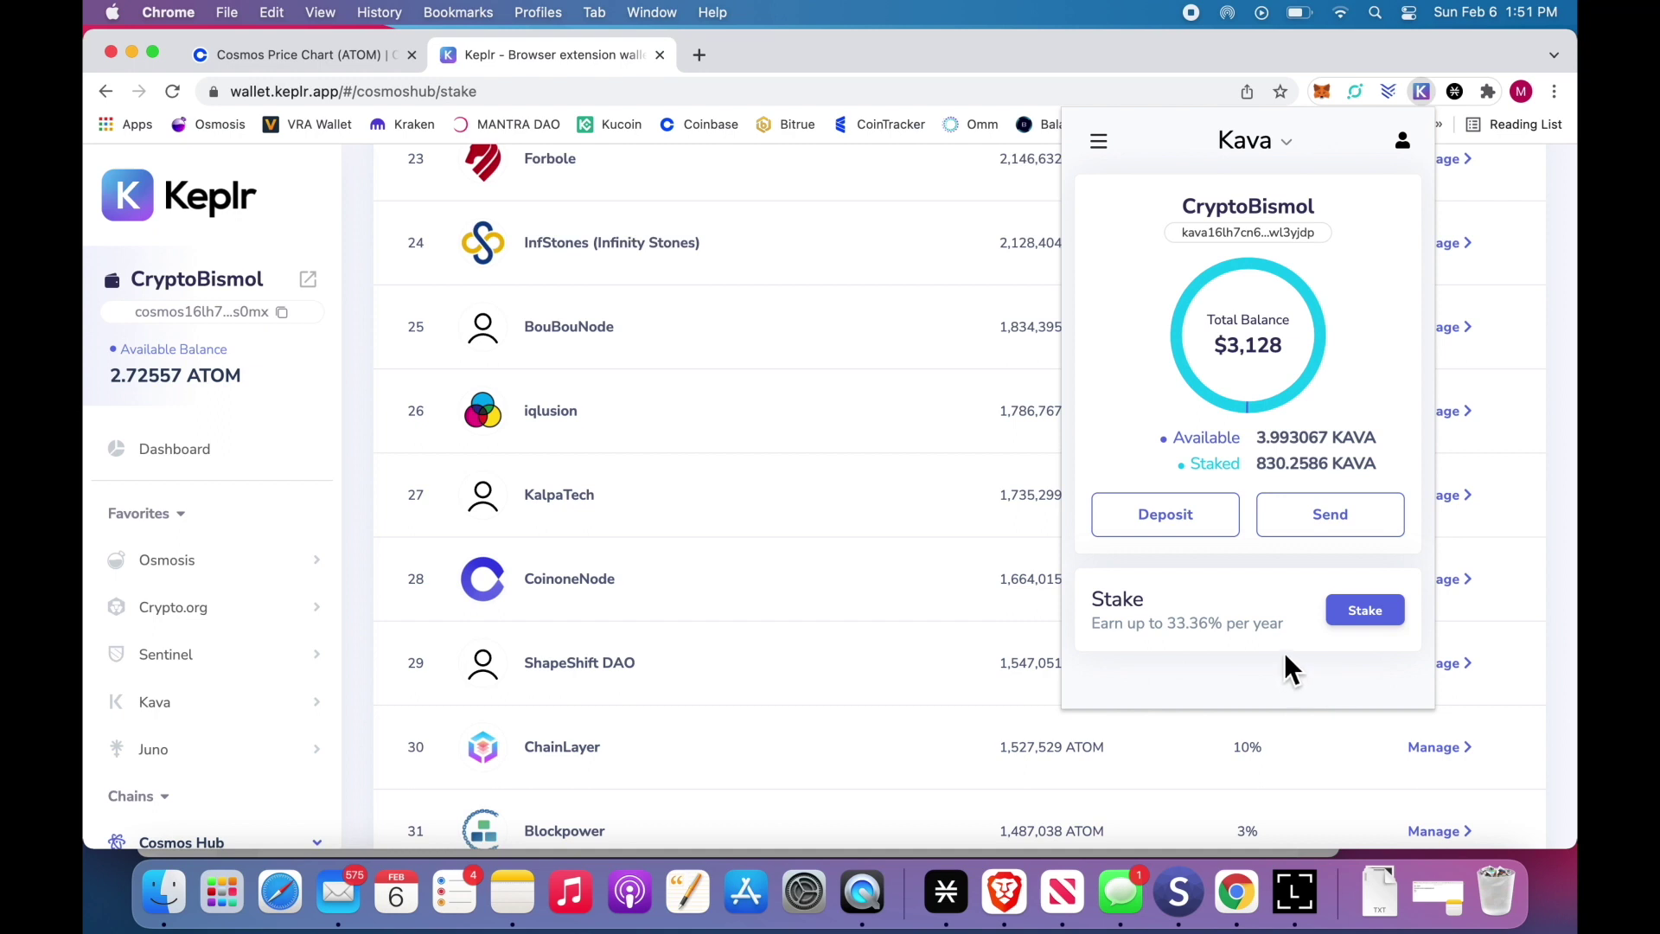
Delegate the maximum 3.986817 KAVA to EarnStash and approve it in Keplr
{"action": "left_click", "coordinate": [1365, 609]}
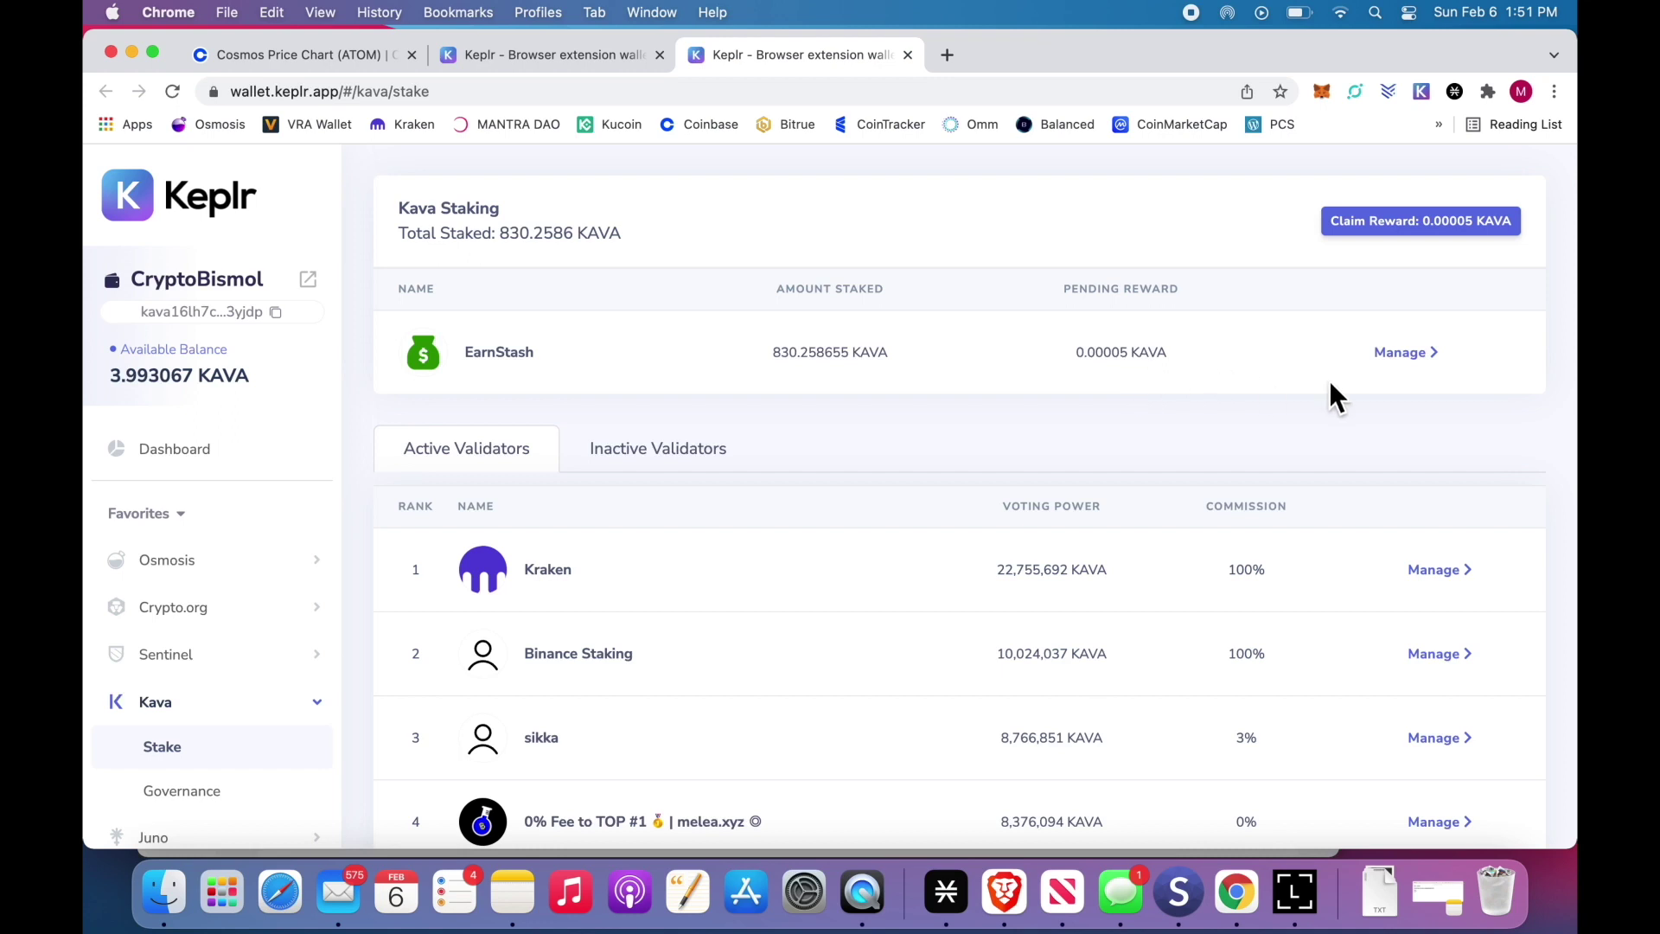
{"action": "left_click", "coordinate": [1404, 352]}
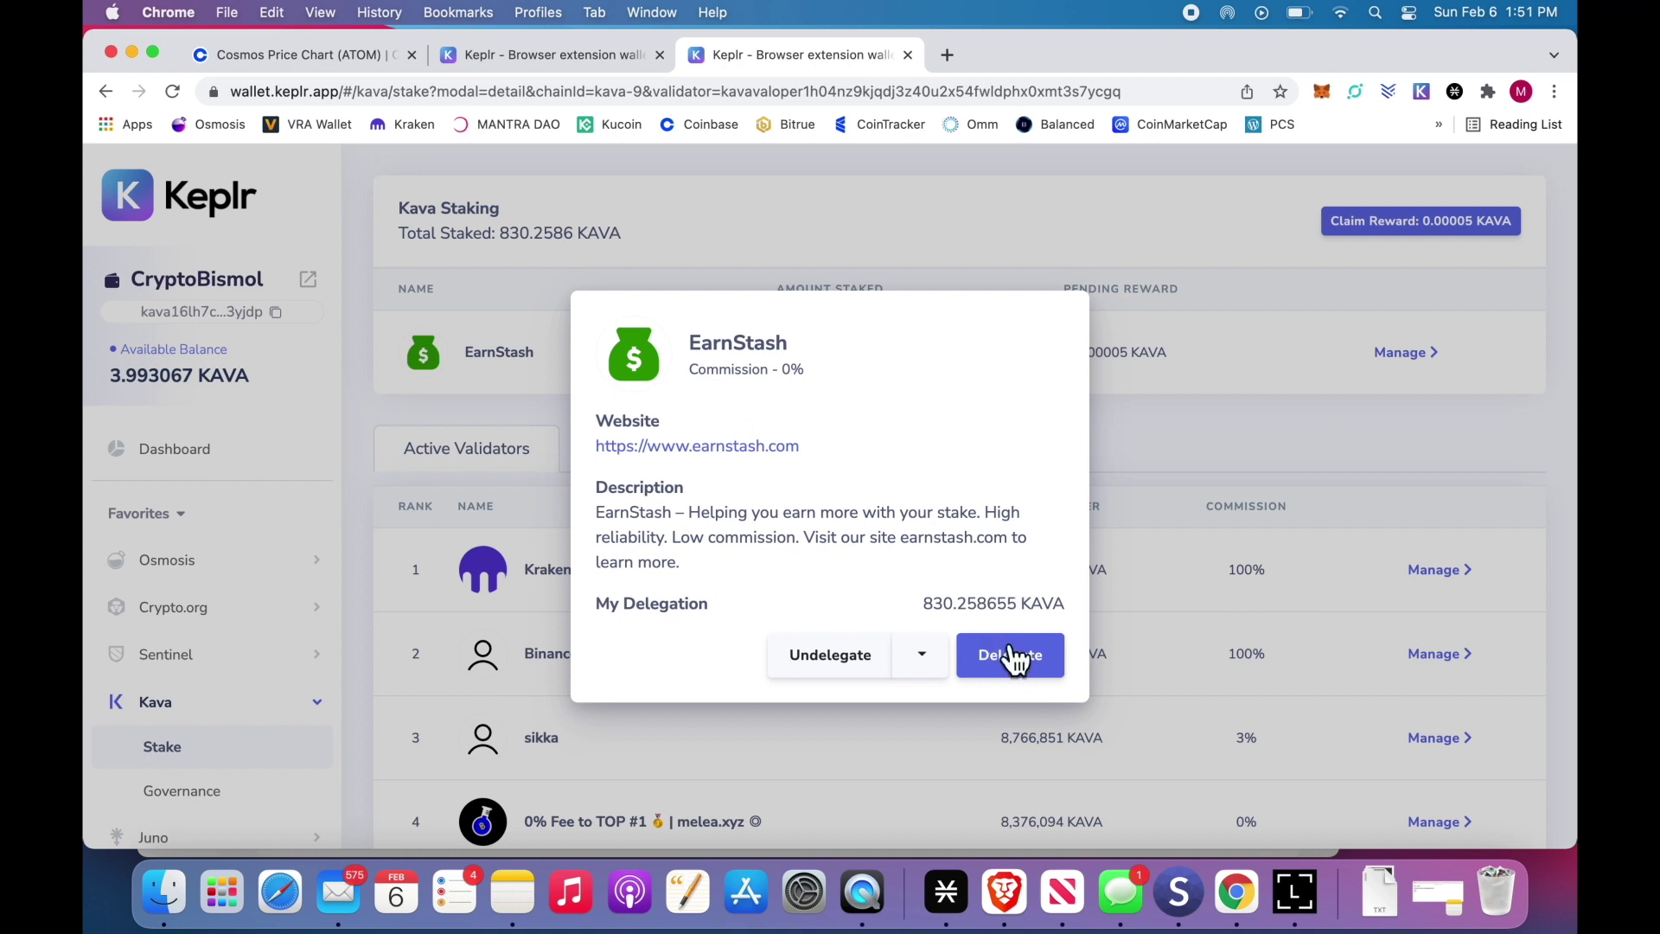
{"action": "left_click", "coordinate": [1012, 657]}
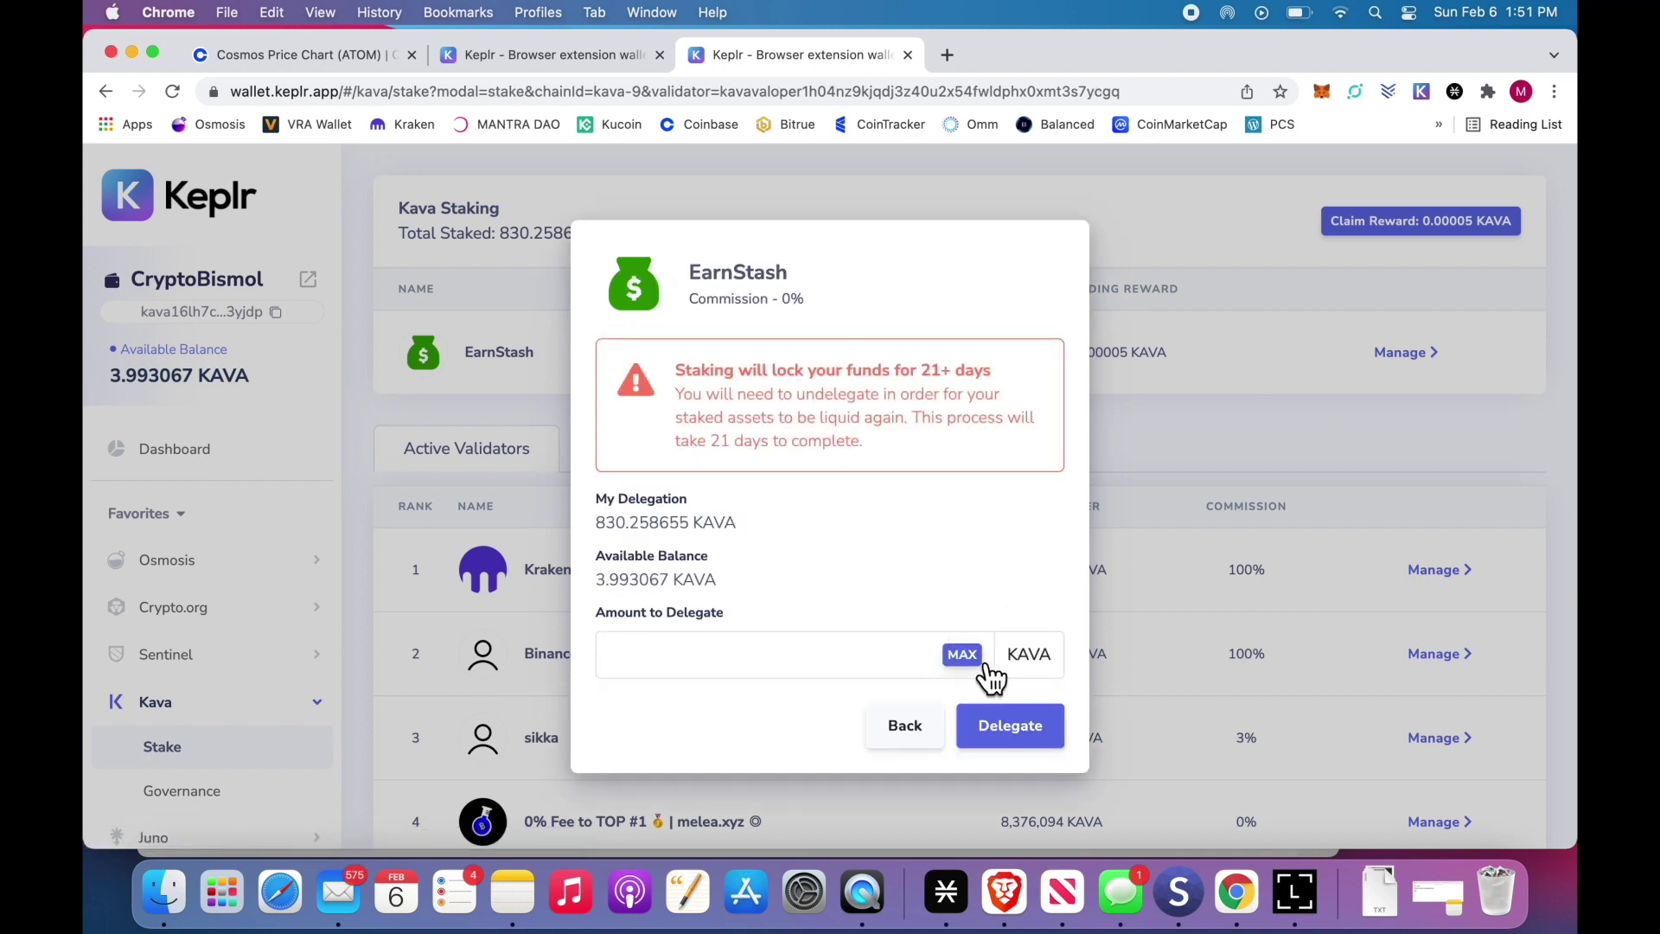
{"action": "left_click", "coordinate": [977, 659]}
{"action": "left_click", "coordinate": [1011, 722]}
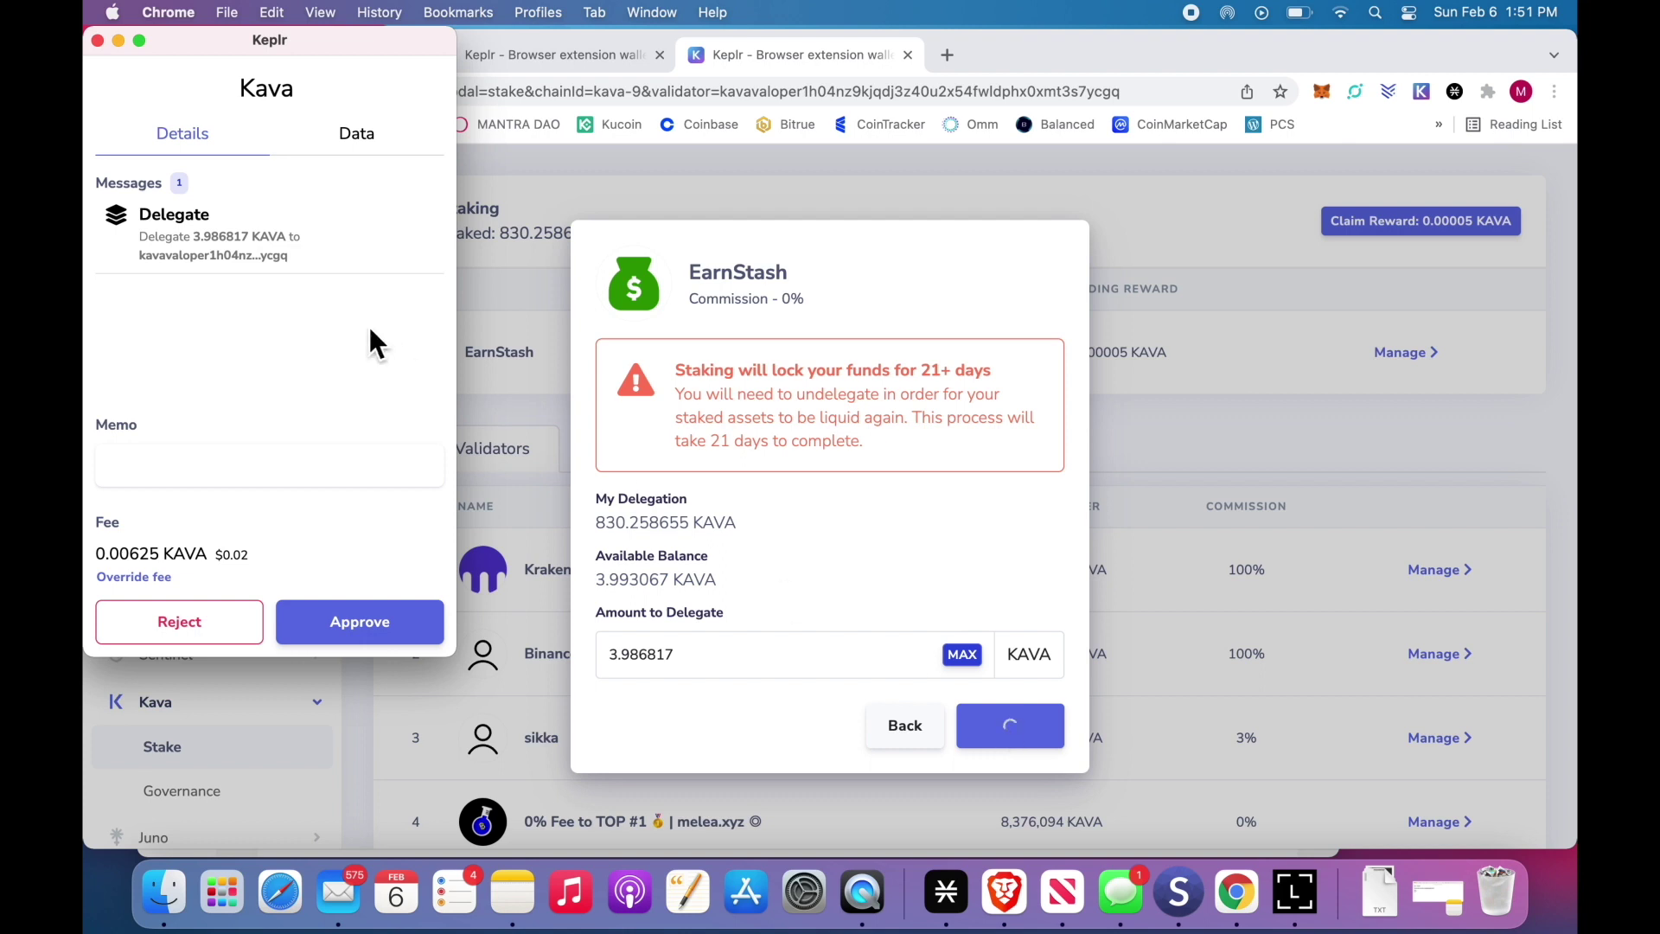
{"action": "left_click", "coordinate": [371, 628]}
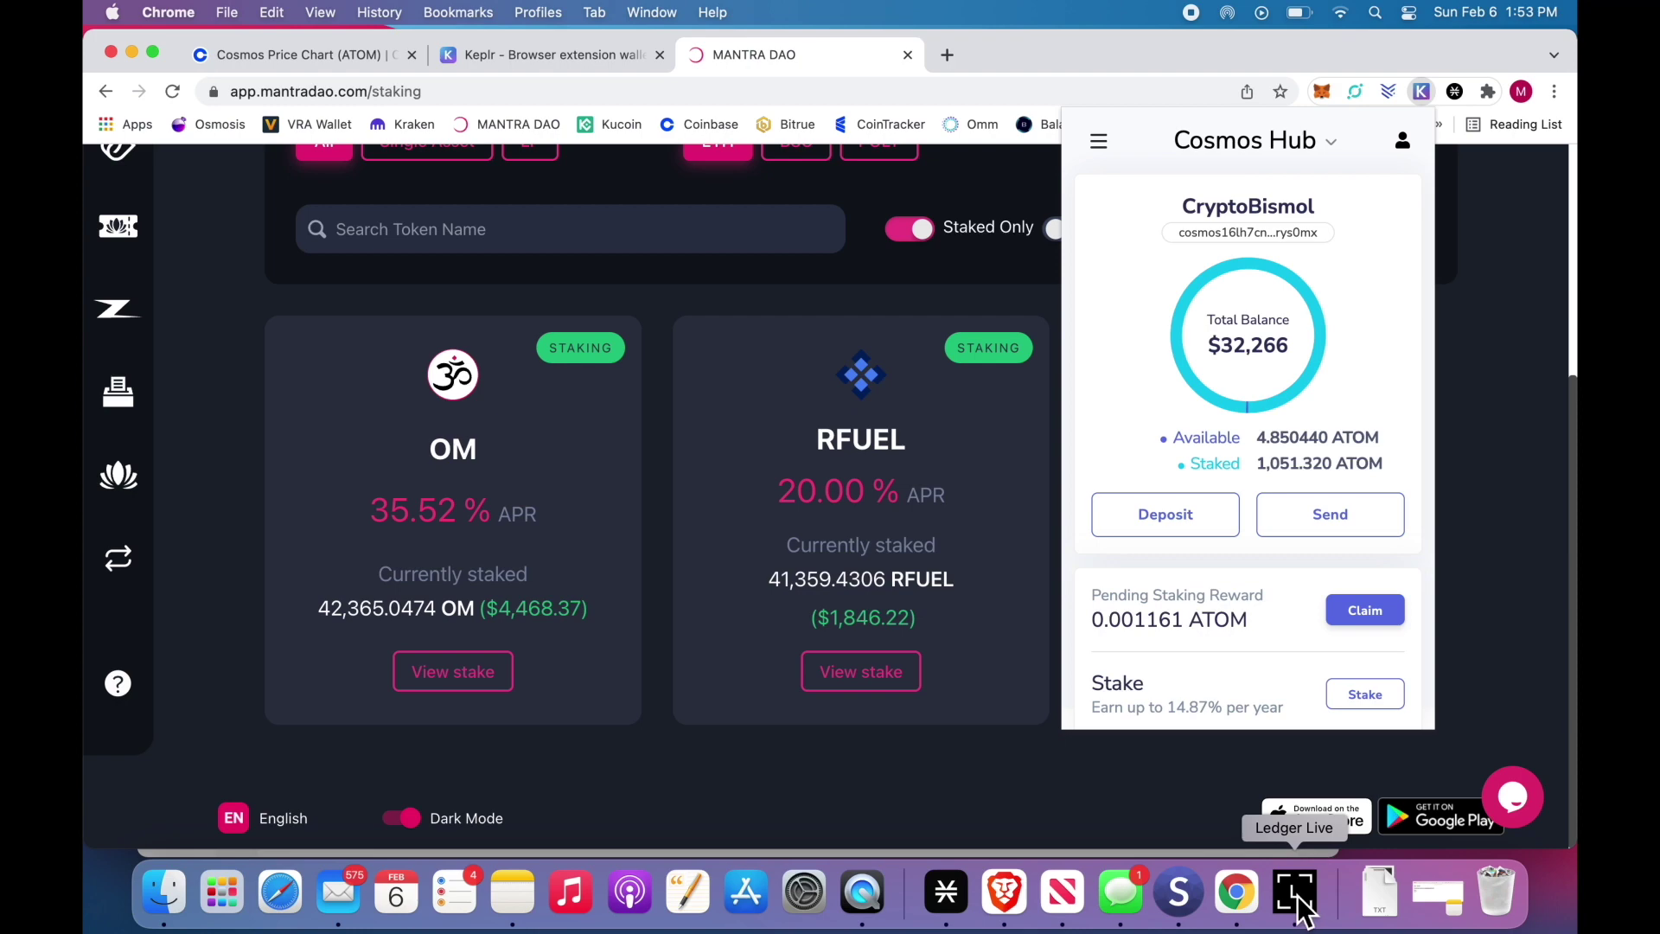
Review the Cosmos delegations in Ledger Live, then return to Chrome and check the Kava balance in Keplr
{"action": "left_click", "coordinate": [1296, 899]}
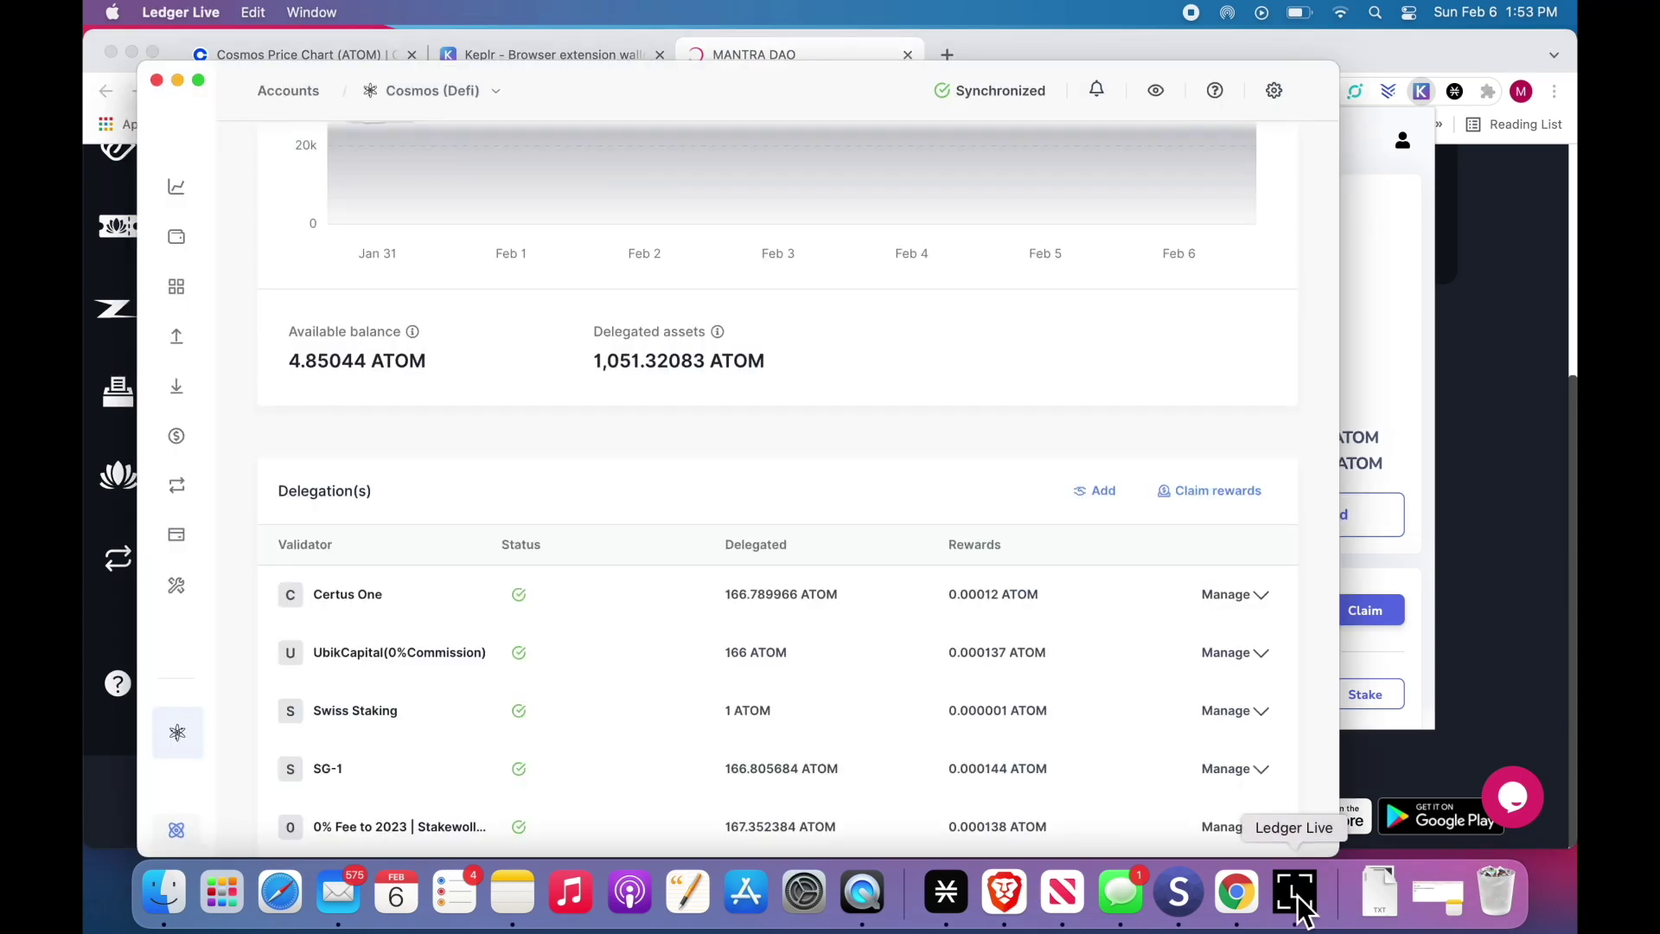
{"action": "left_click", "coordinate": [308, 54]}
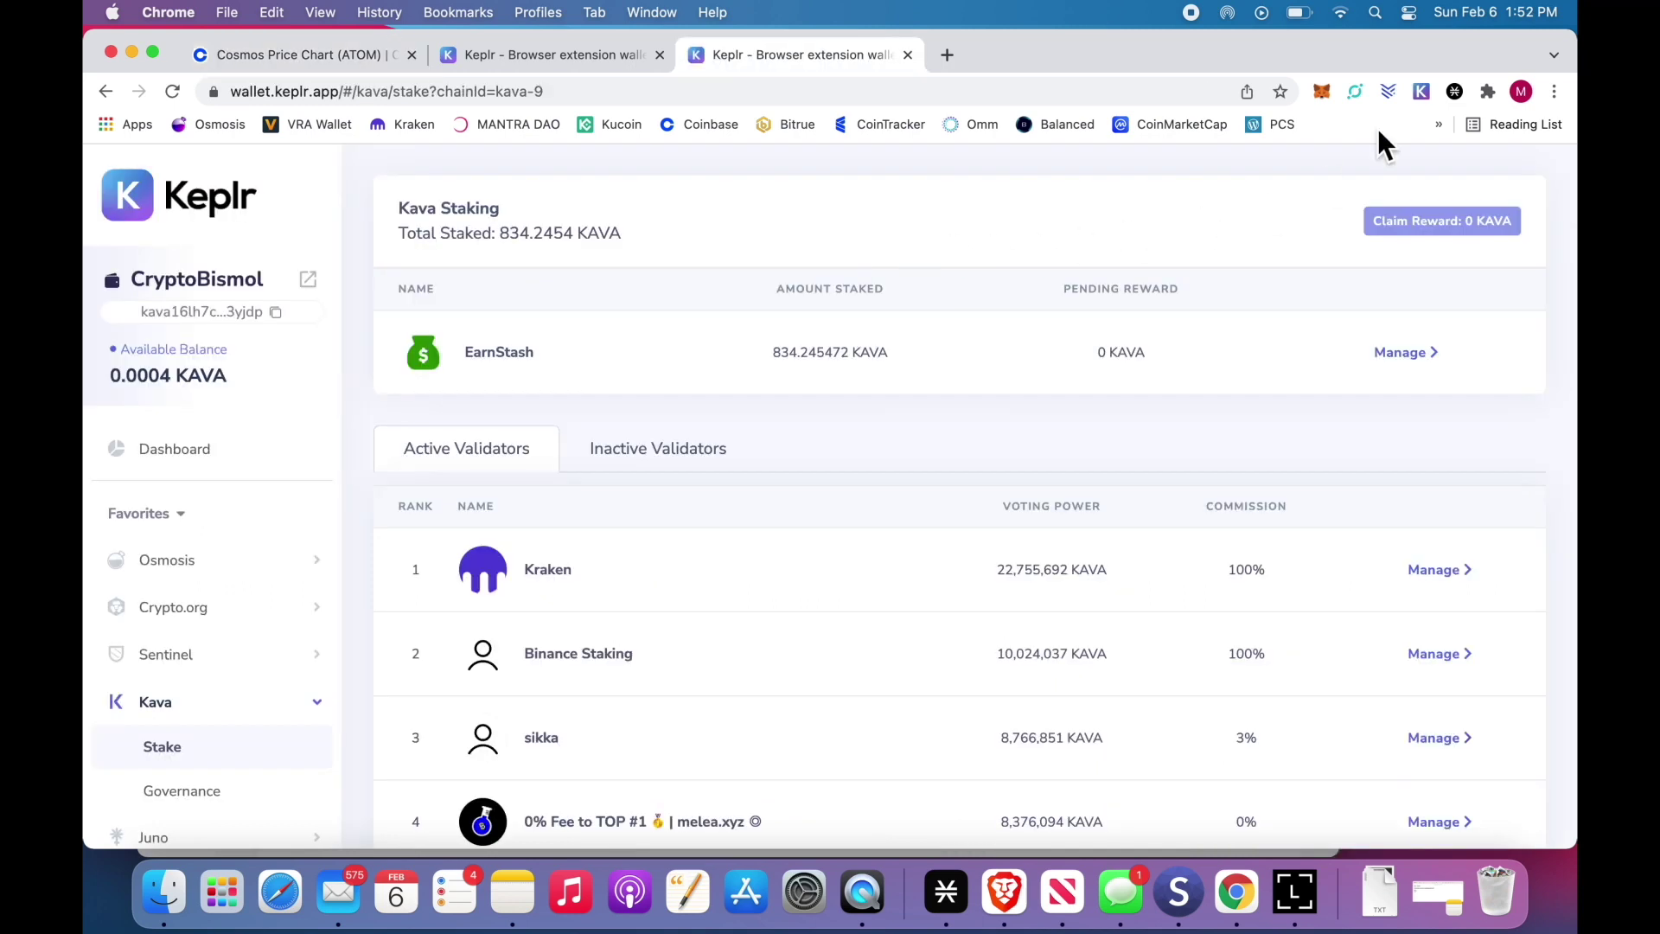
{"action": "left_click", "coordinate": [1428, 88]}
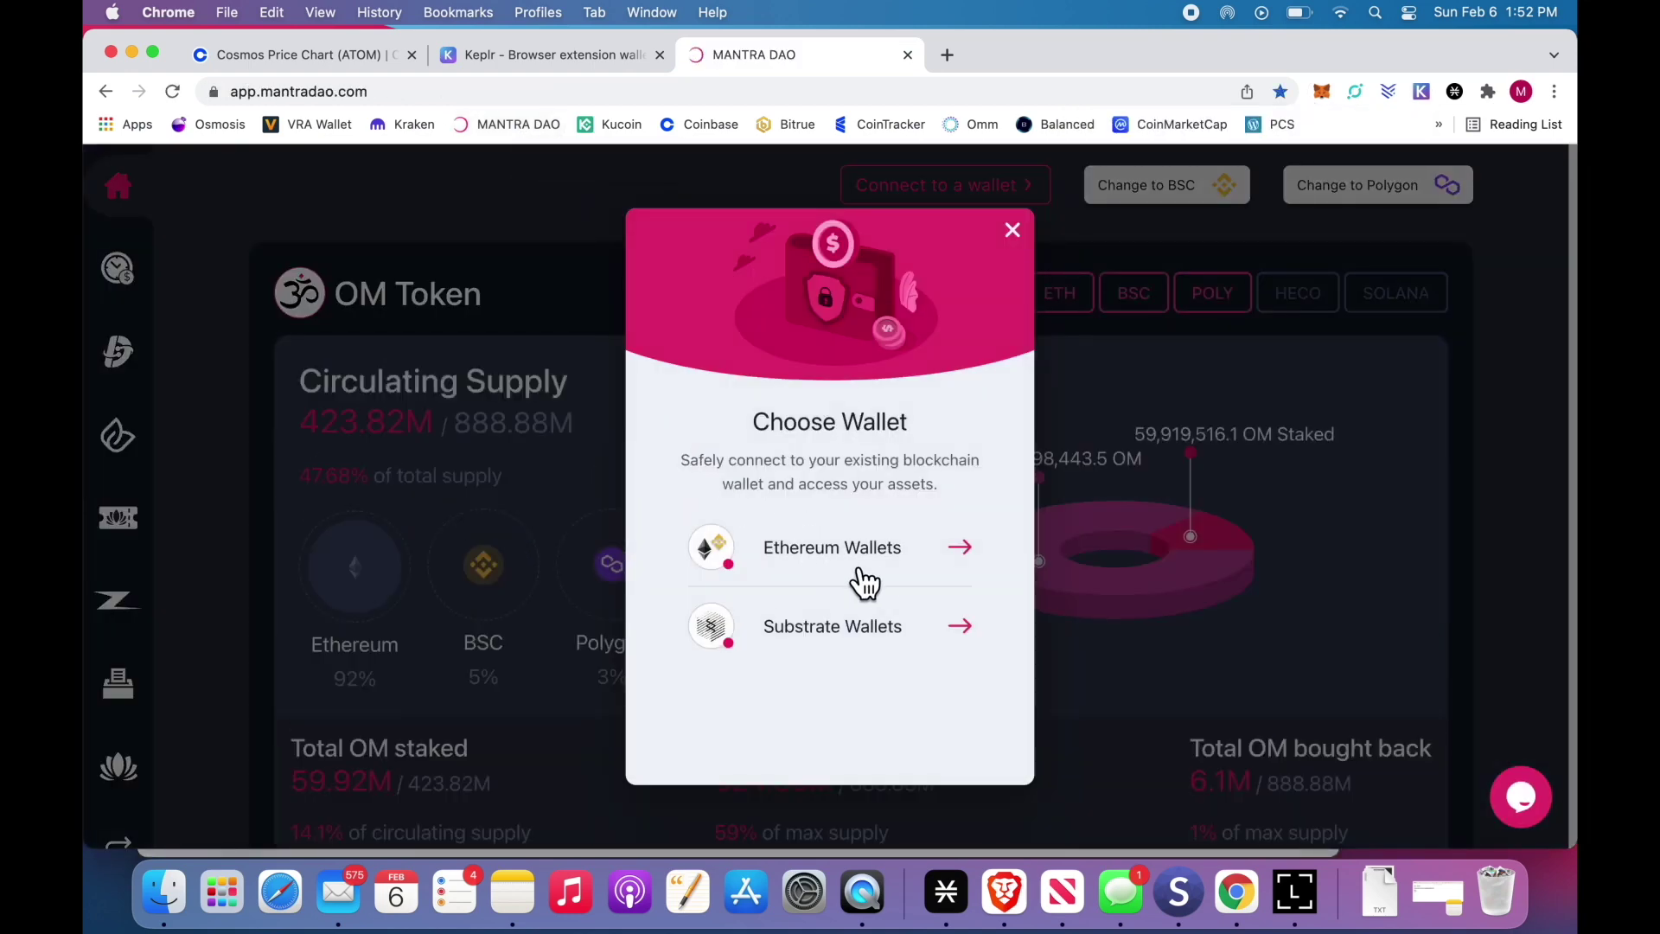
Connect MANTRA DAO through Ethereum Wallets > MetaMask, unlocking MetaMask with the wallet password
{"action": "left_click", "coordinate": [861, 571]}
{"action": "left_click", "coordinate": [849, 517]}
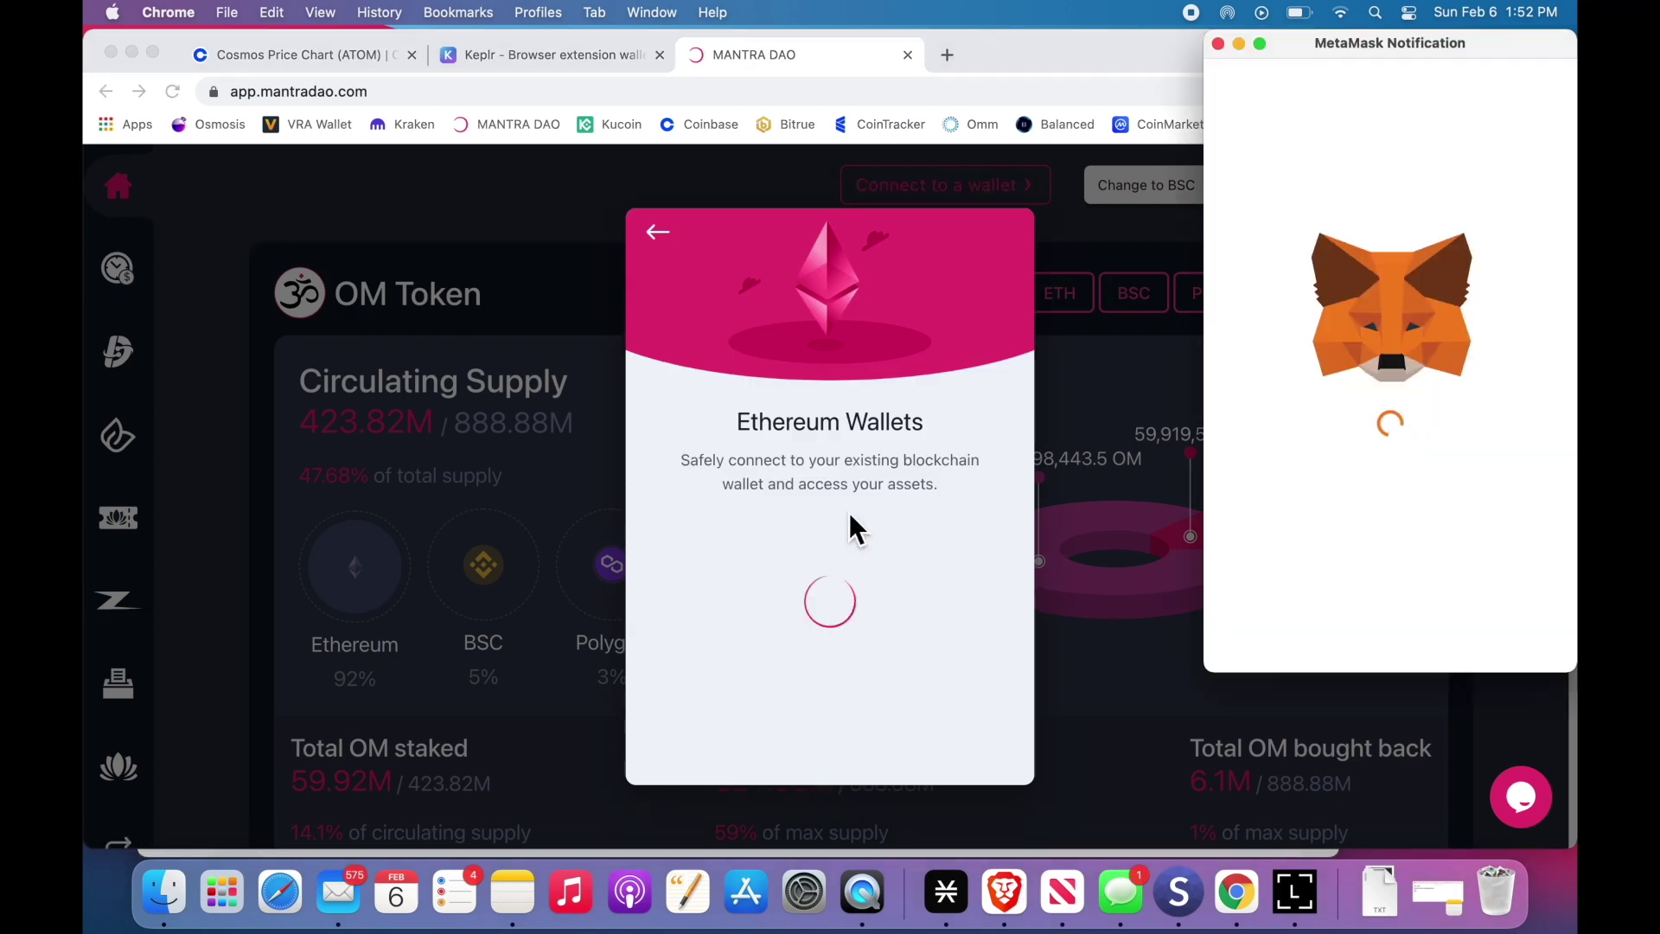
{"action": "left_click", "coordinate": [1237, 415]}
{"action": "type", "text": "•••"}
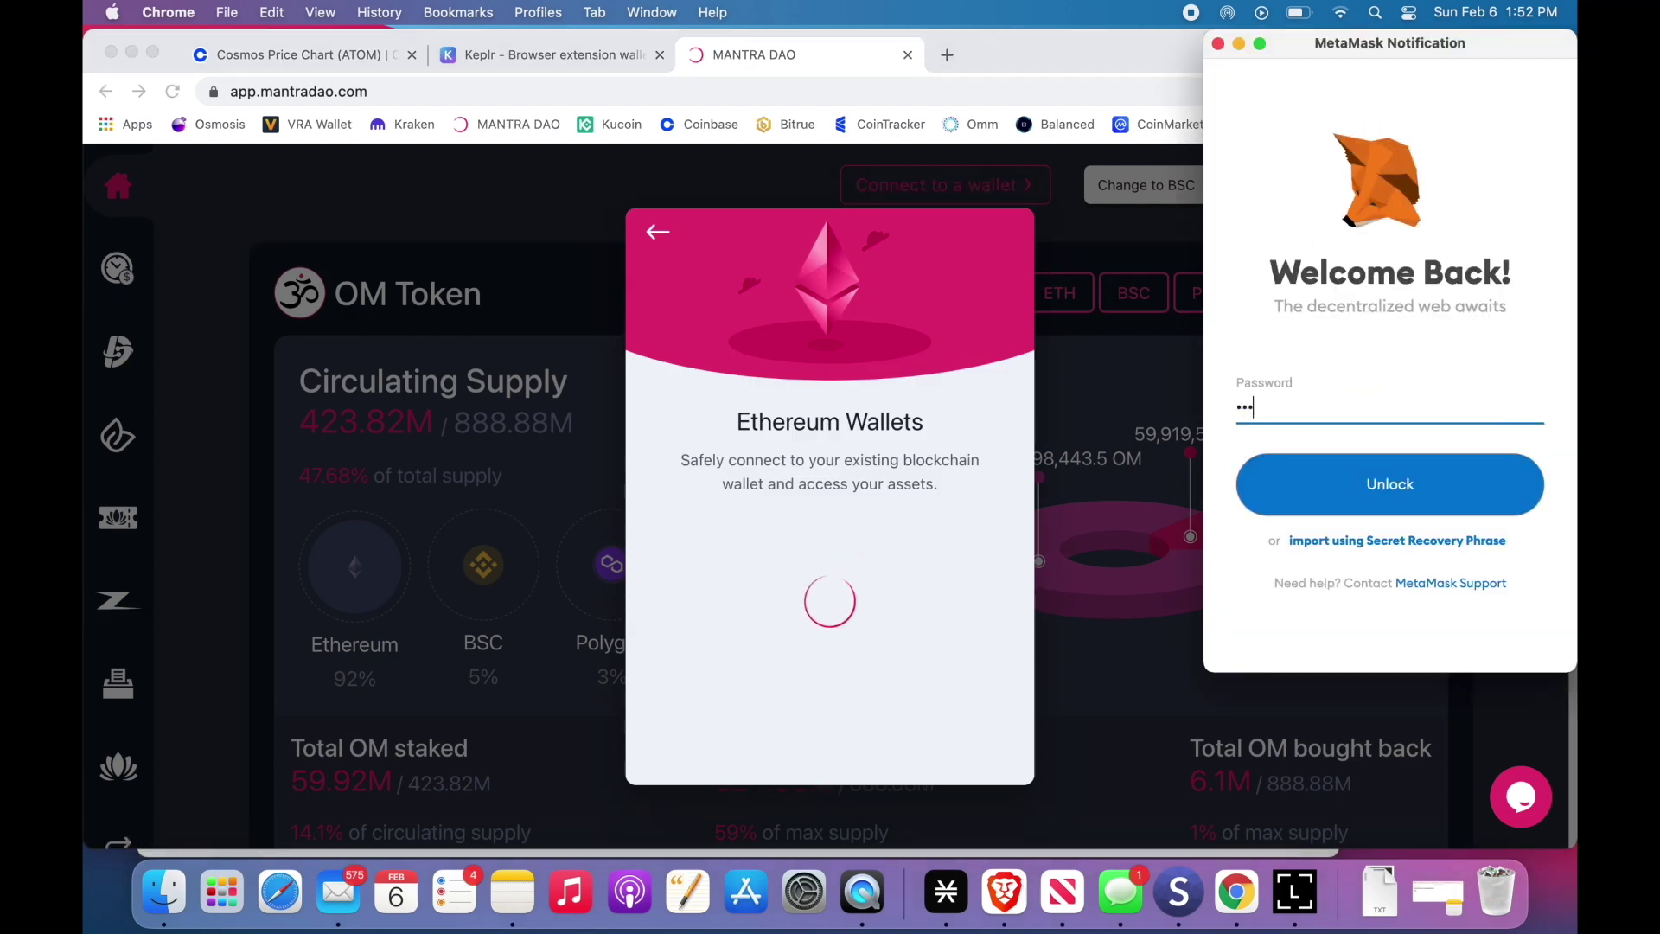
{"action": "type", "text": "••••••••"}
{"action": "key", "text": "Return"}
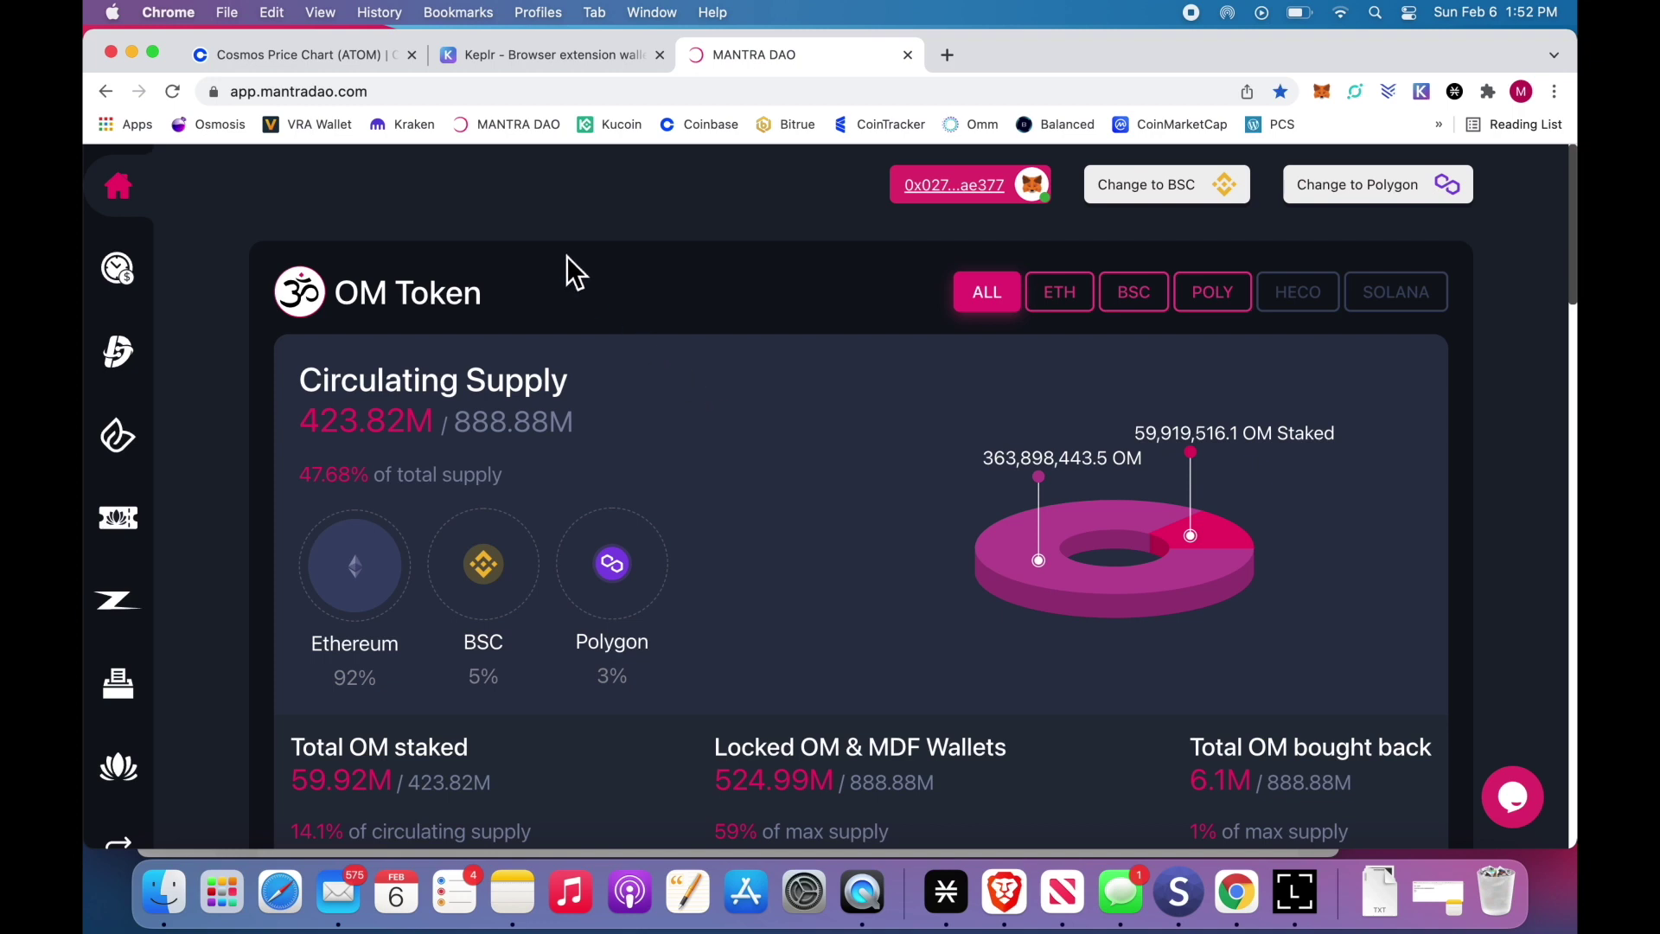
Filter the staking pools to Staked Only and open the OM stake details
{"action": "left_click", "coordinate": [122, 273]}
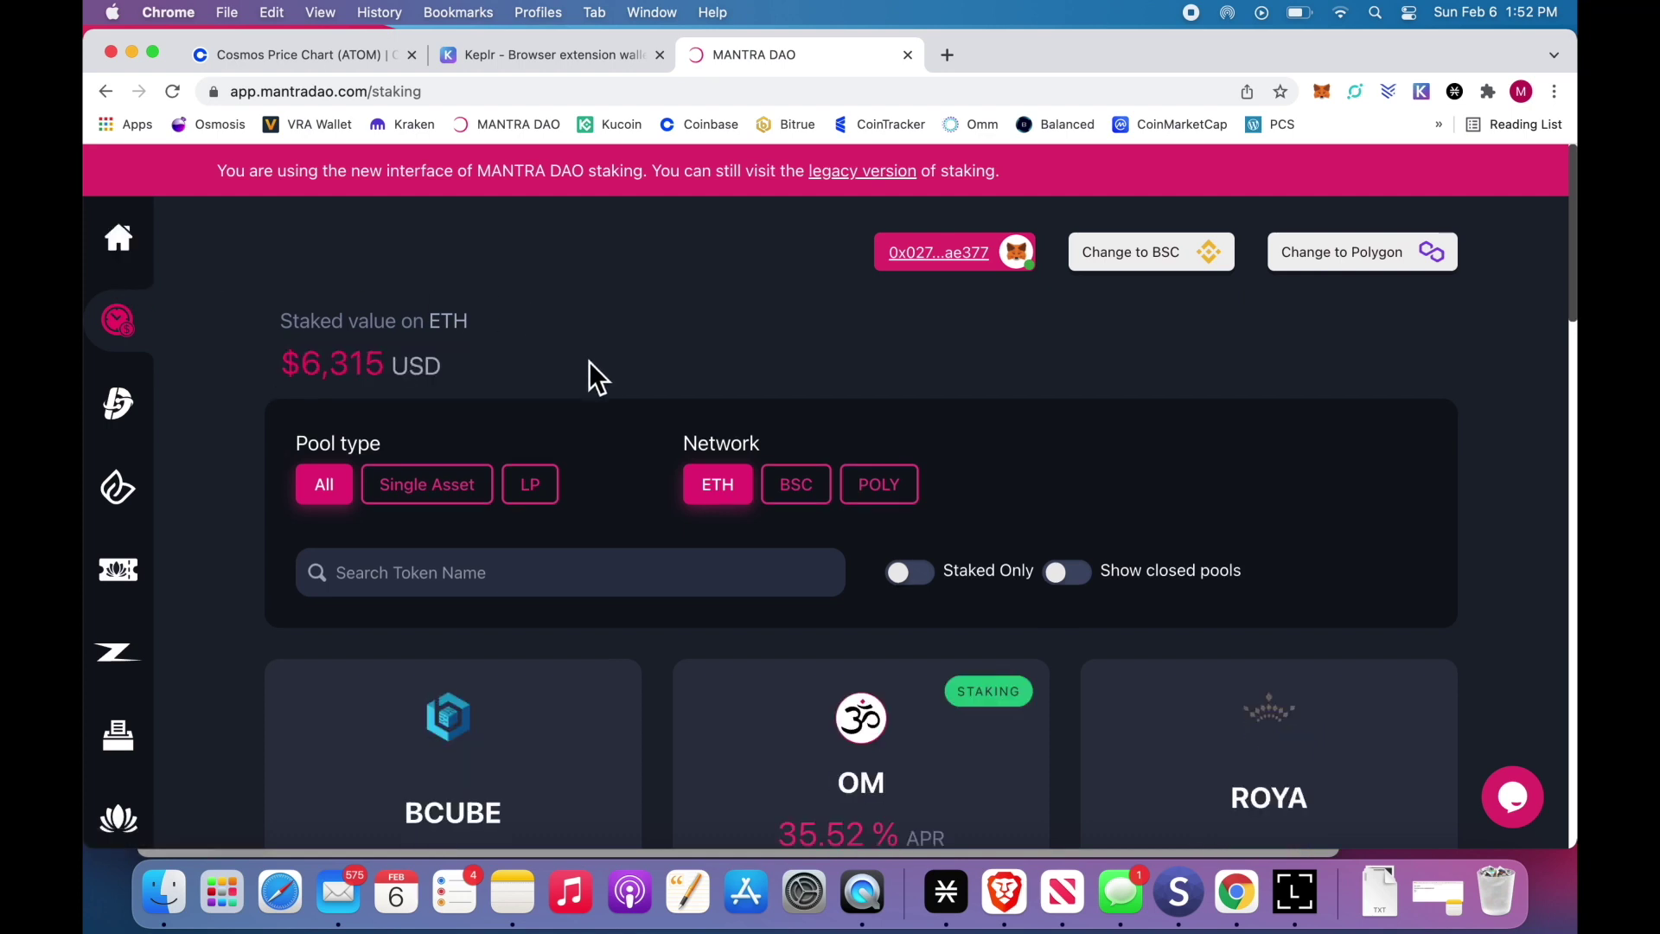
{"action": "left_click", "coordinate": [912, 584]}
{"action": "scroll", "coordinate": [811, 582], "scroll_direction": "down", "scroll_amount": 4}
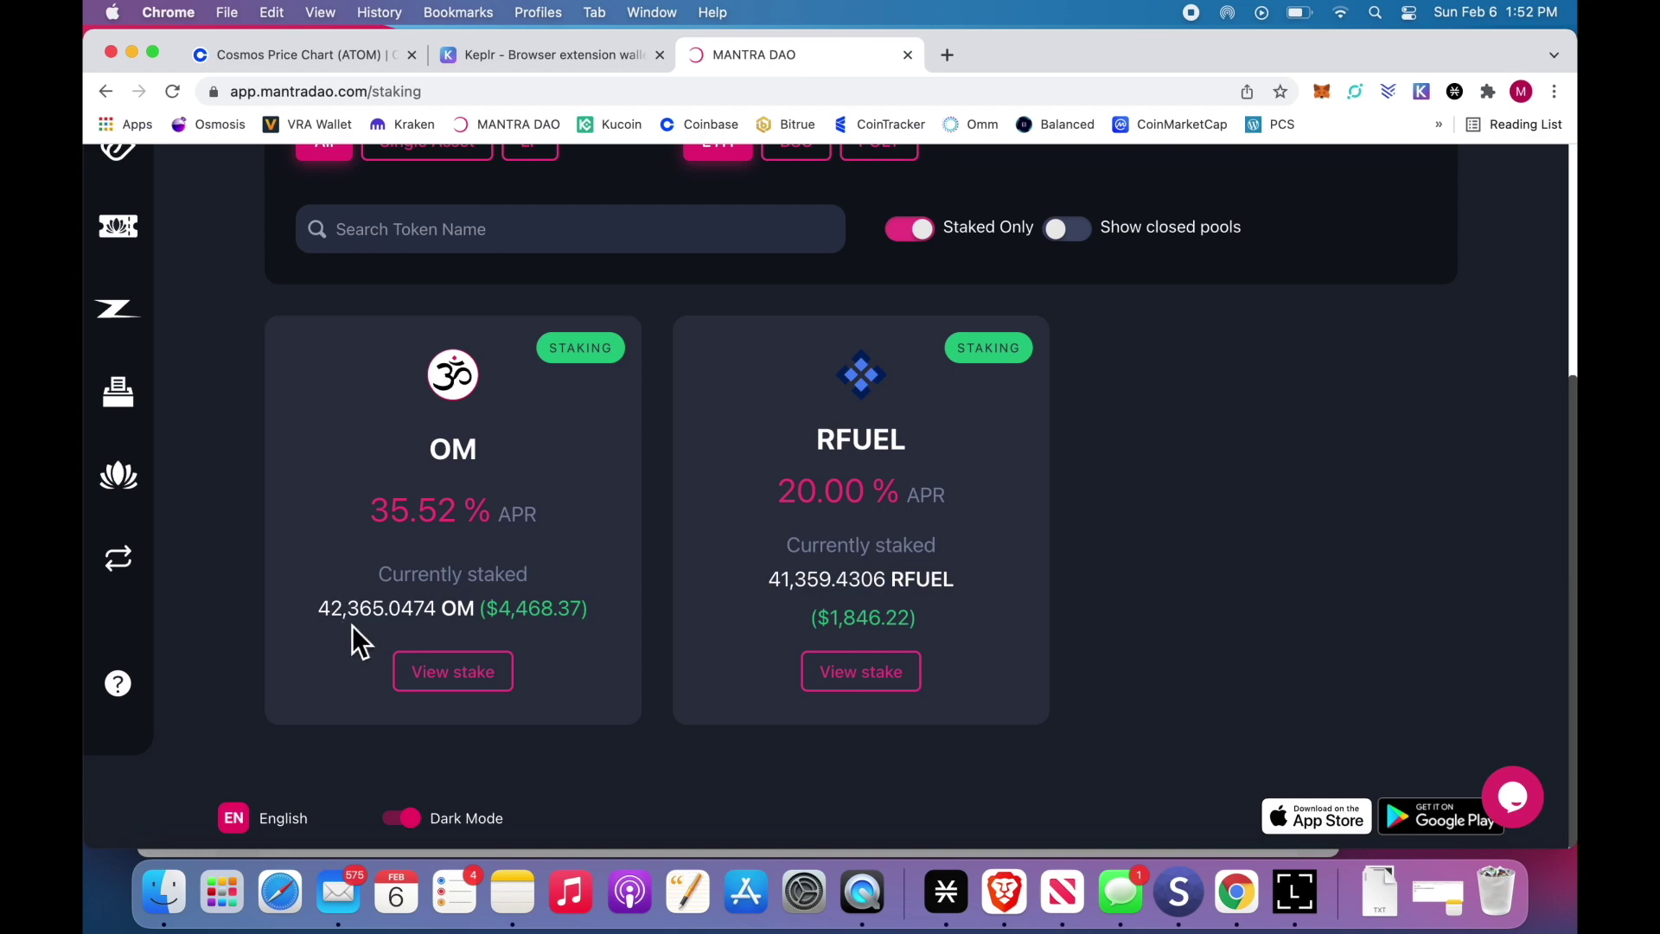
{"action": "left_click", "coordinate": [462, 672]}
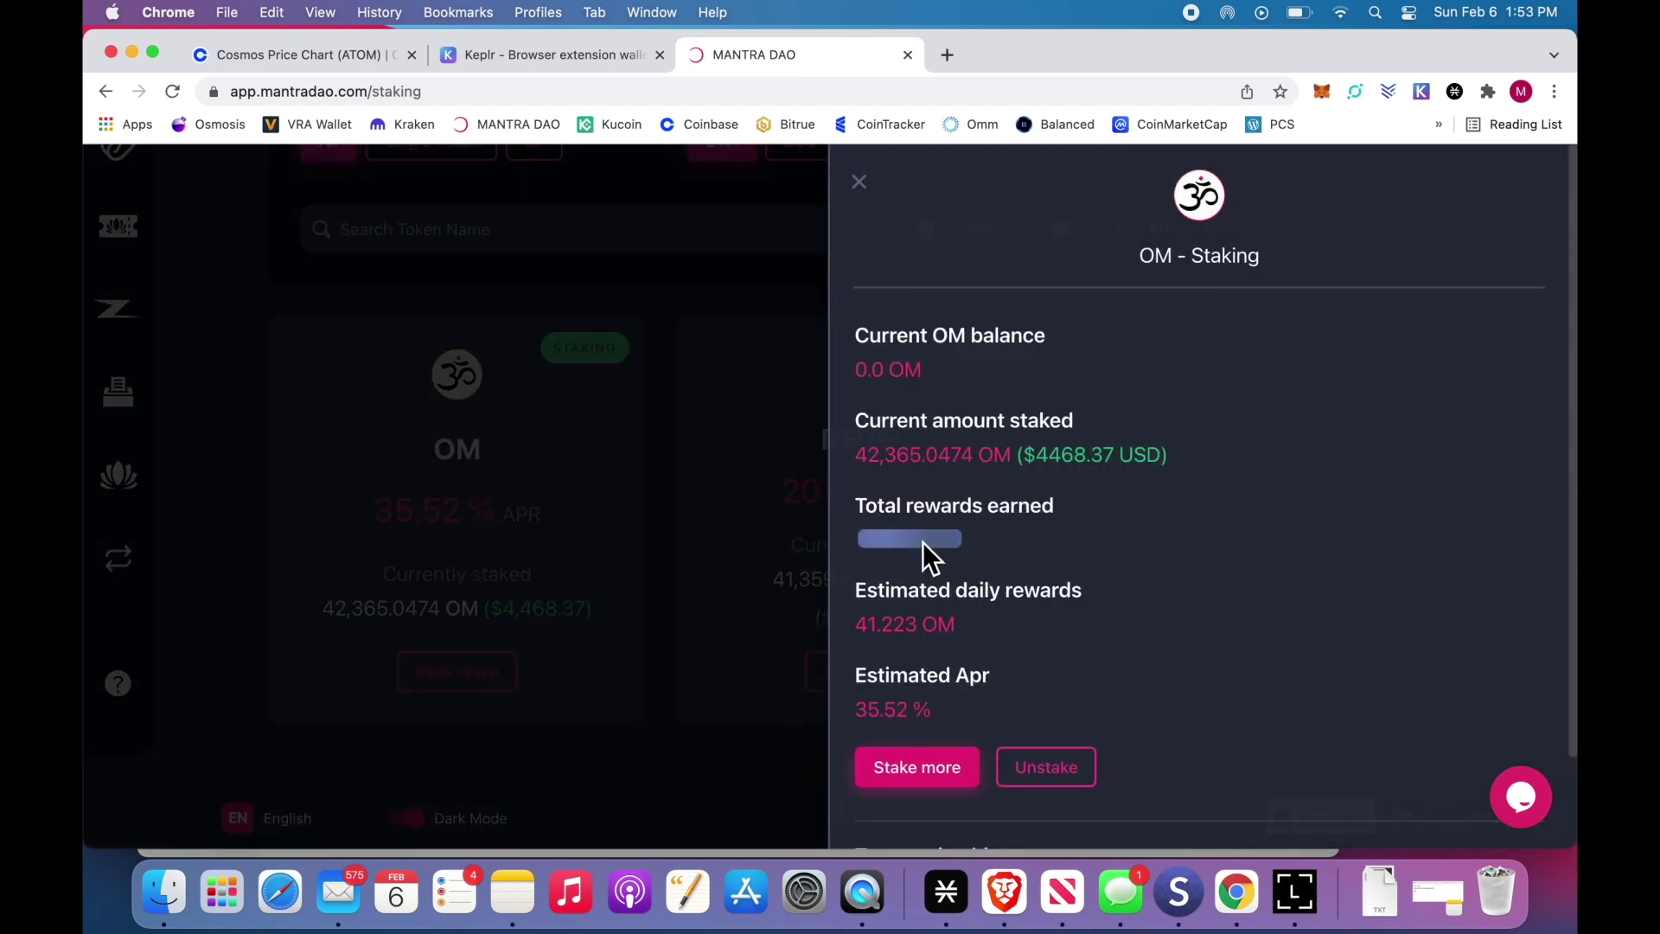
Request unstaking 2361 OM to see the $78.40 gas fee, then dismiss MetaMask and close the panel
{"action": "left_click", "coordinate": [1077, 773]}
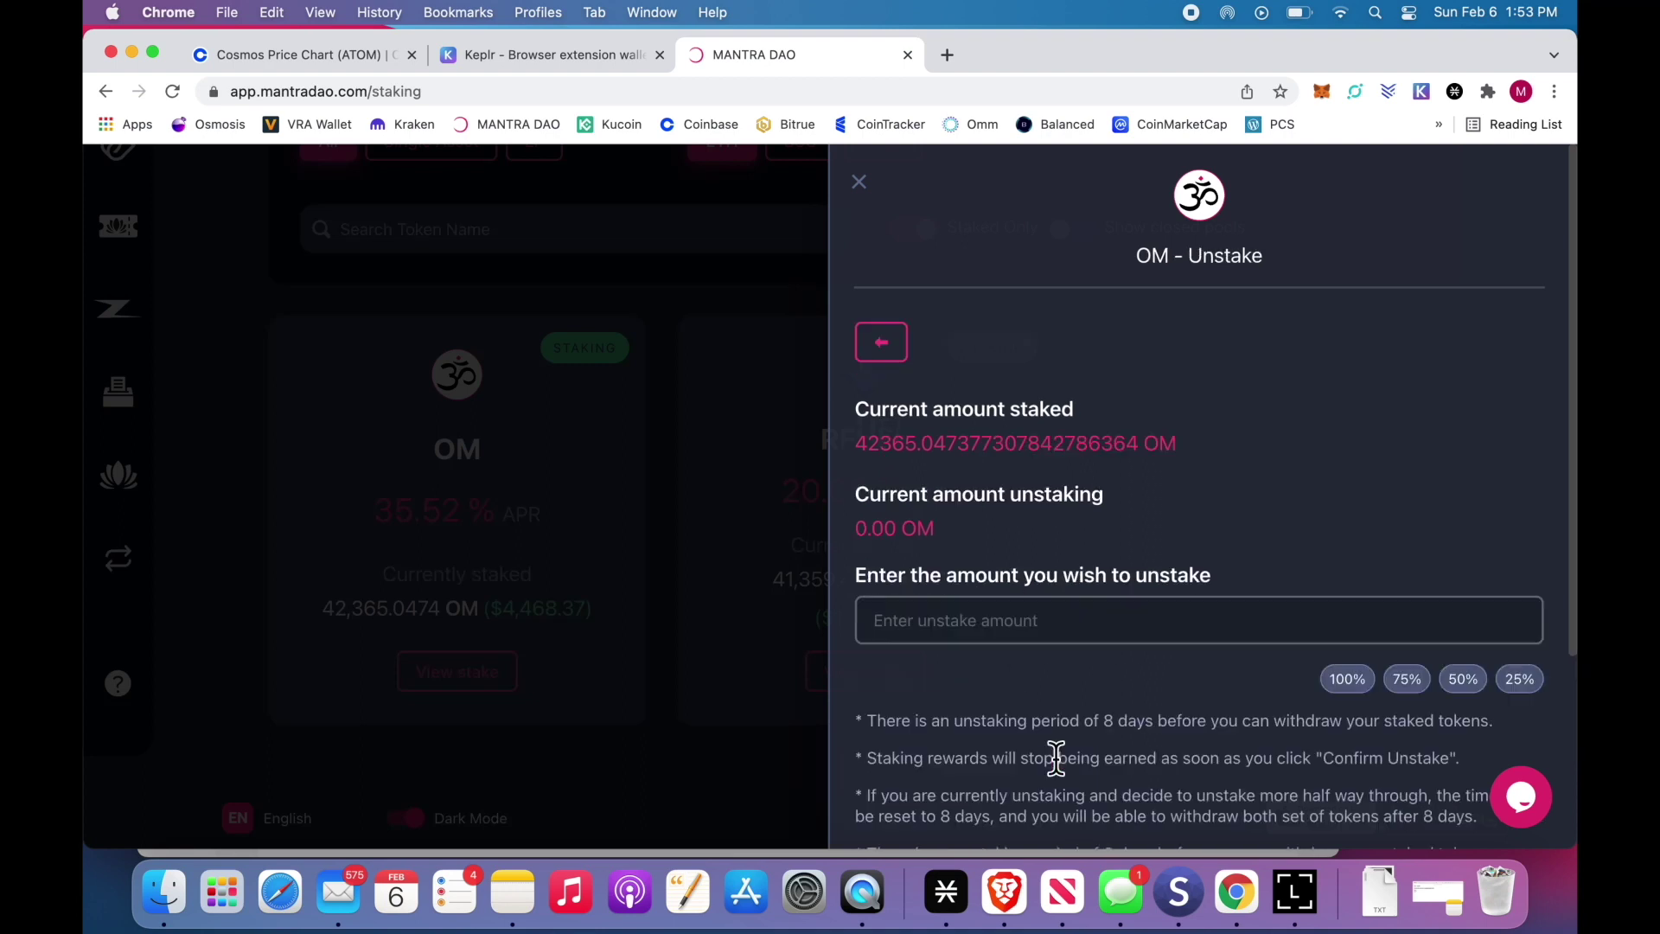
{"action": "left_click", "coordinate": [956, 624]}
{"action": "type", "text": "23"}
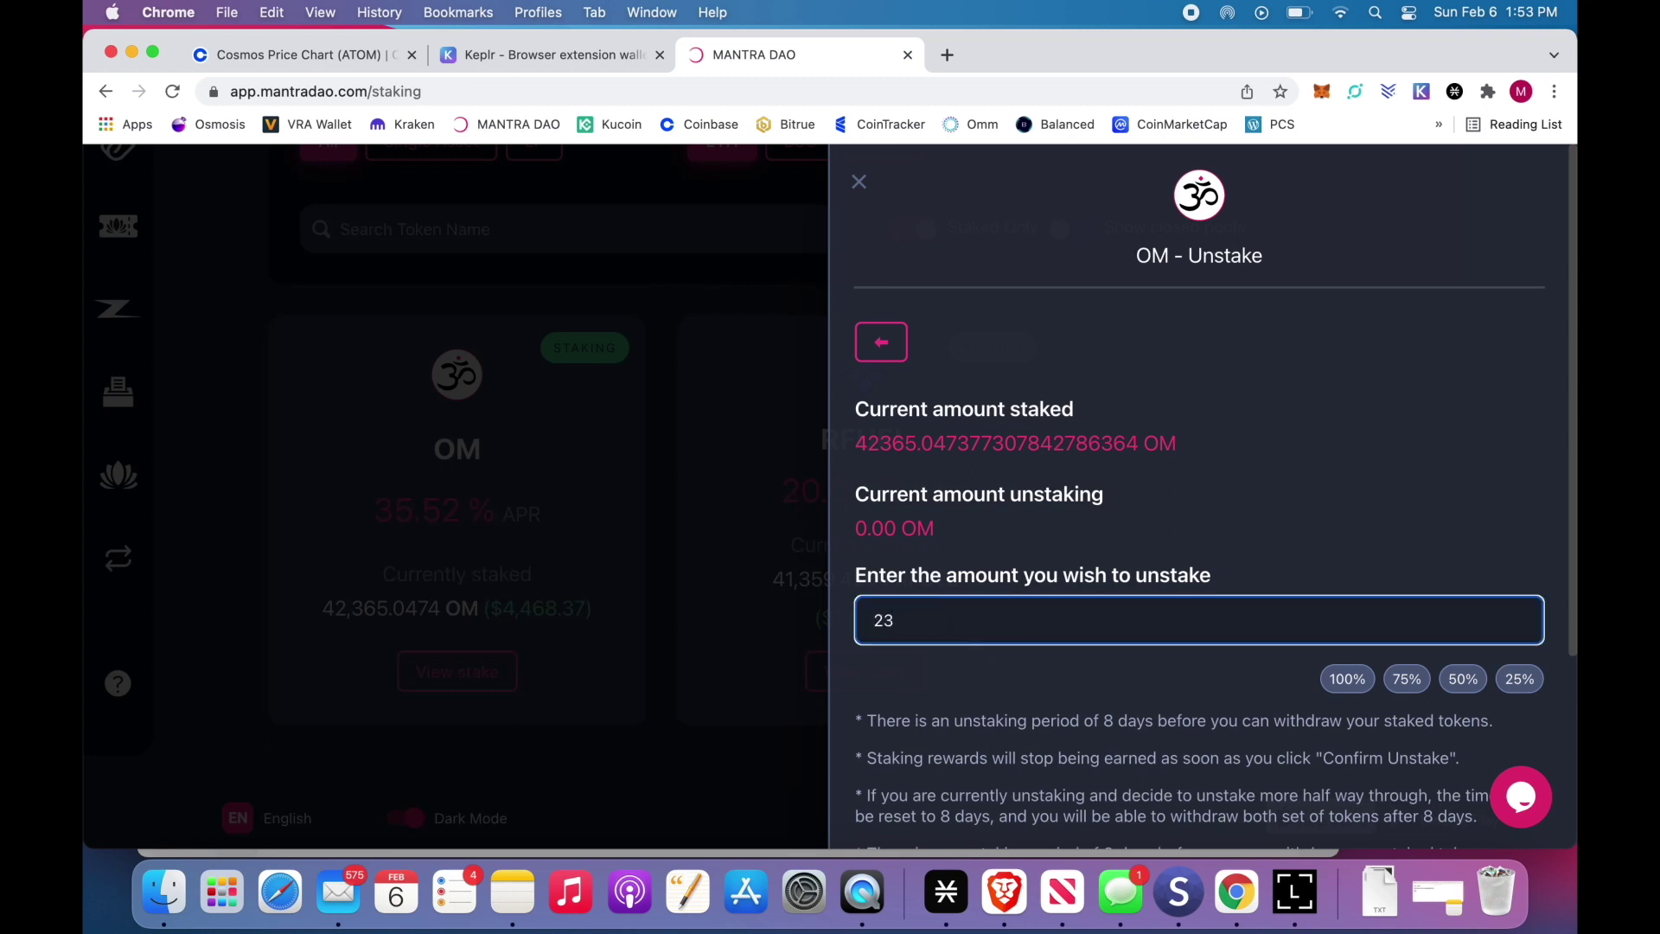
{"action": "type", "text": "61"}
{"action": "scroll", "coordinate": [1041, 689], "scroll_direction": "down", "scroll_amount": 5}
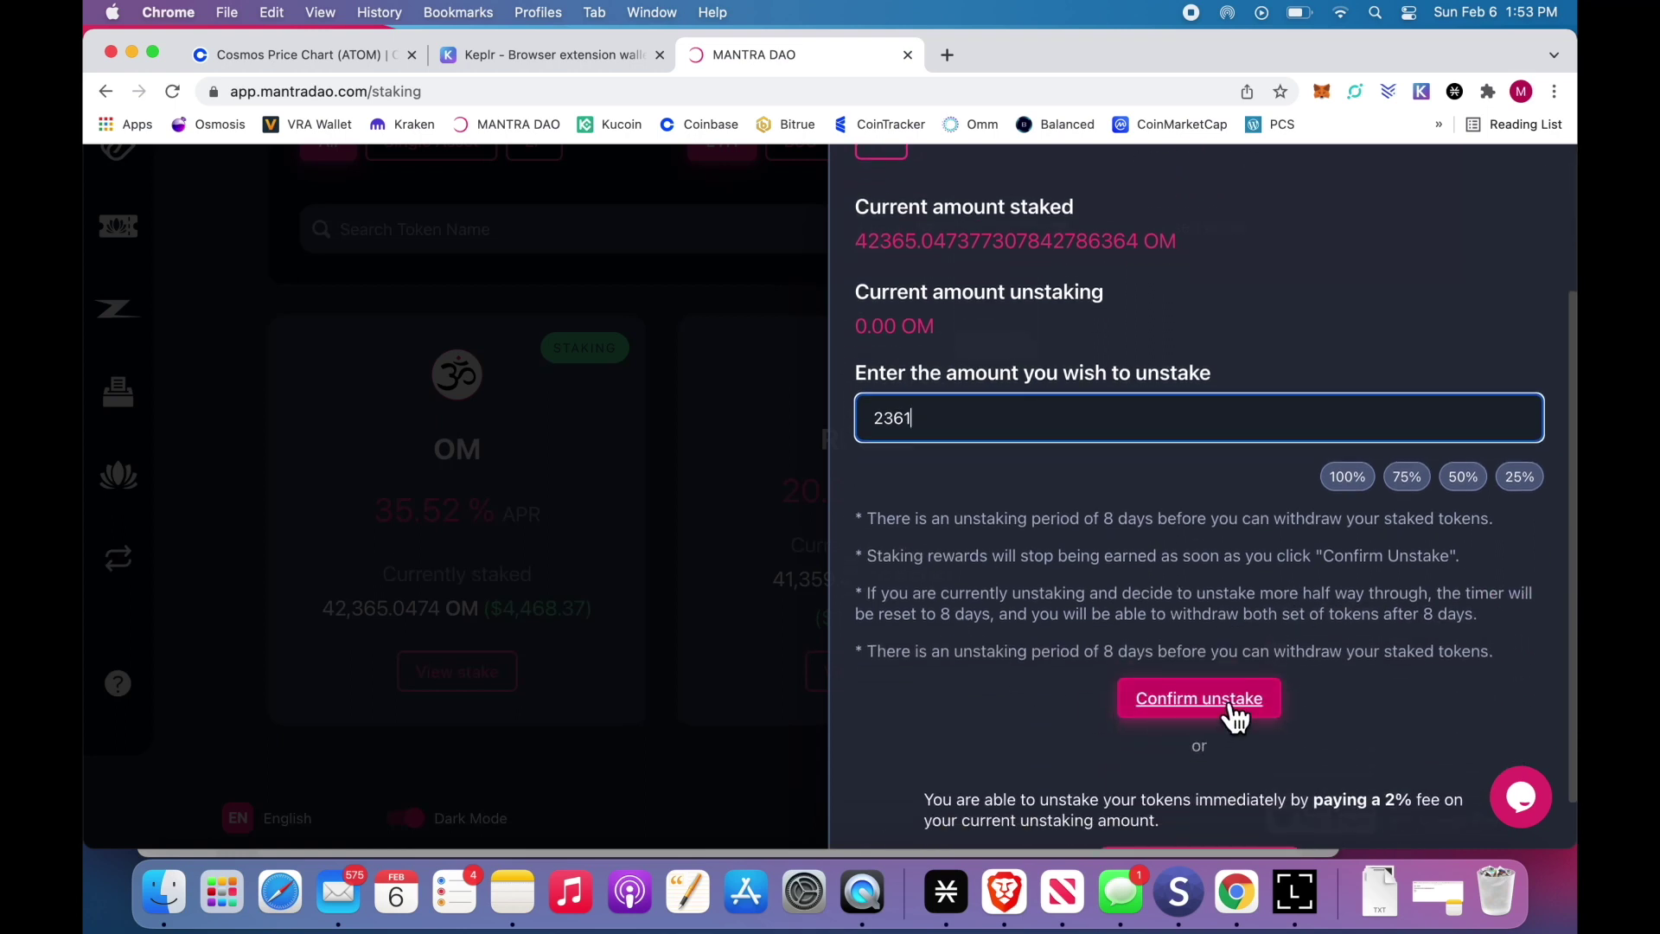
{"action": "left_click", "coordinate": [1231, 704]}
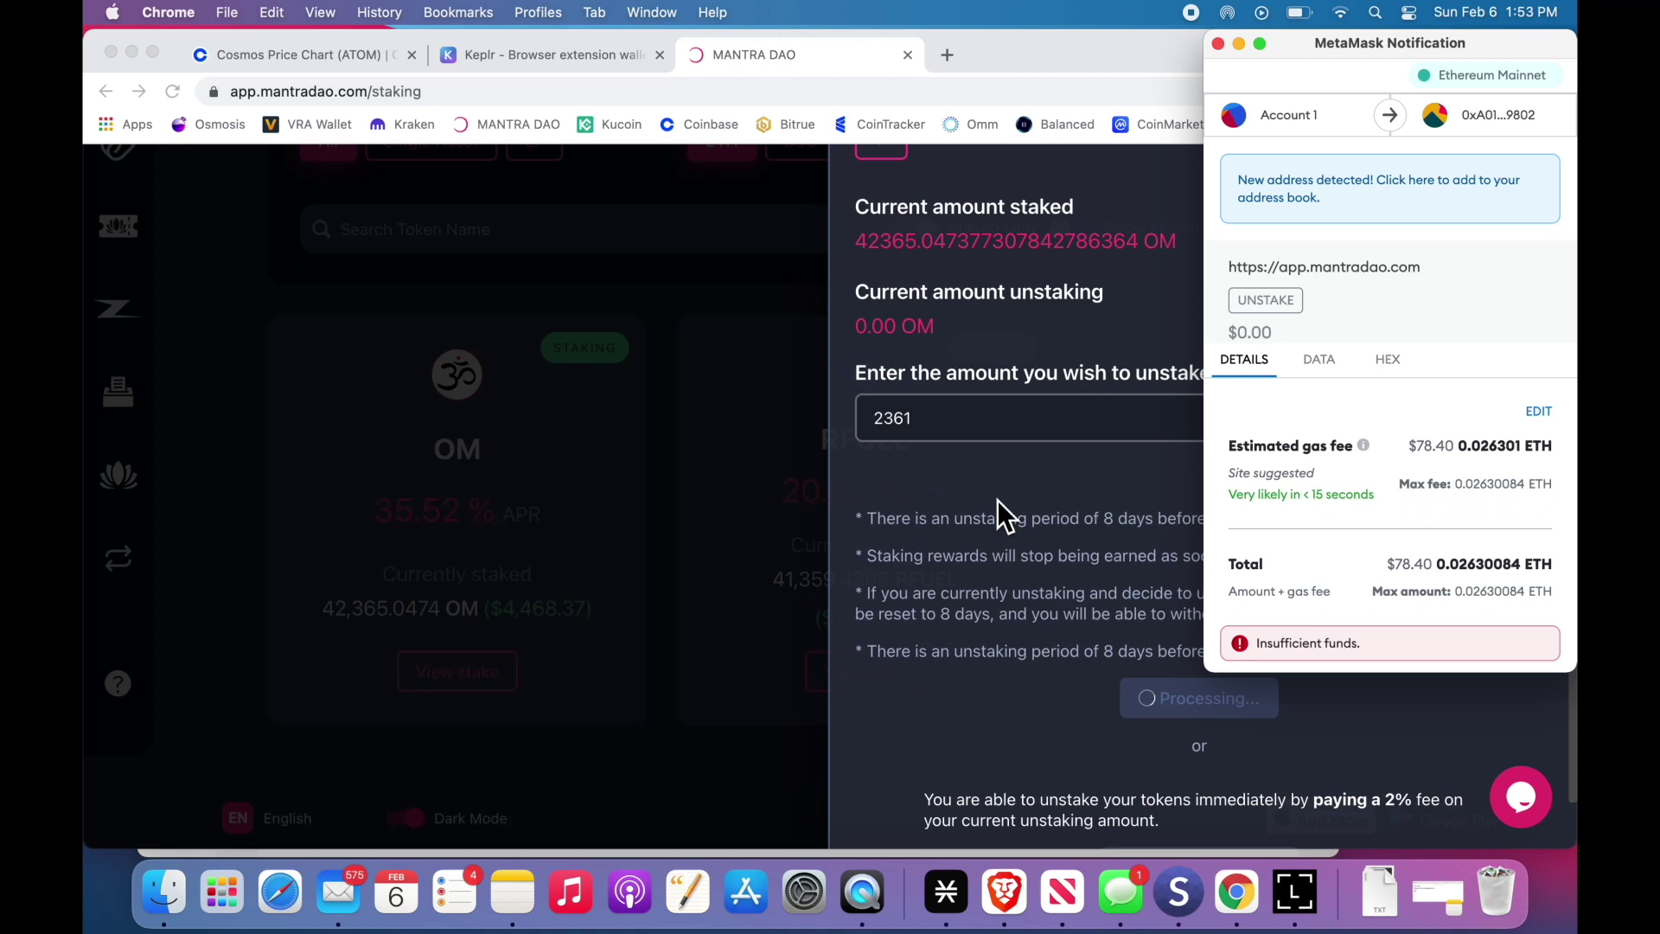
{"action": "left_click", "coordinate": [1219, 44]}
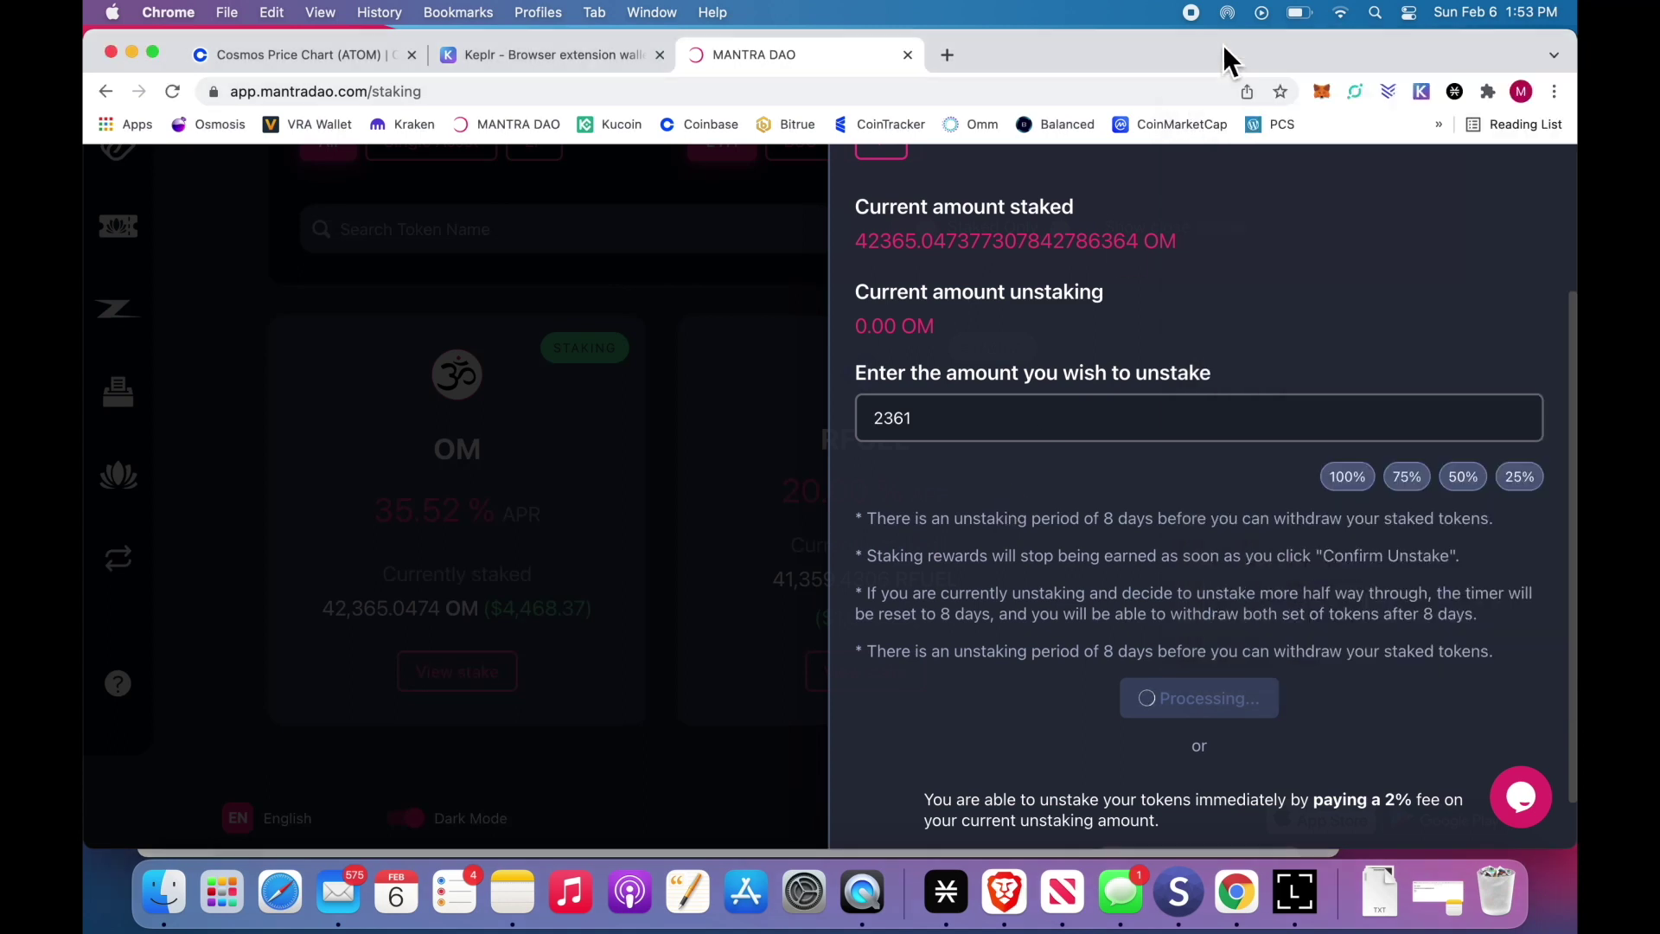
{"action": "left_click", "coordinate": [768, 605]}
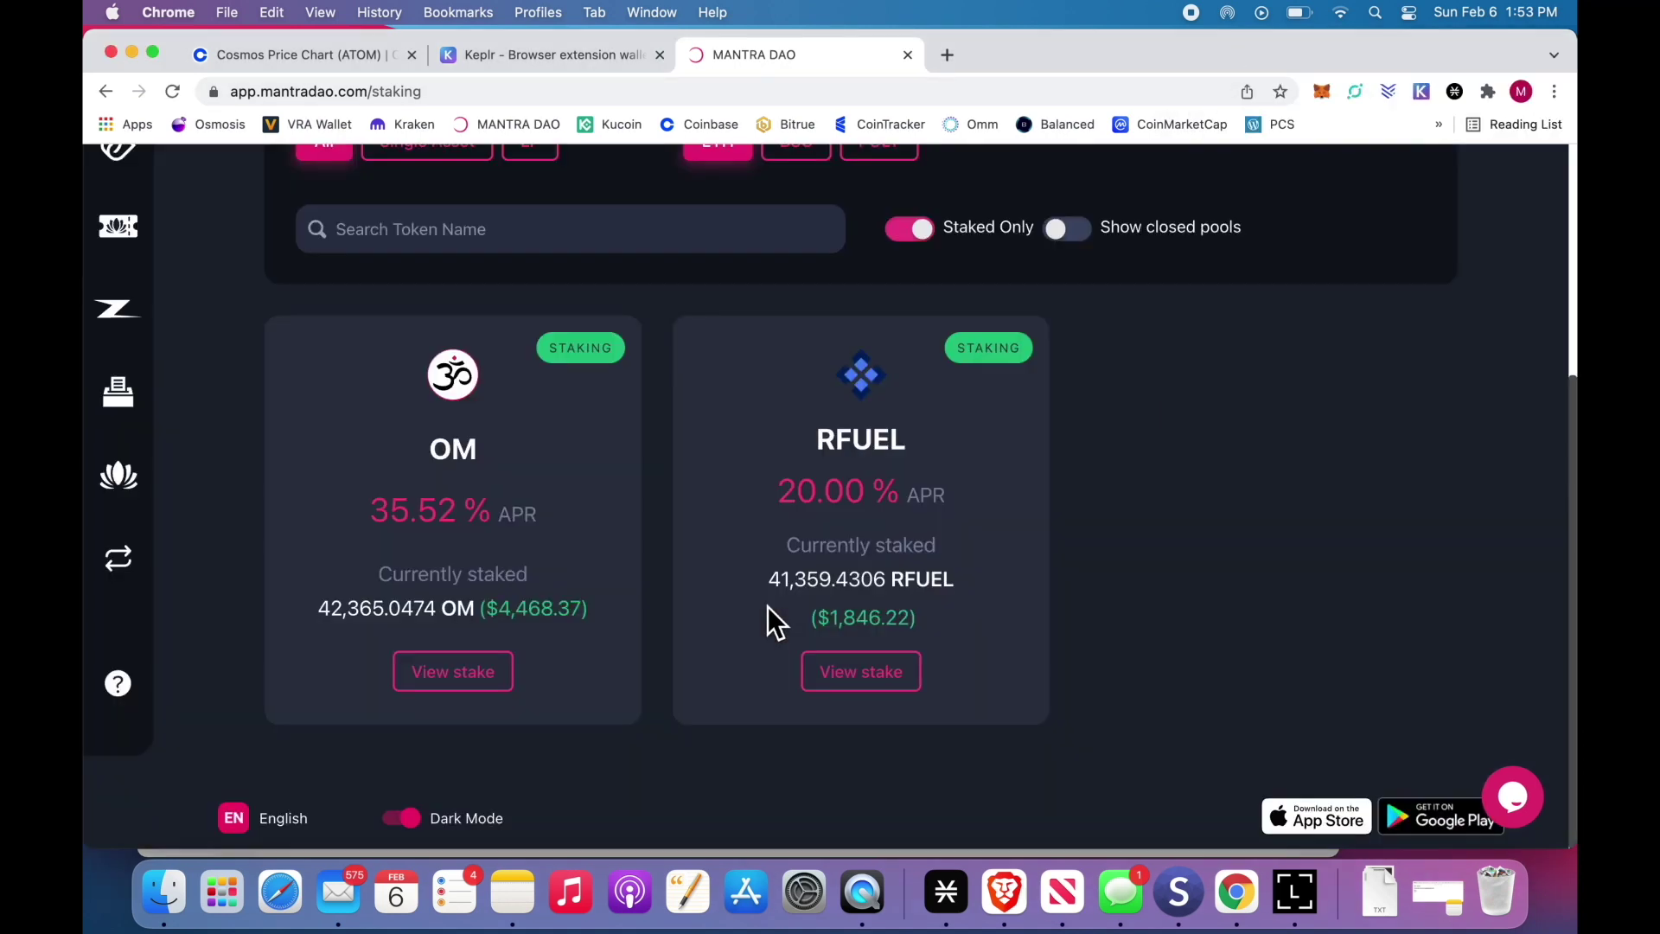